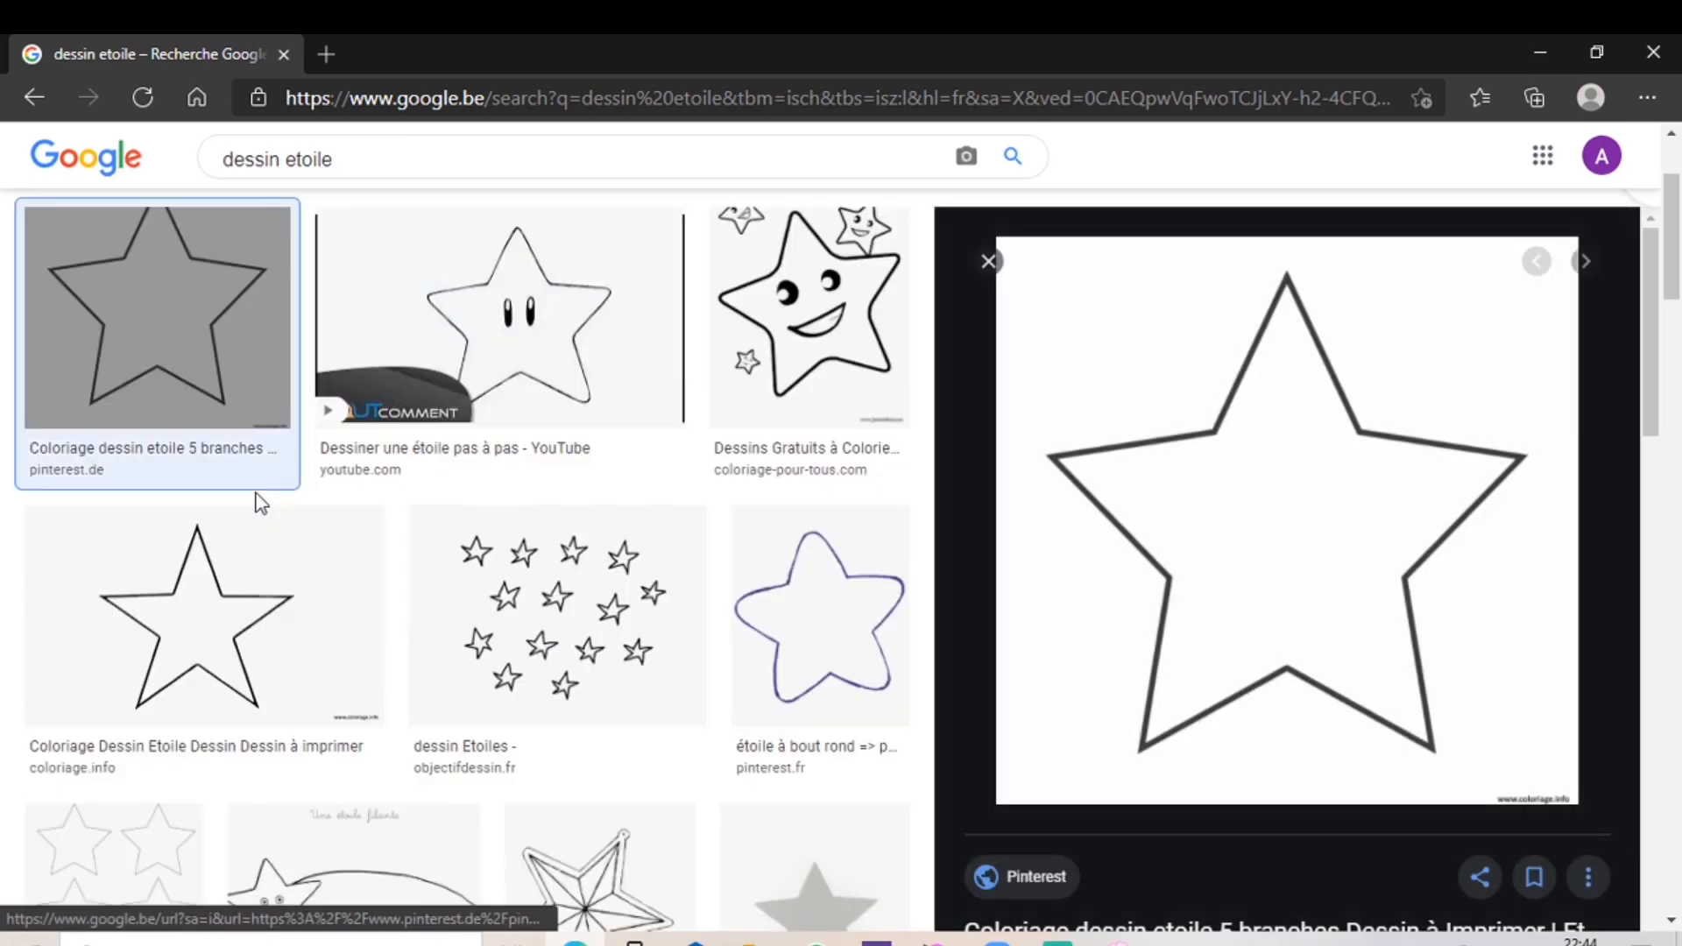
right_click(1203, 618)
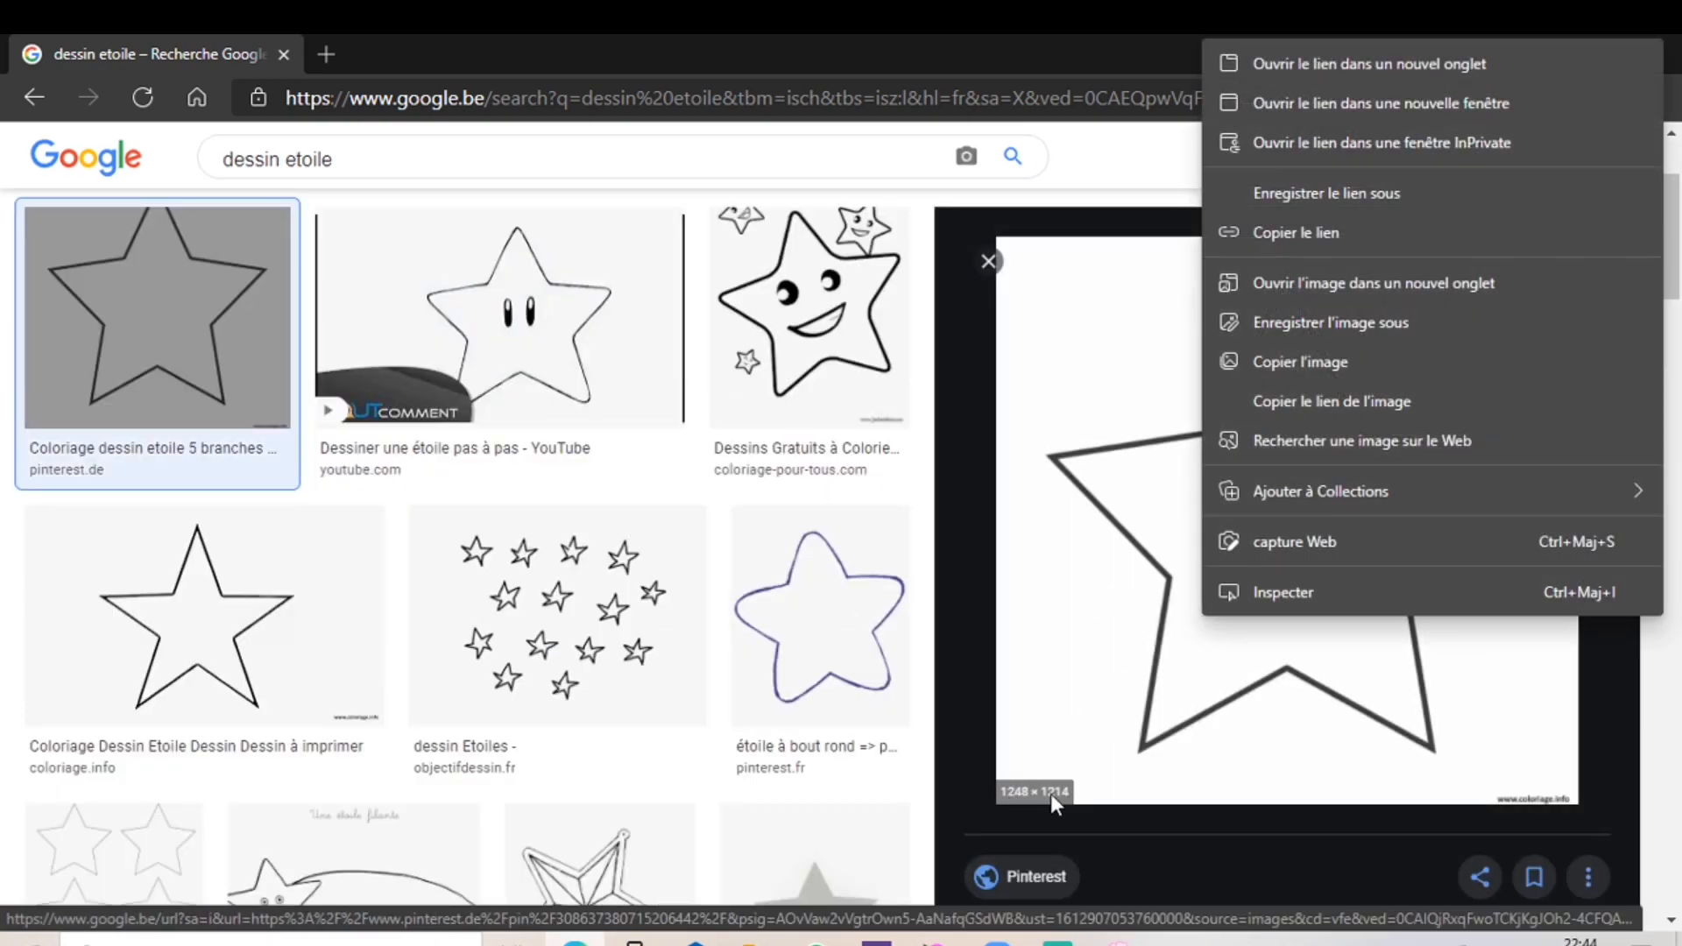
left_click(1335, 327)
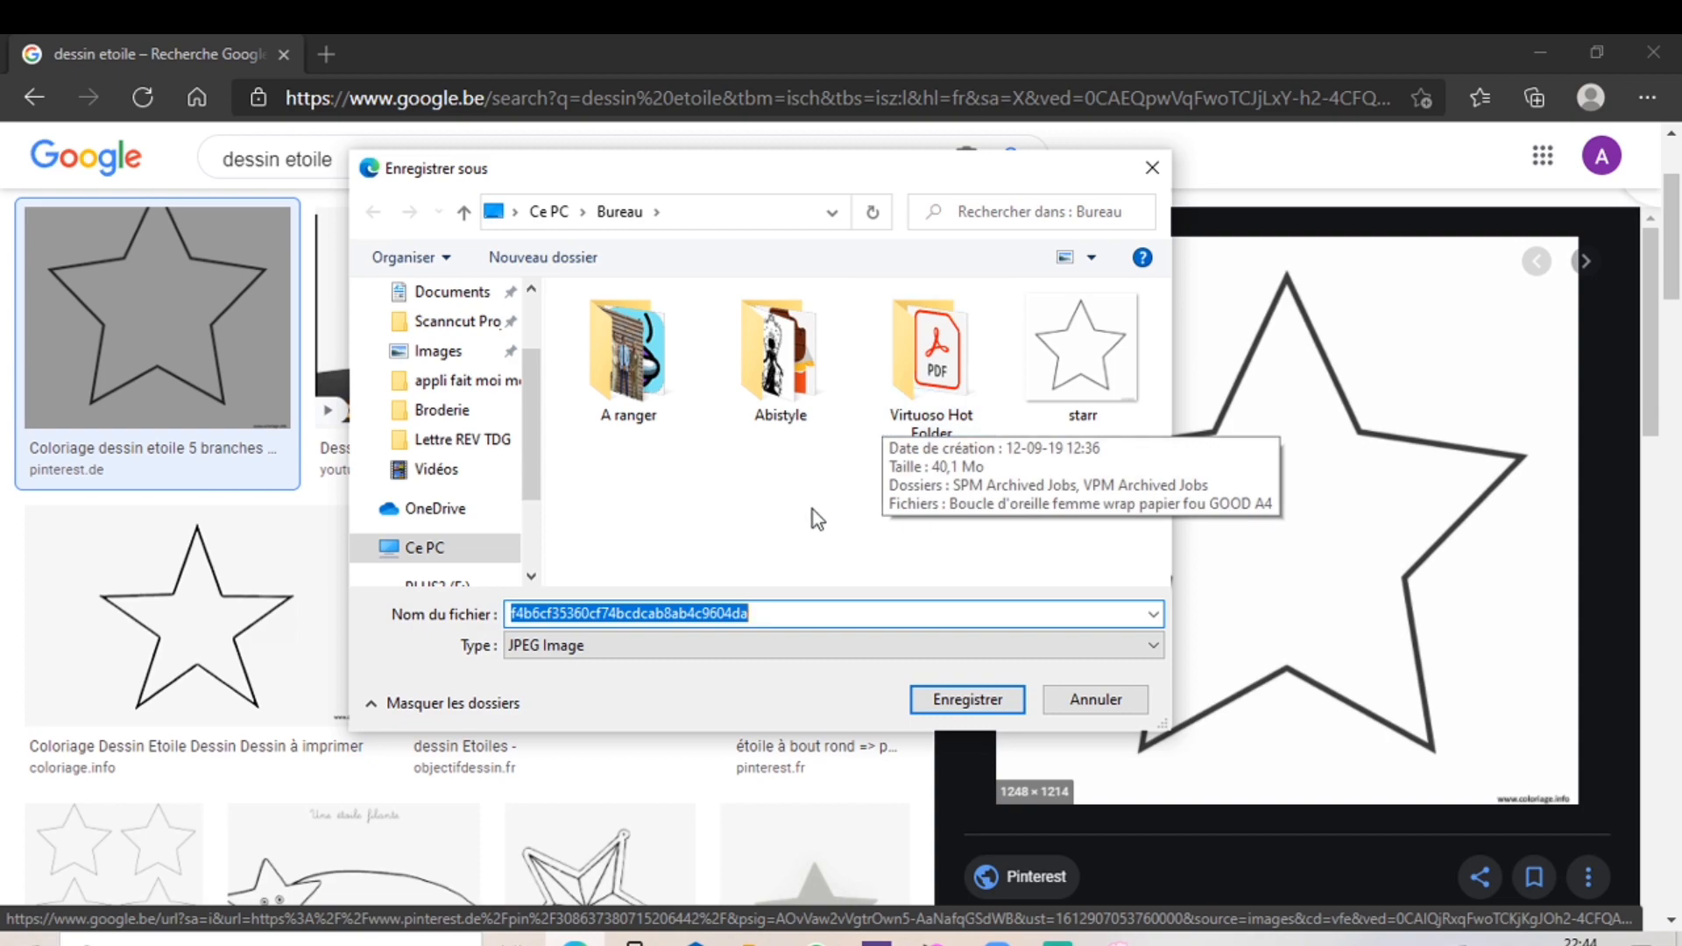
left_click(1152, 168)
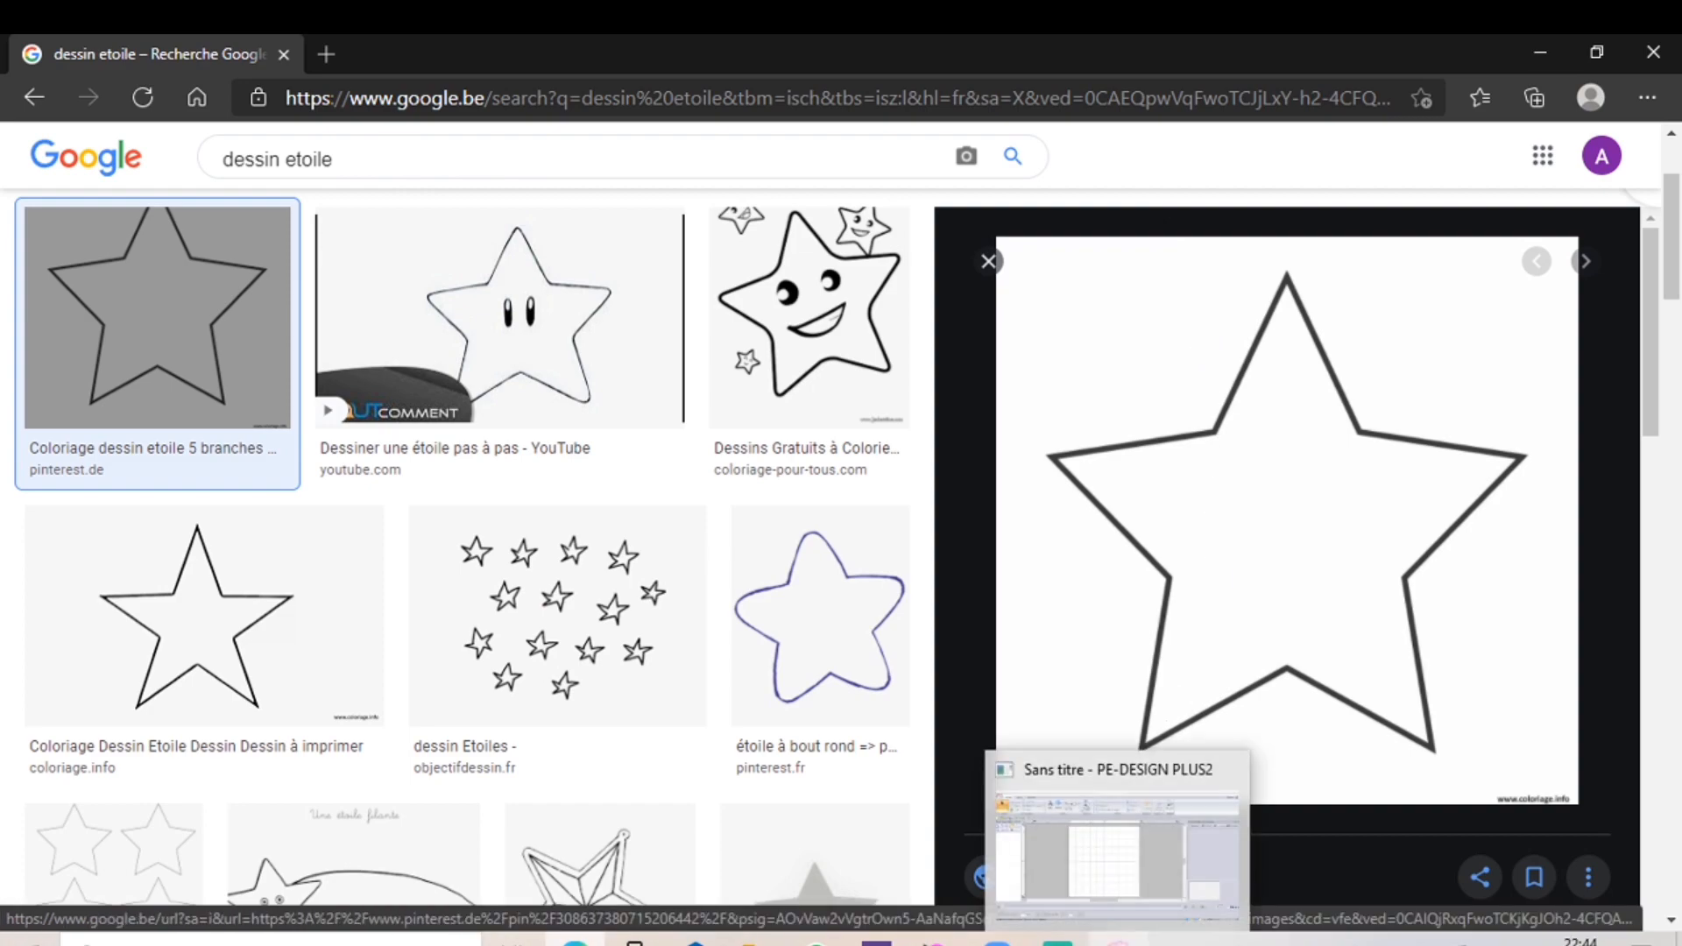
Switch to PE-DESIGN PLUS2 and convert the starr image into embroidery with automatic punching, using the full rectangular mask and the default settings.
left_click(1116, 942)
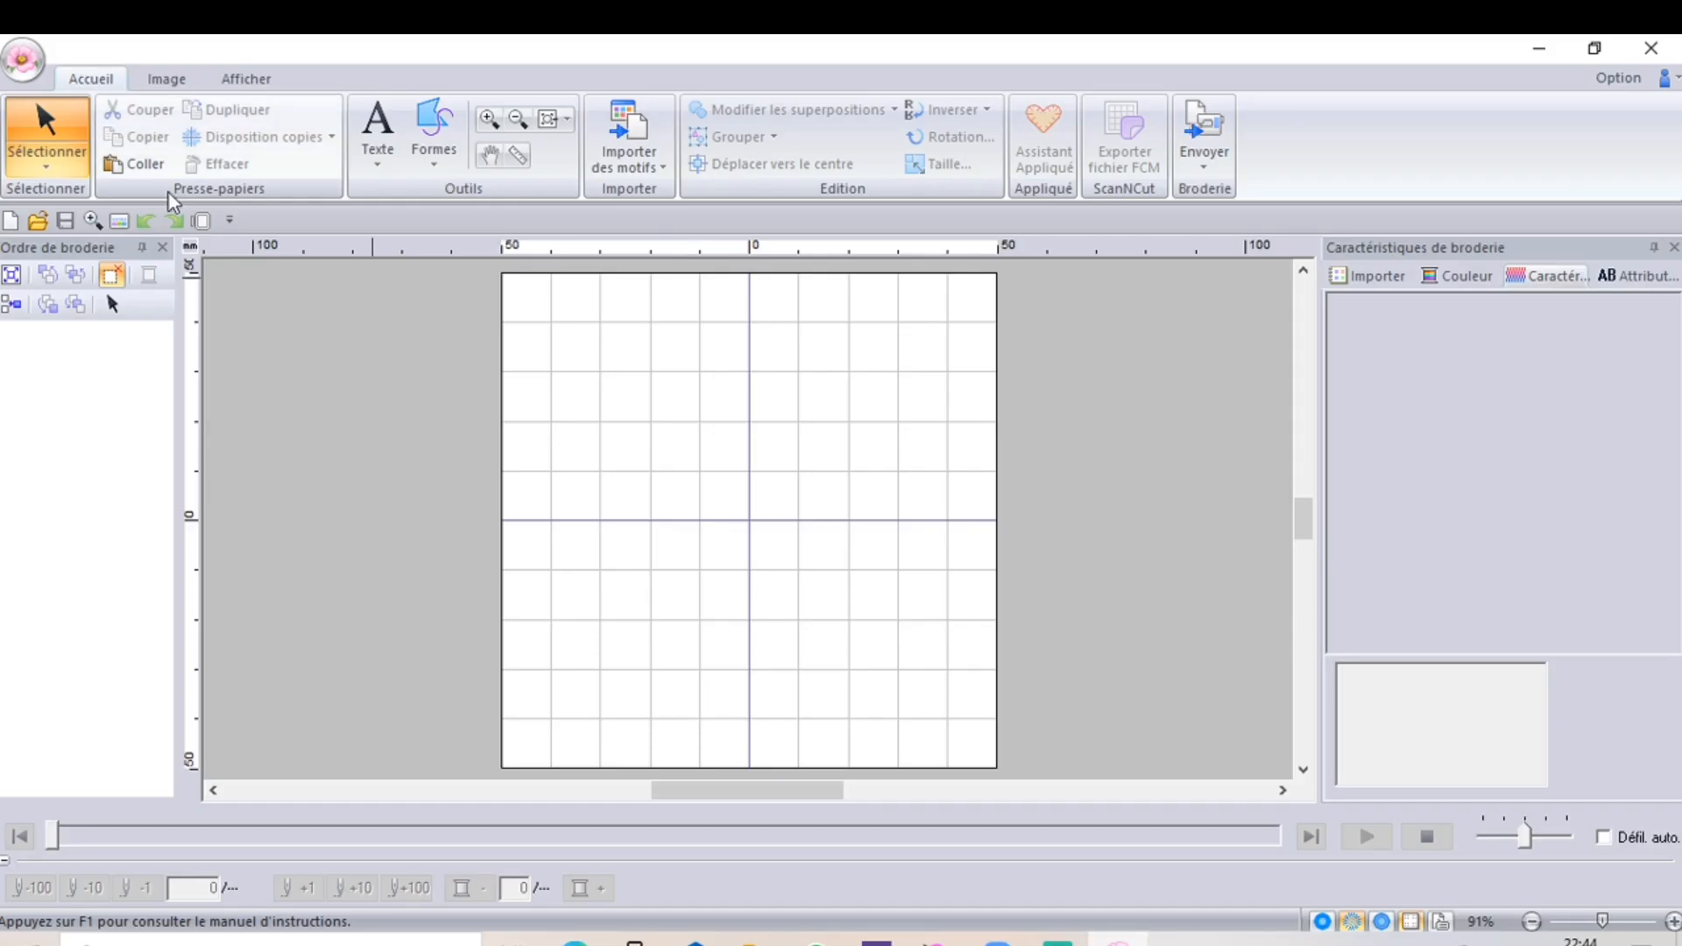
left_click(162, 83)
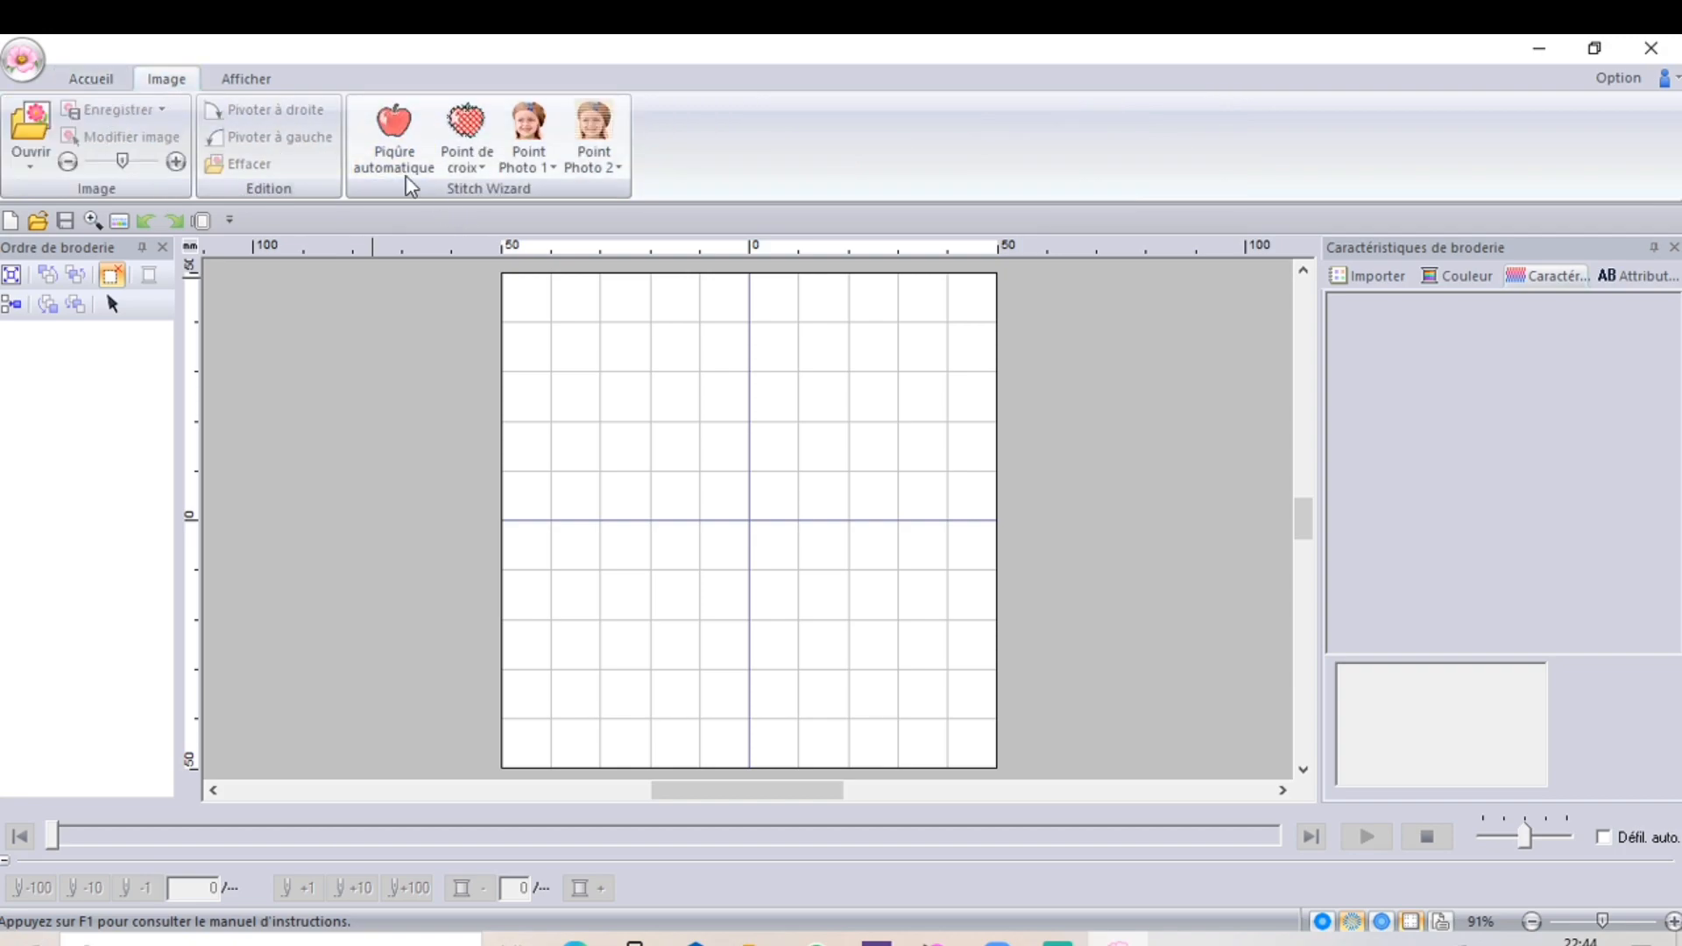
left_click(393, 144)
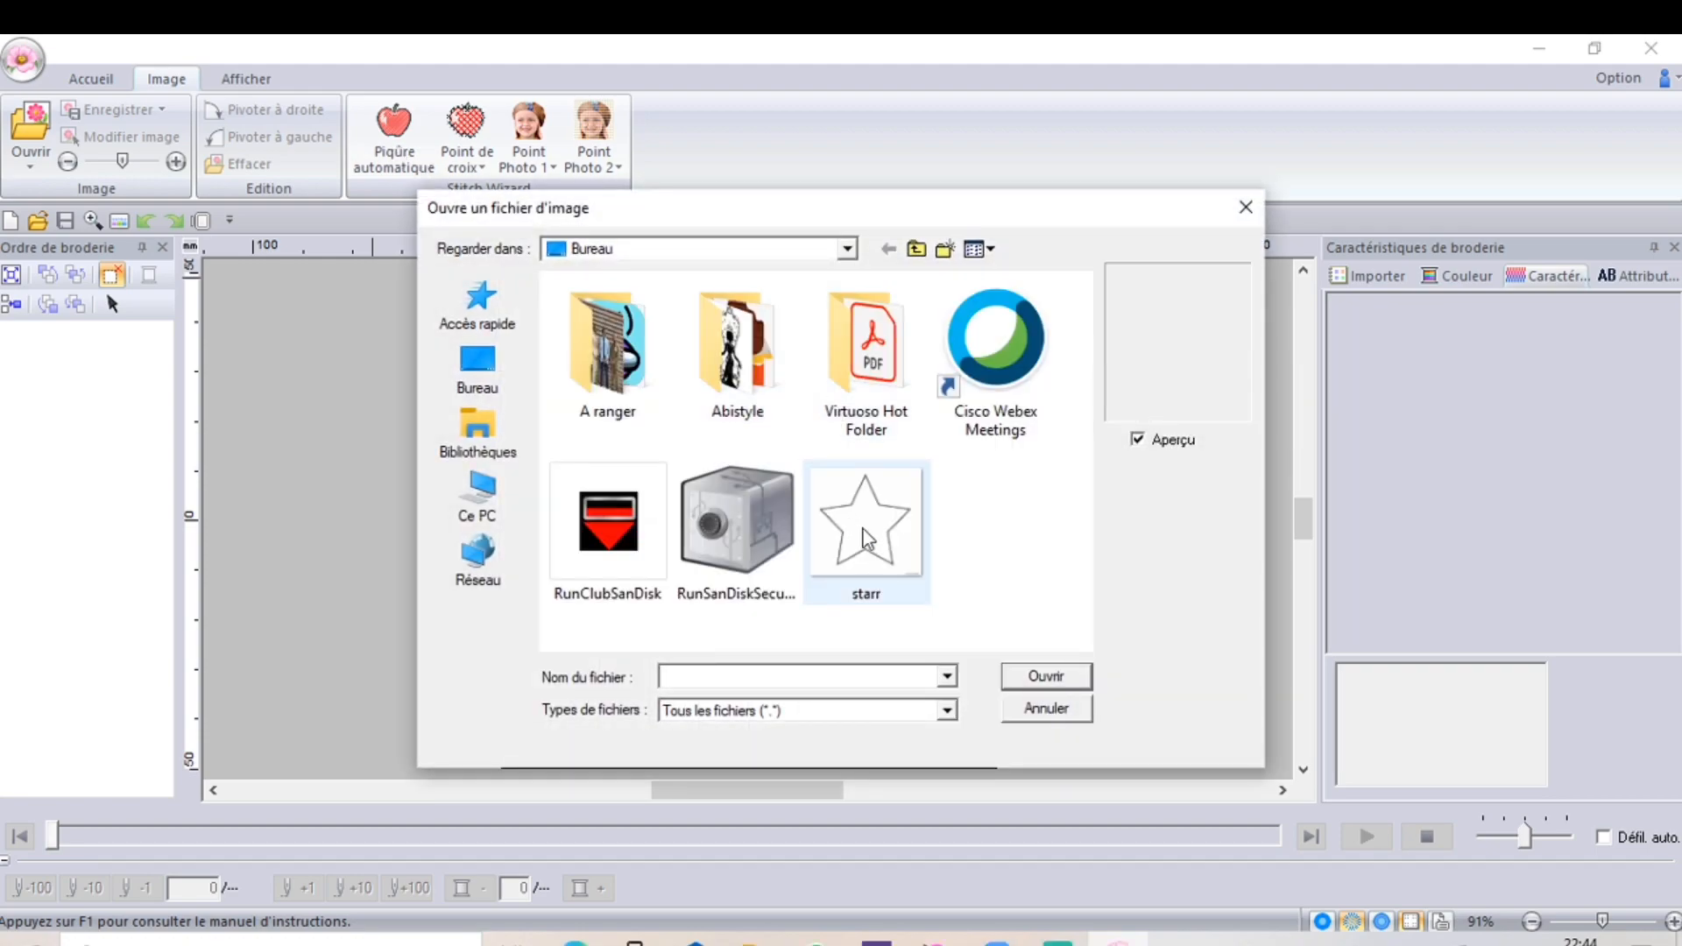
double_click(865, 538)
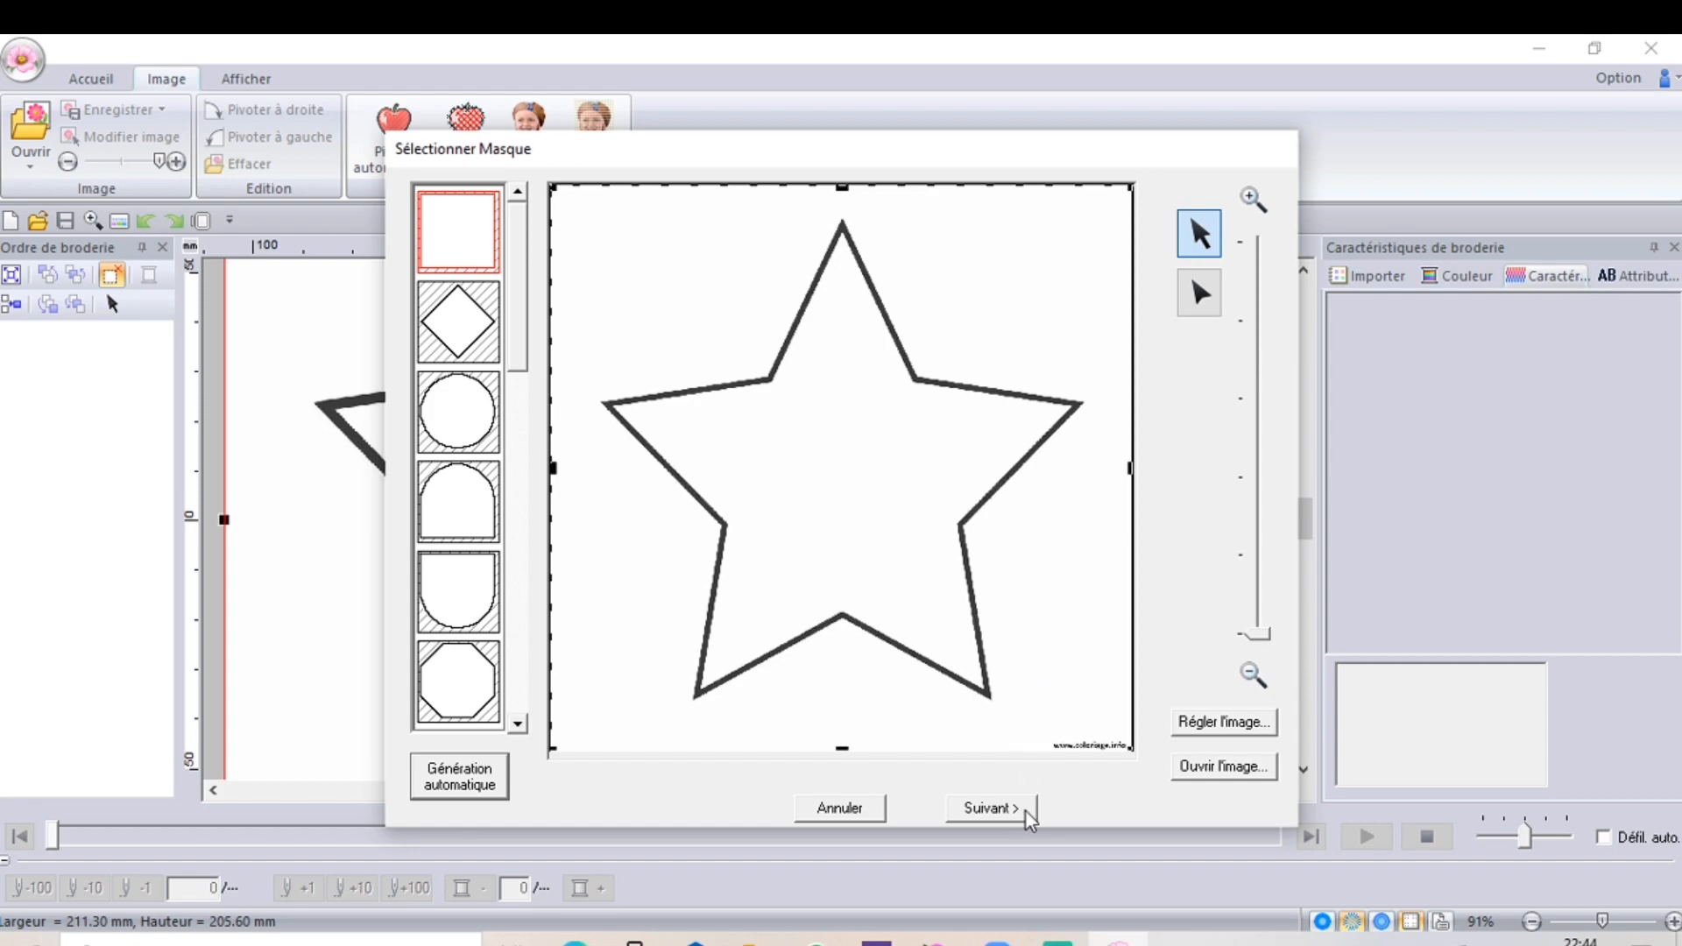
left_click(1010, 810)
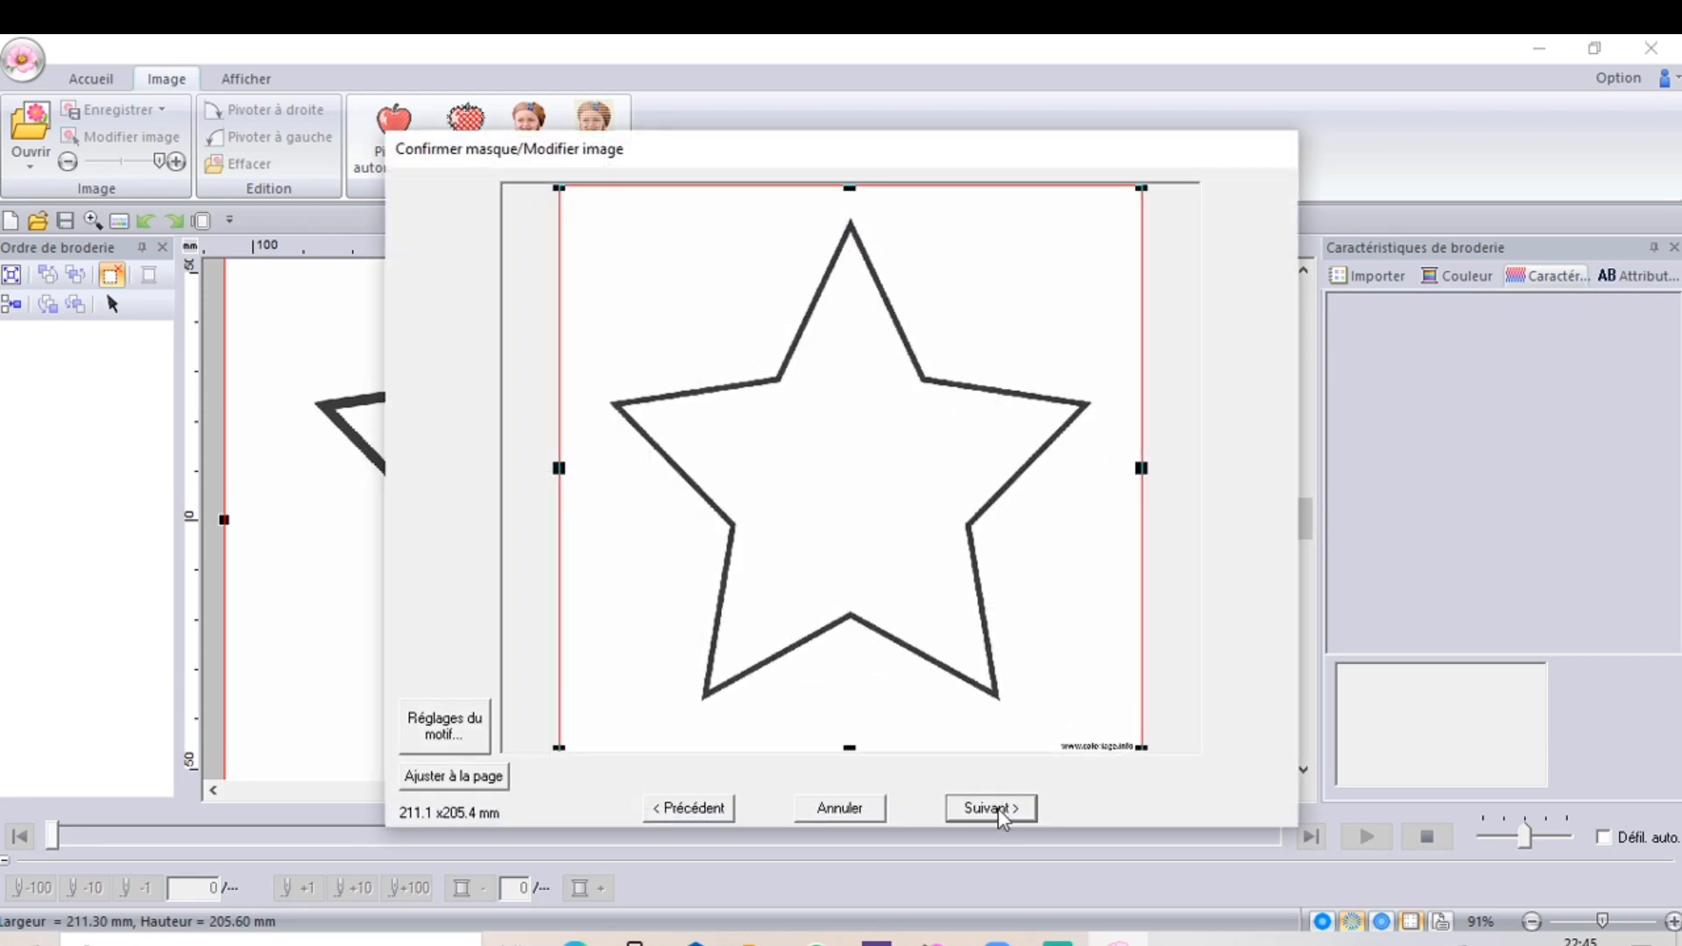
left_click(997, 807)
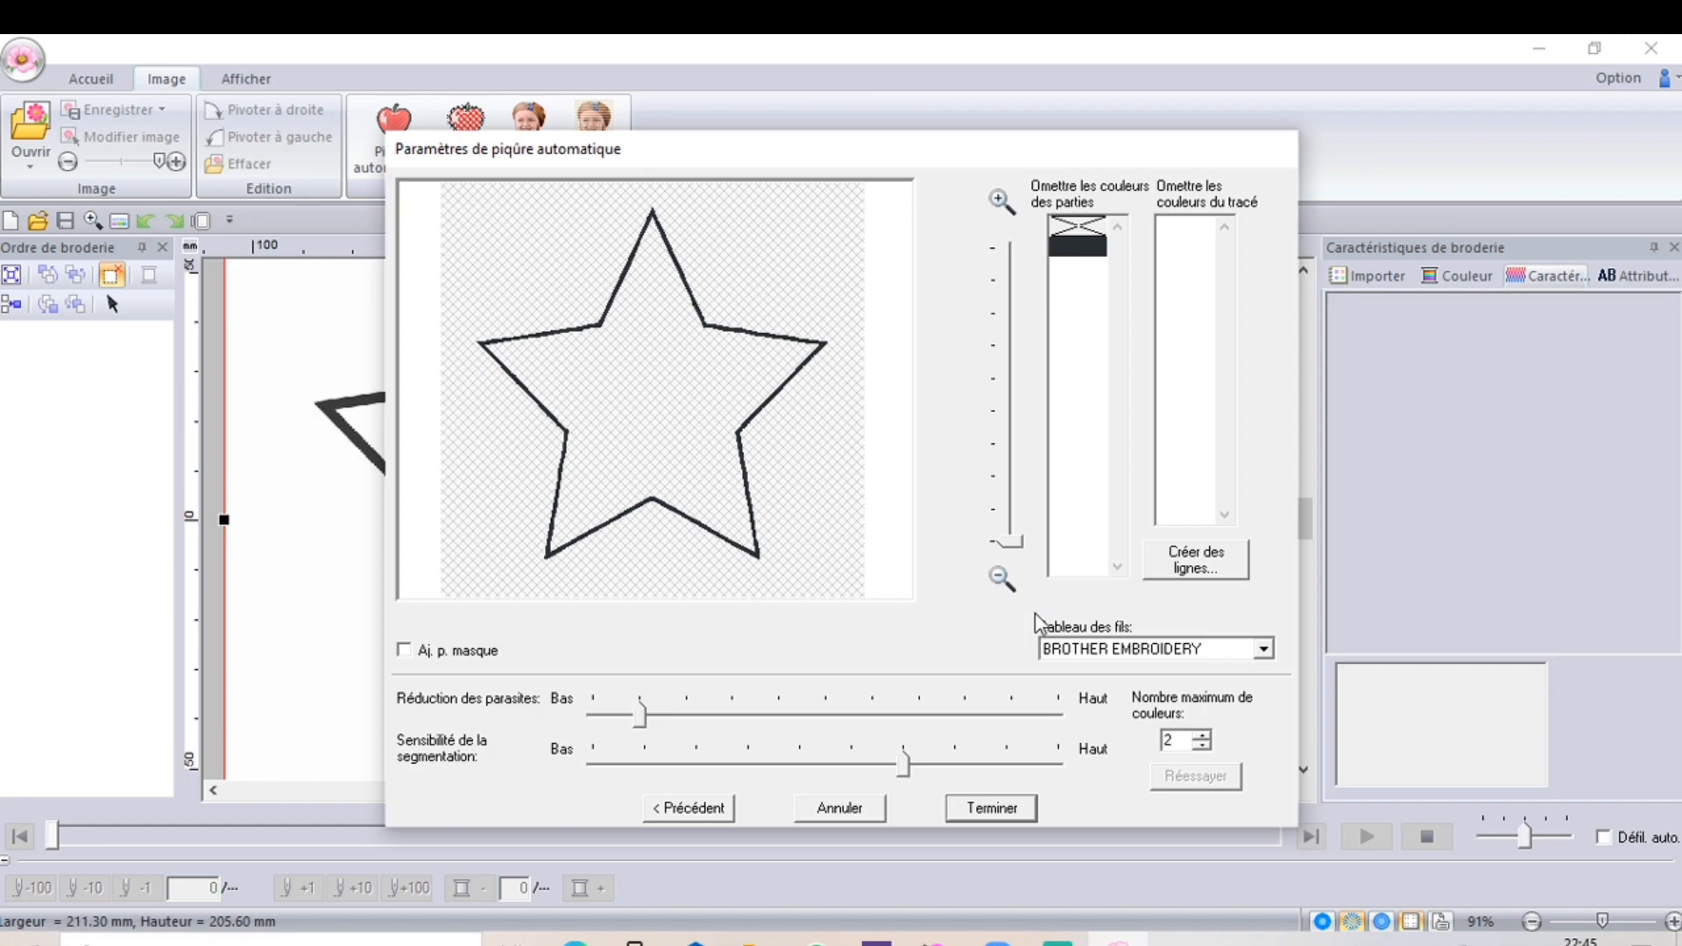
left_click(992, 810)
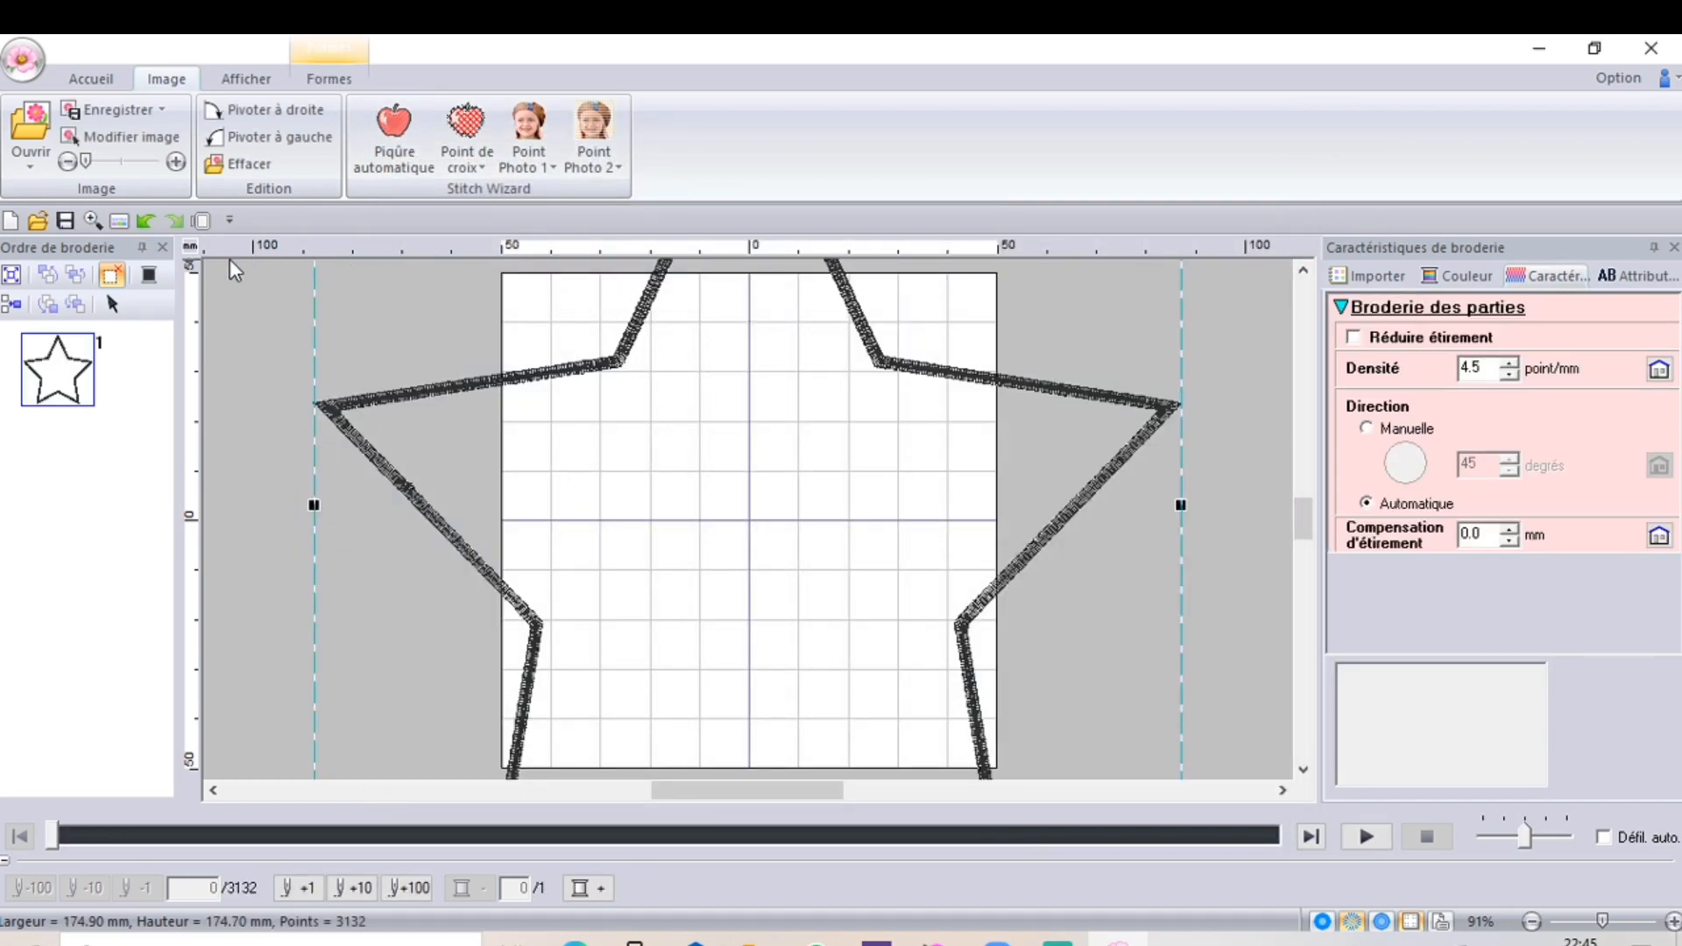
Shrink the star proportionally to about 110 mm wide and move it up toward the centre of the design page.
left_click(90, 221)
right_click(384, 392)
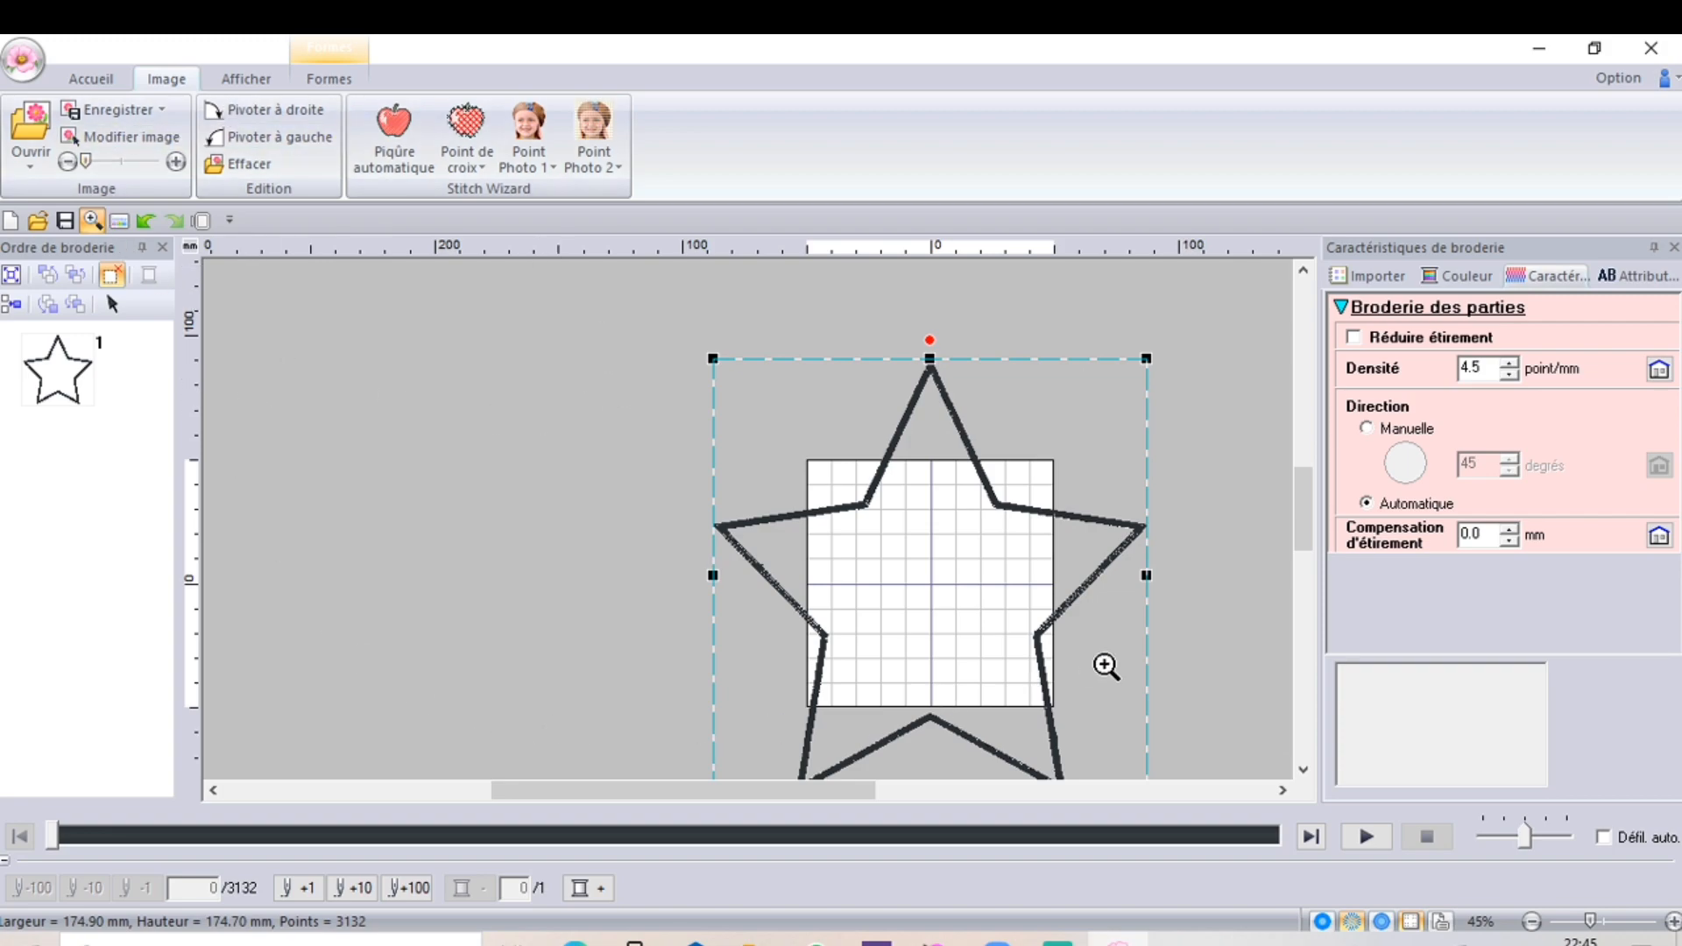
left_click(112, 304)
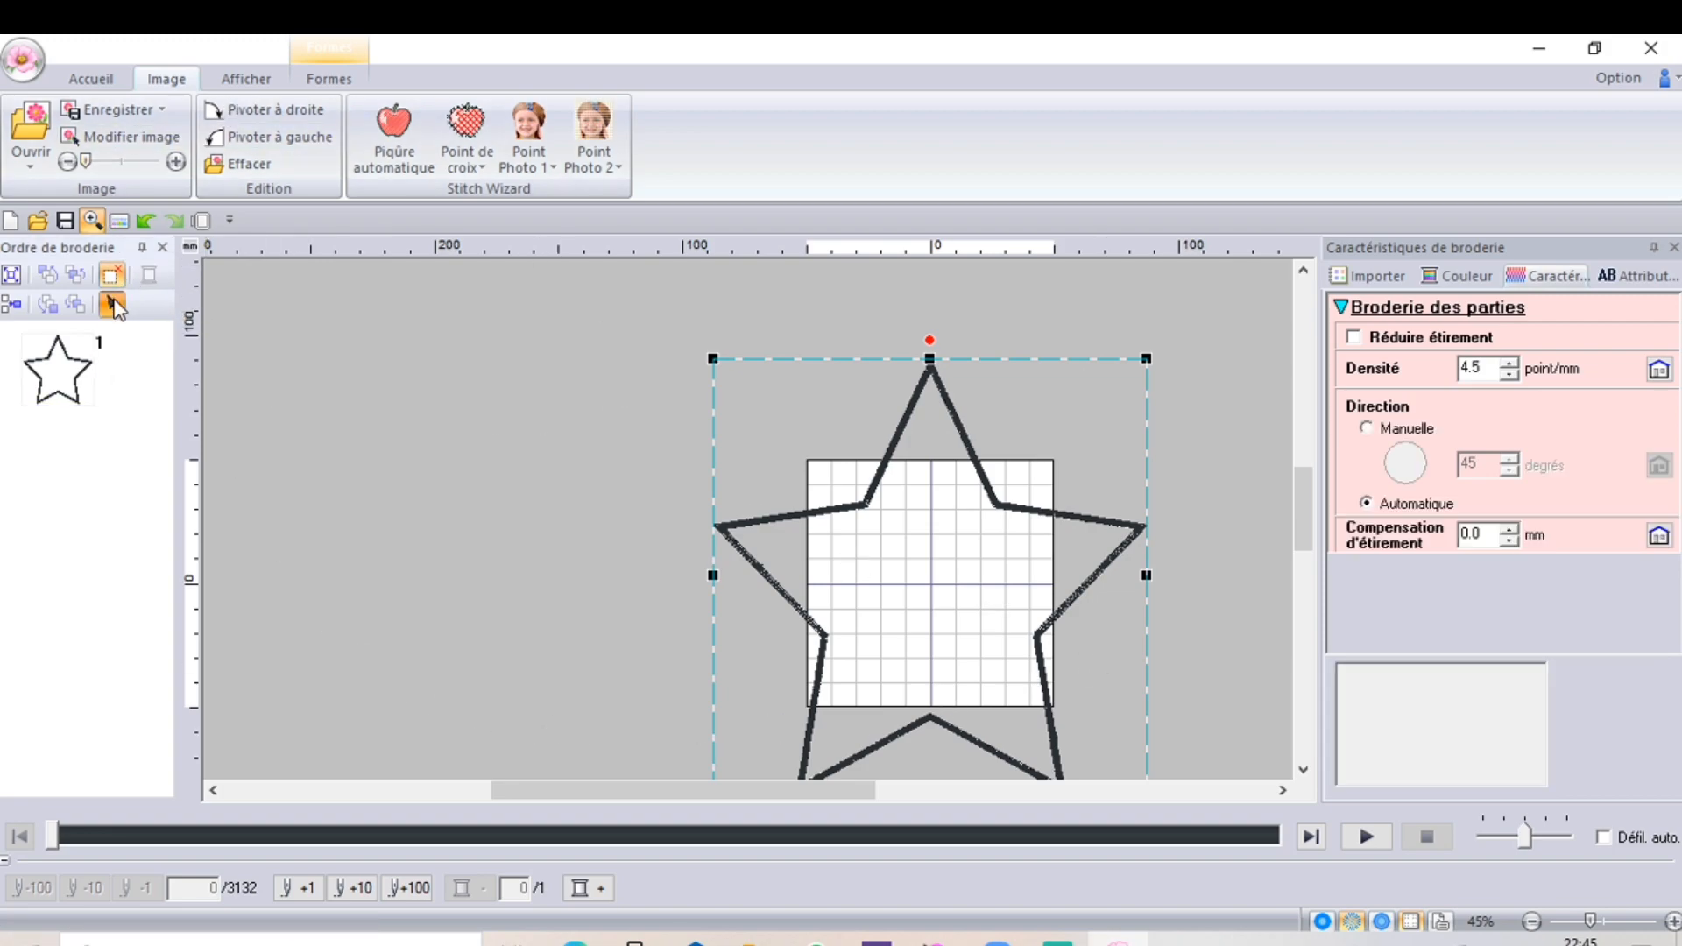
left_click_drag(1143, 357, 987, 519)
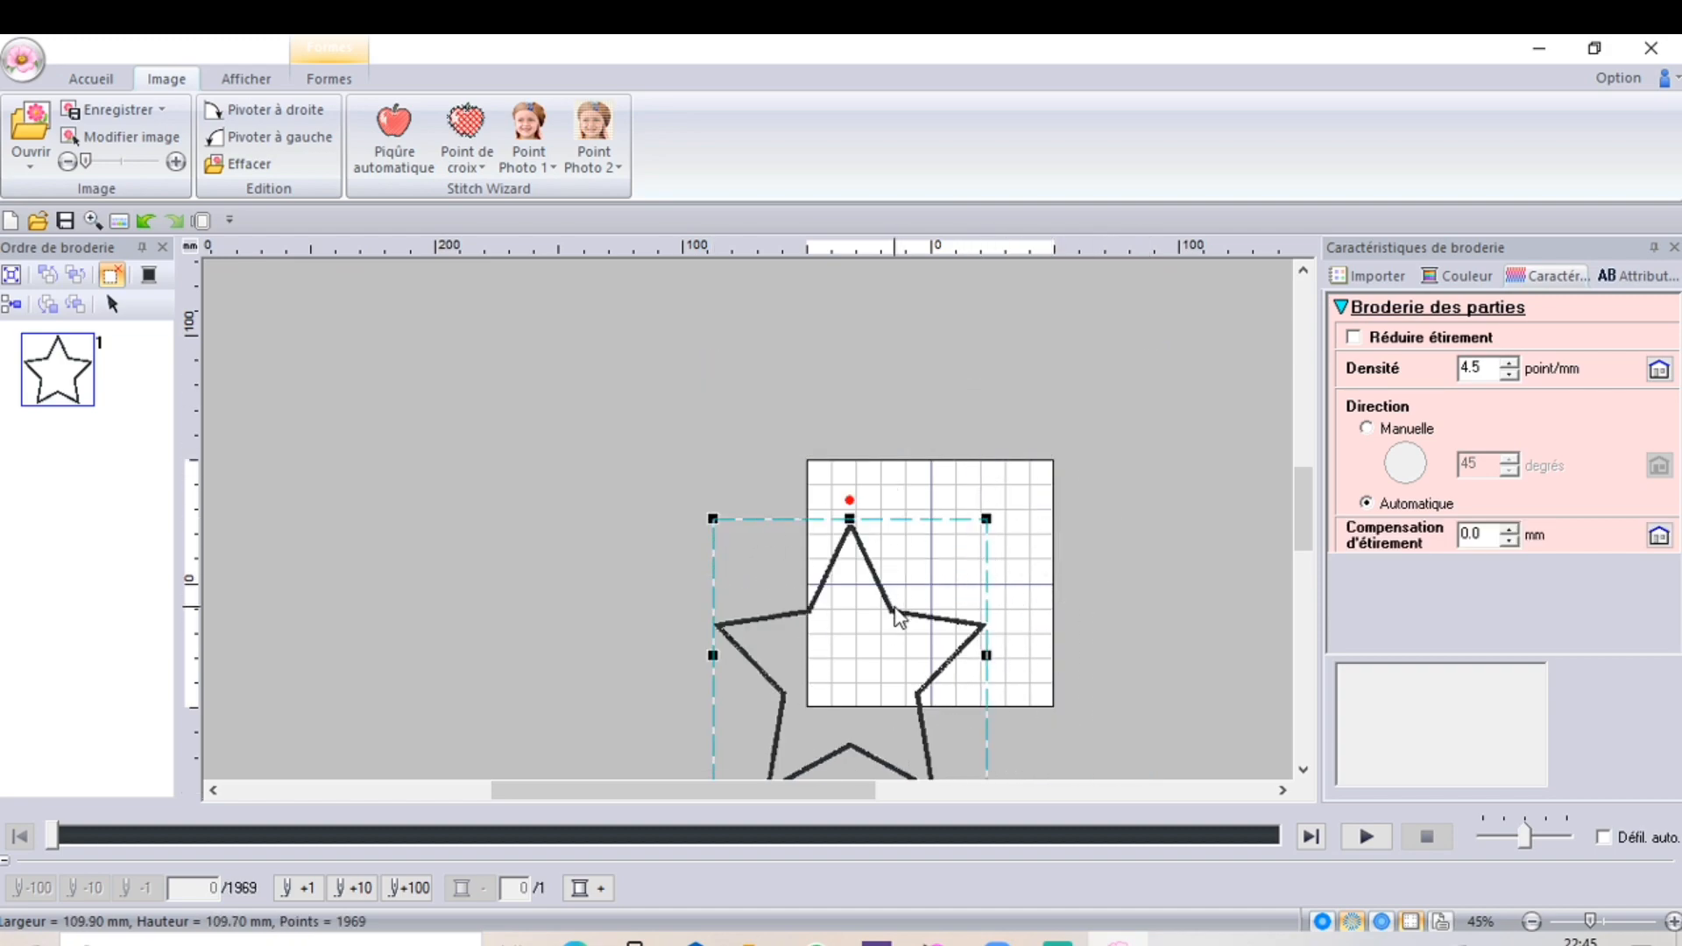
left_click_drag(890, 607, 930, 580)
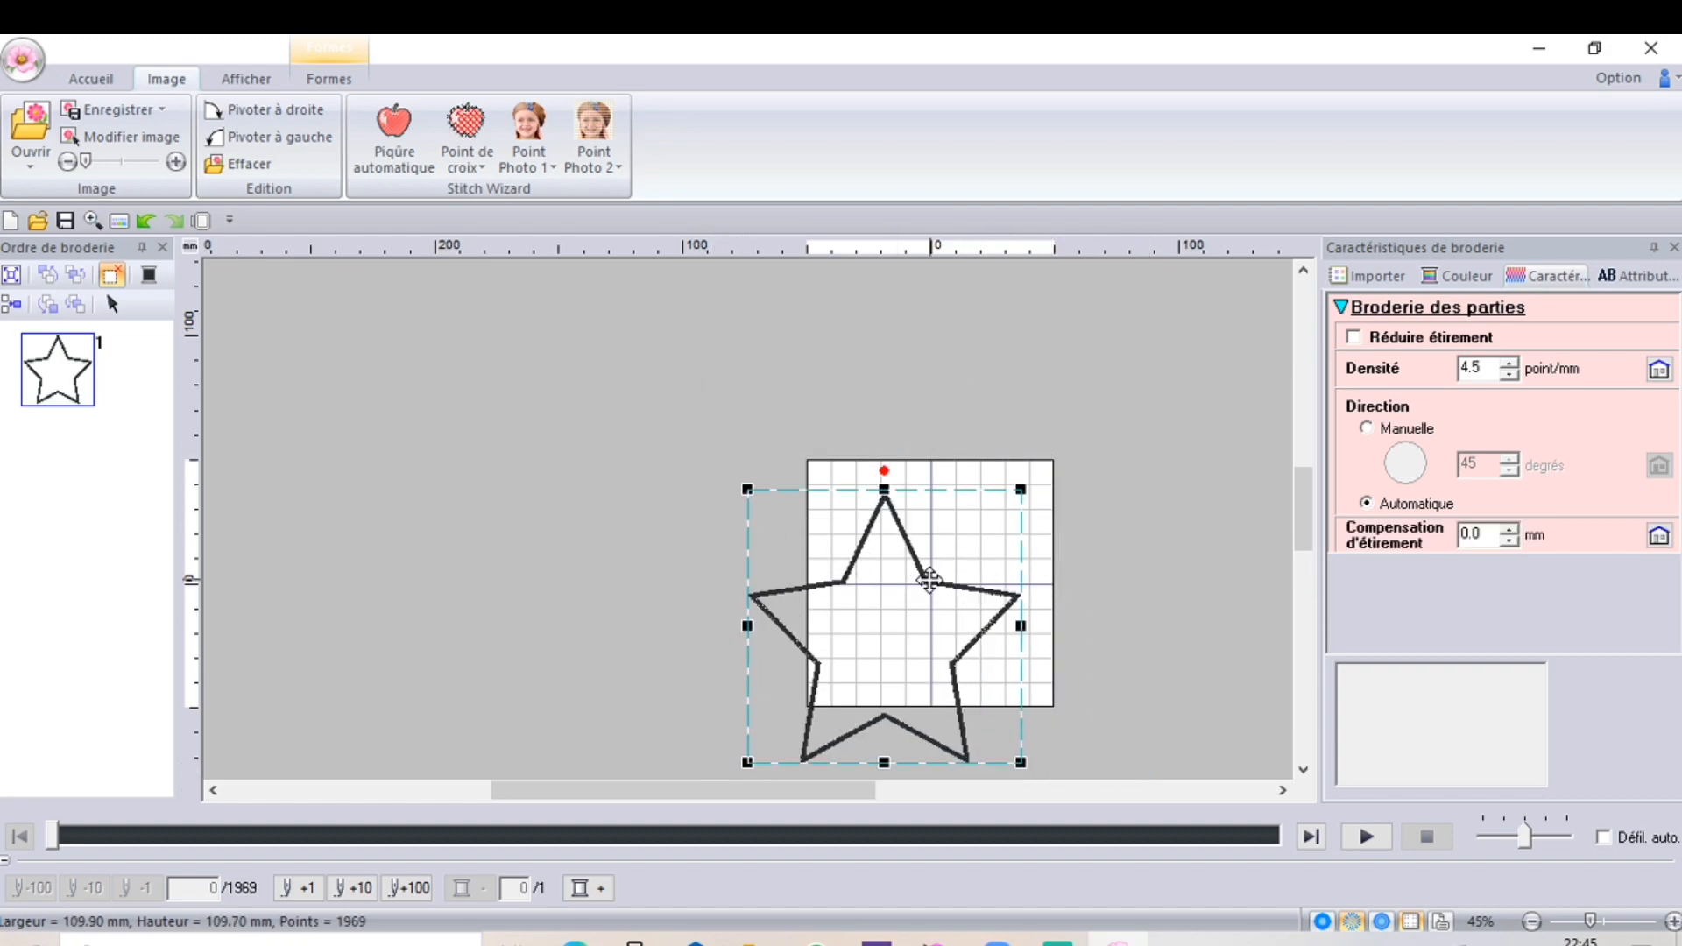
Set the star's width to 85 mm while keeping its aspect ratio.
right_click(930, 582)
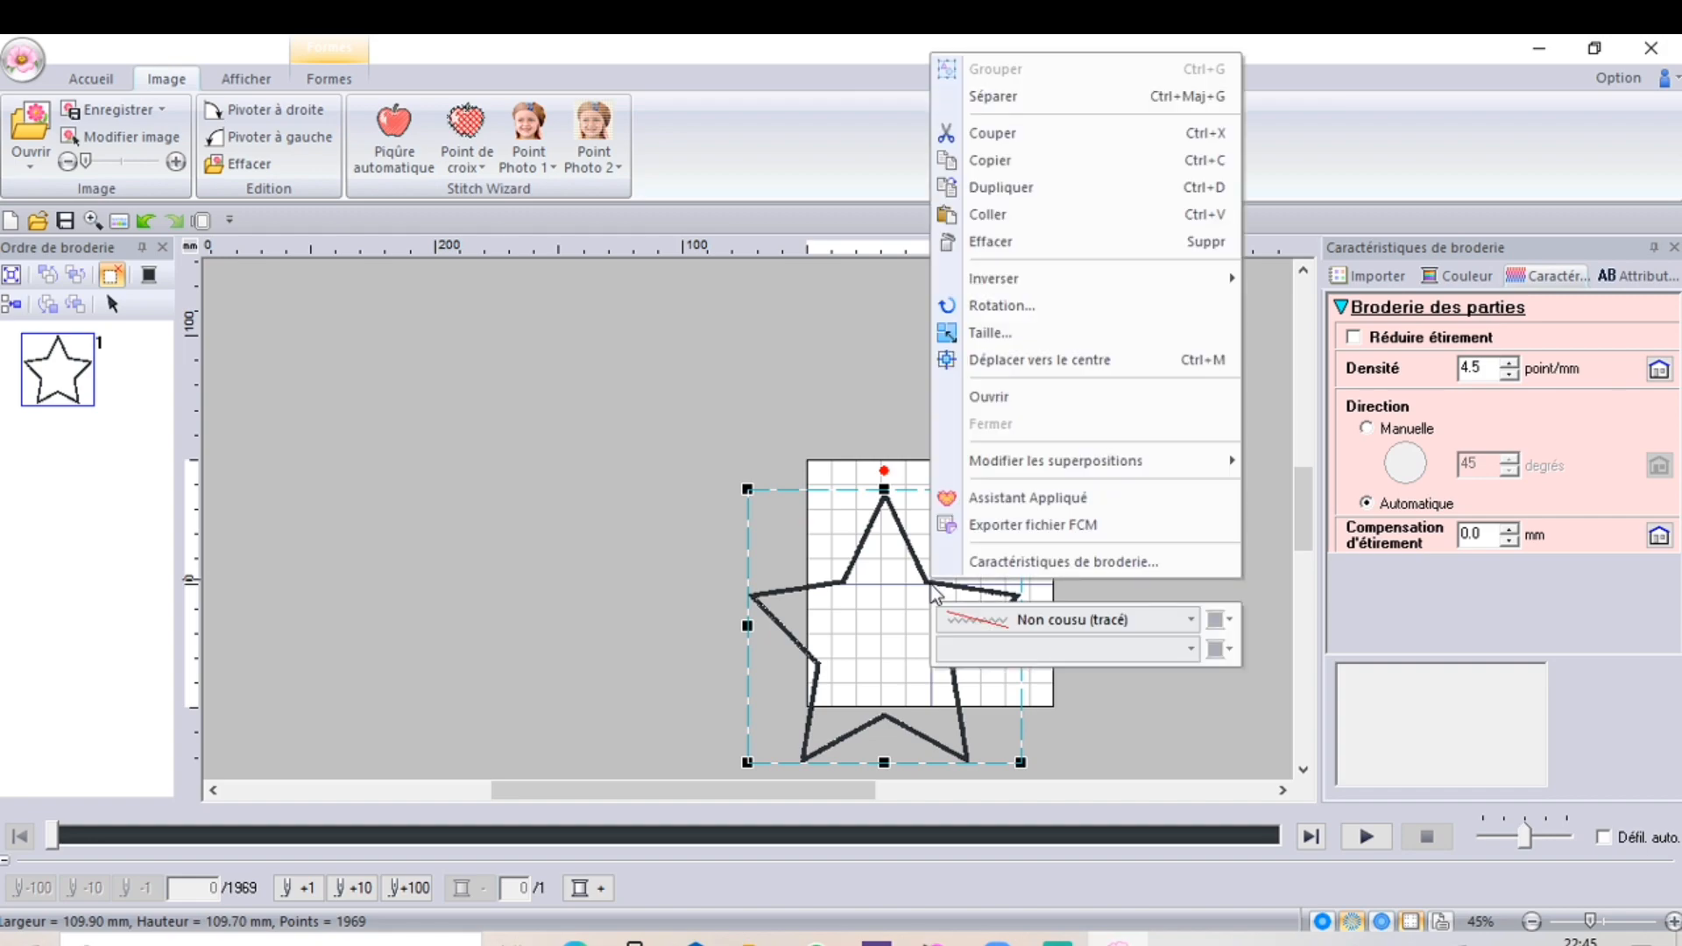
left_click(996, 341)
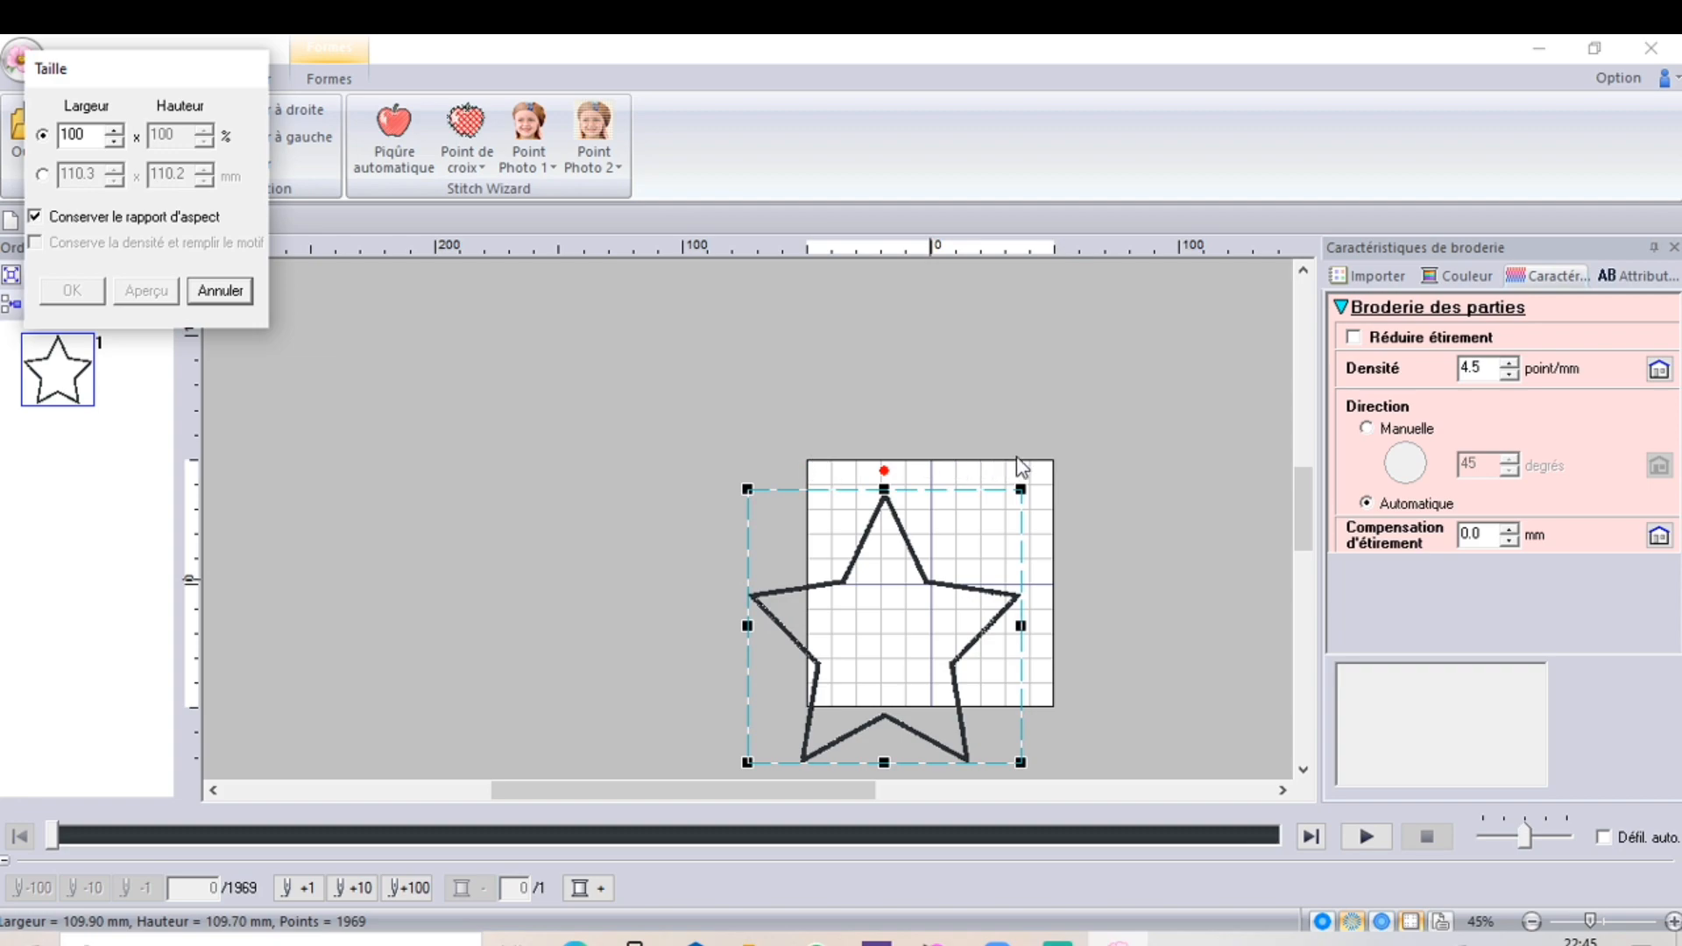
left_click(42, 175)
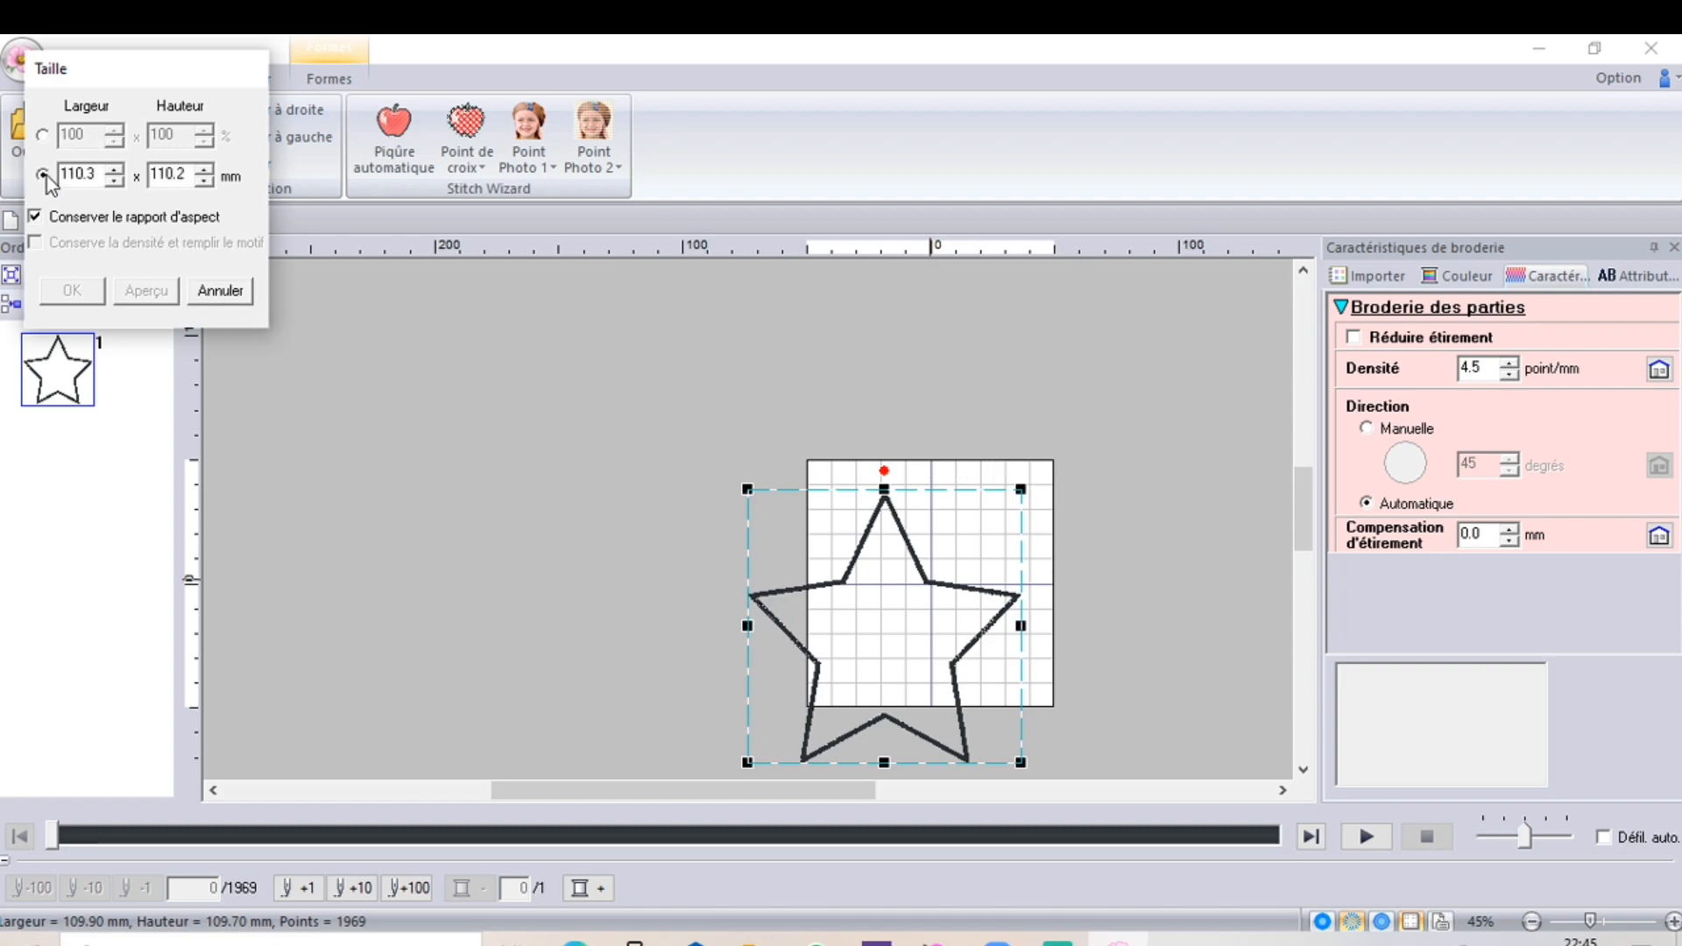
left_click(105, 180)
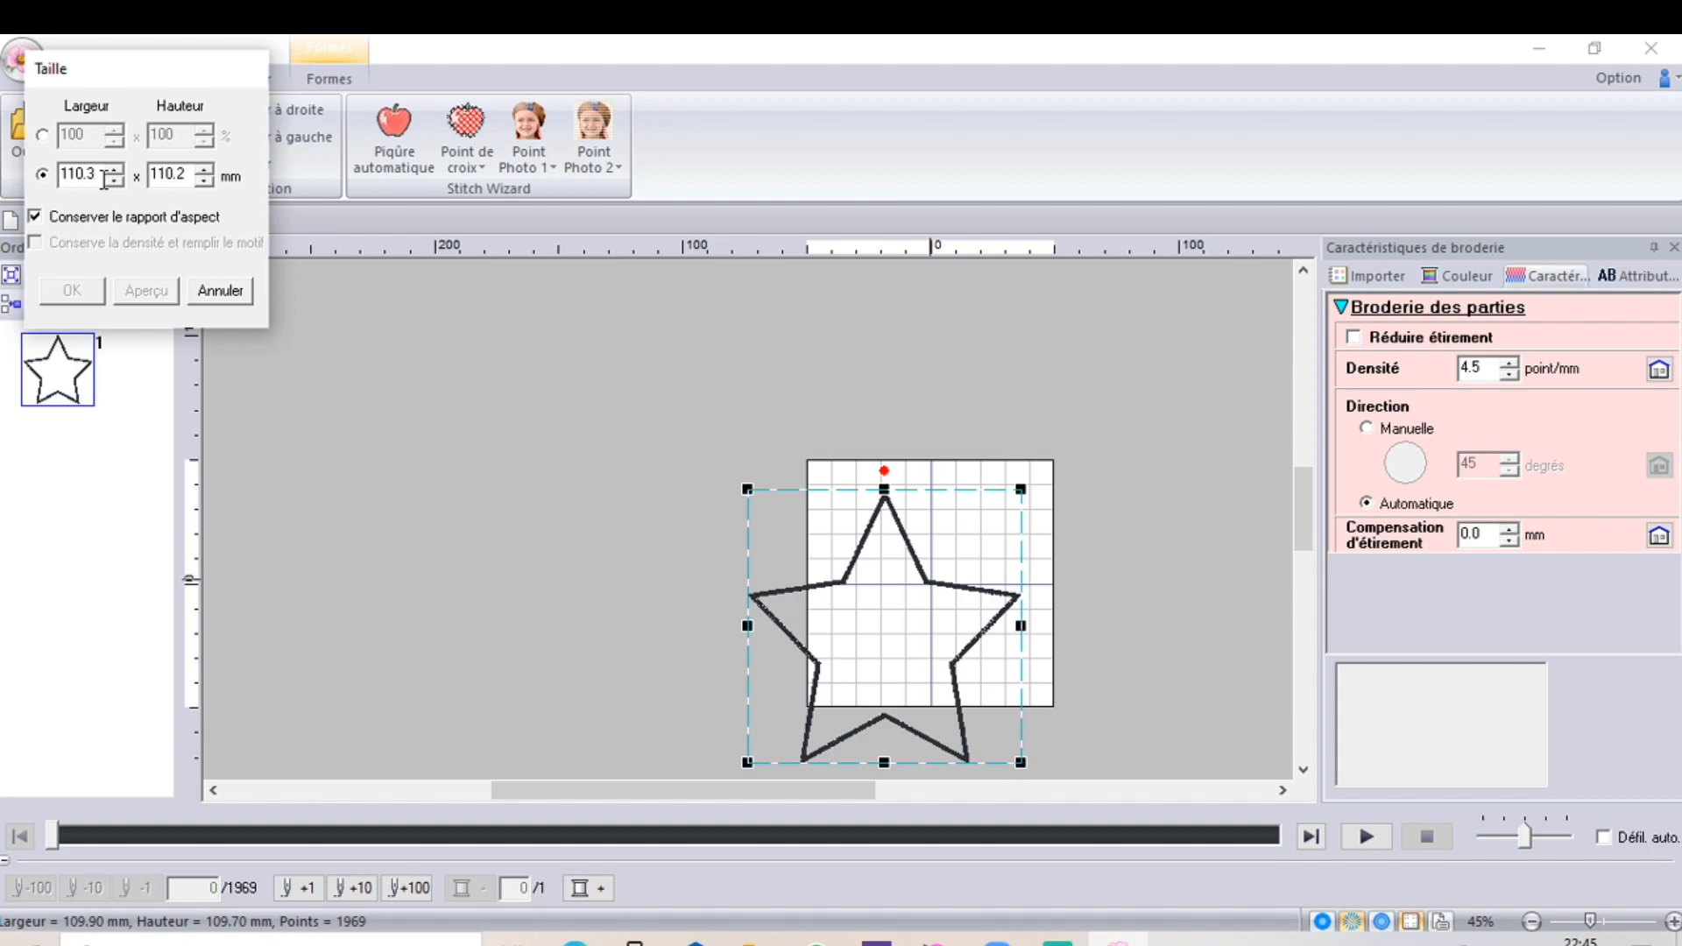
key("BackSpace")
key("BackSpace")
type("8")
type("5")
key("Return")
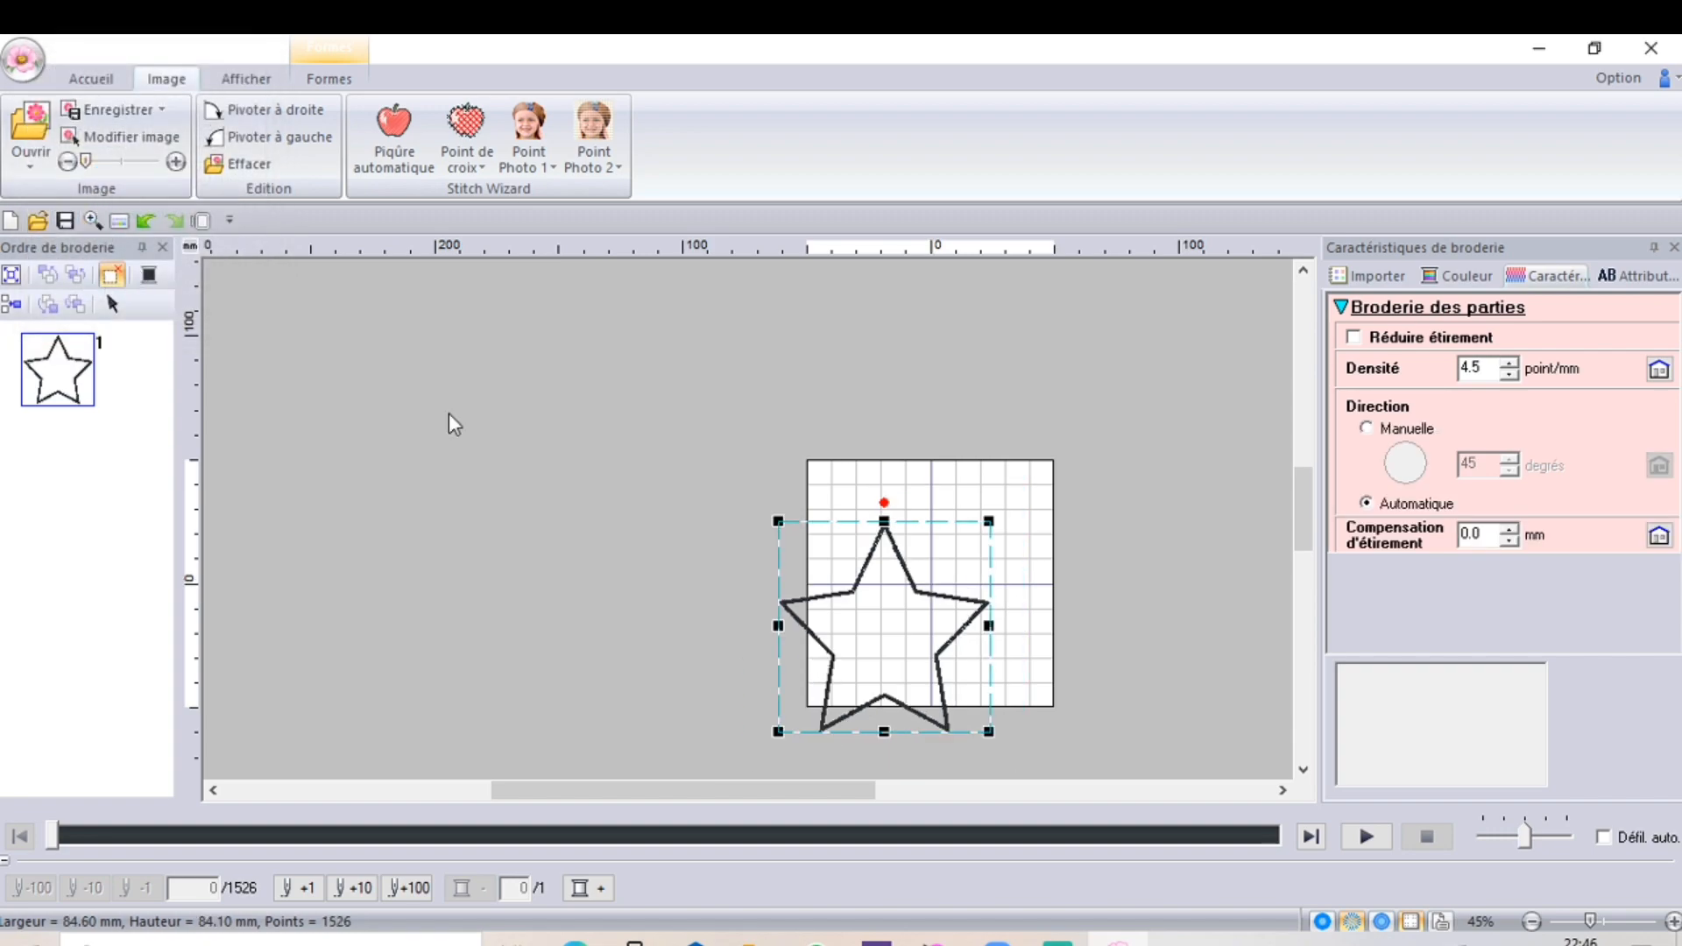
Move the star fully inside the design page, with its tip aligned to the vertical centre line.
left_click(92, 220)
left_click(884, 519)
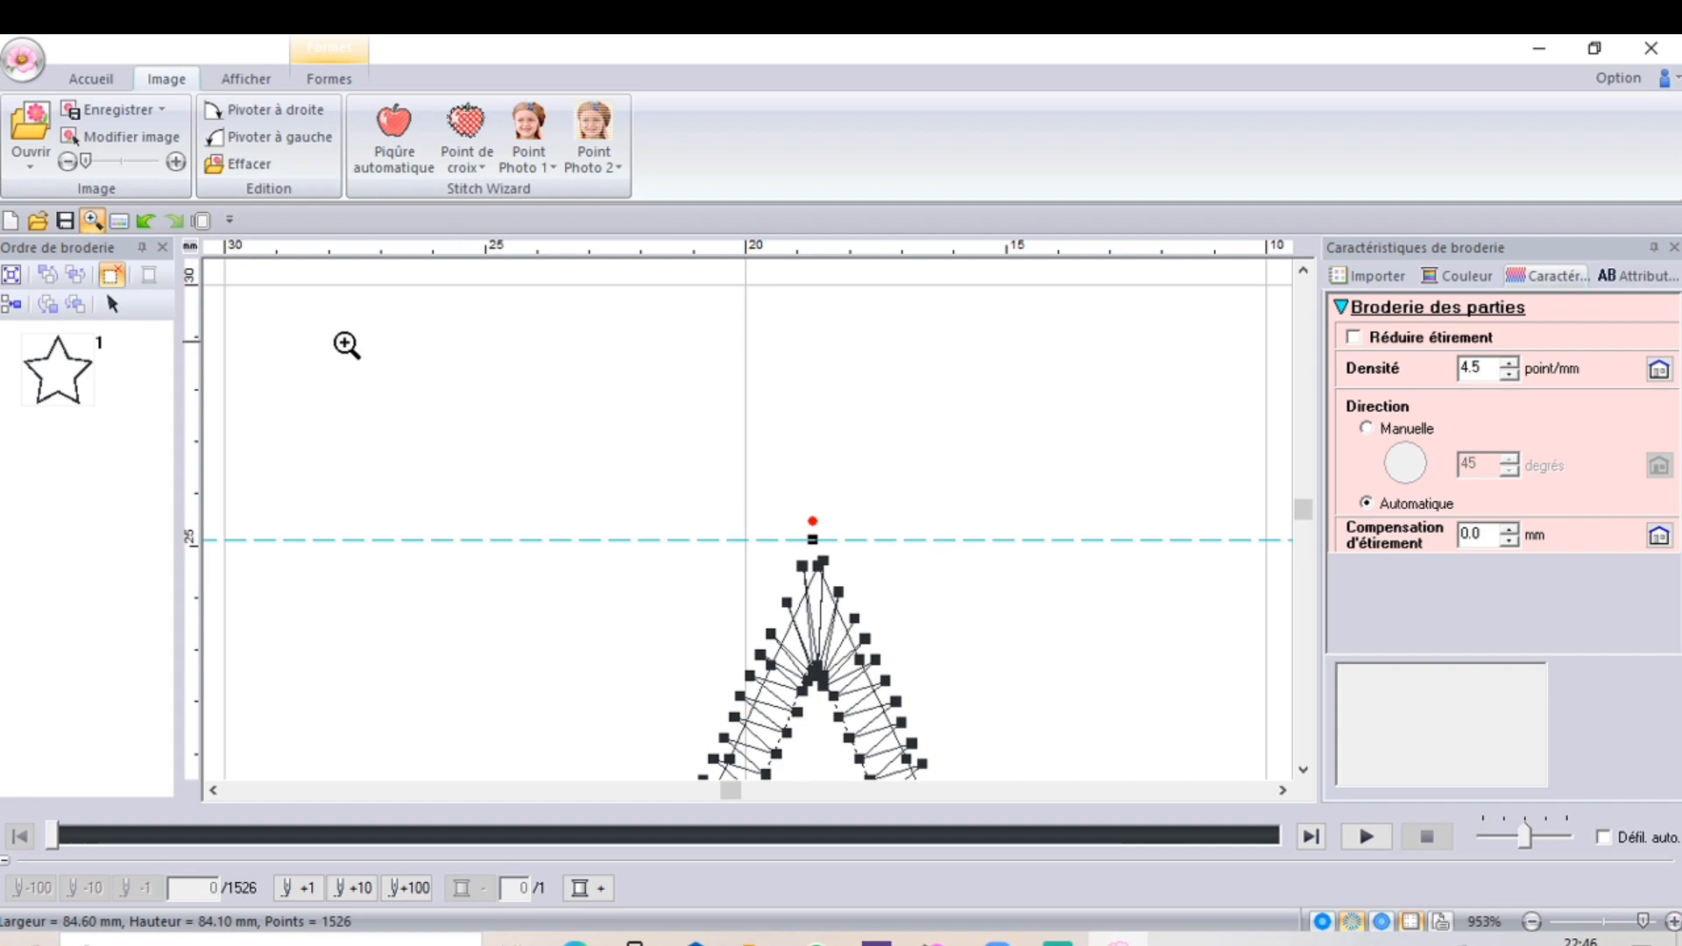
right_click(406, 414)
right_click(506, 439)
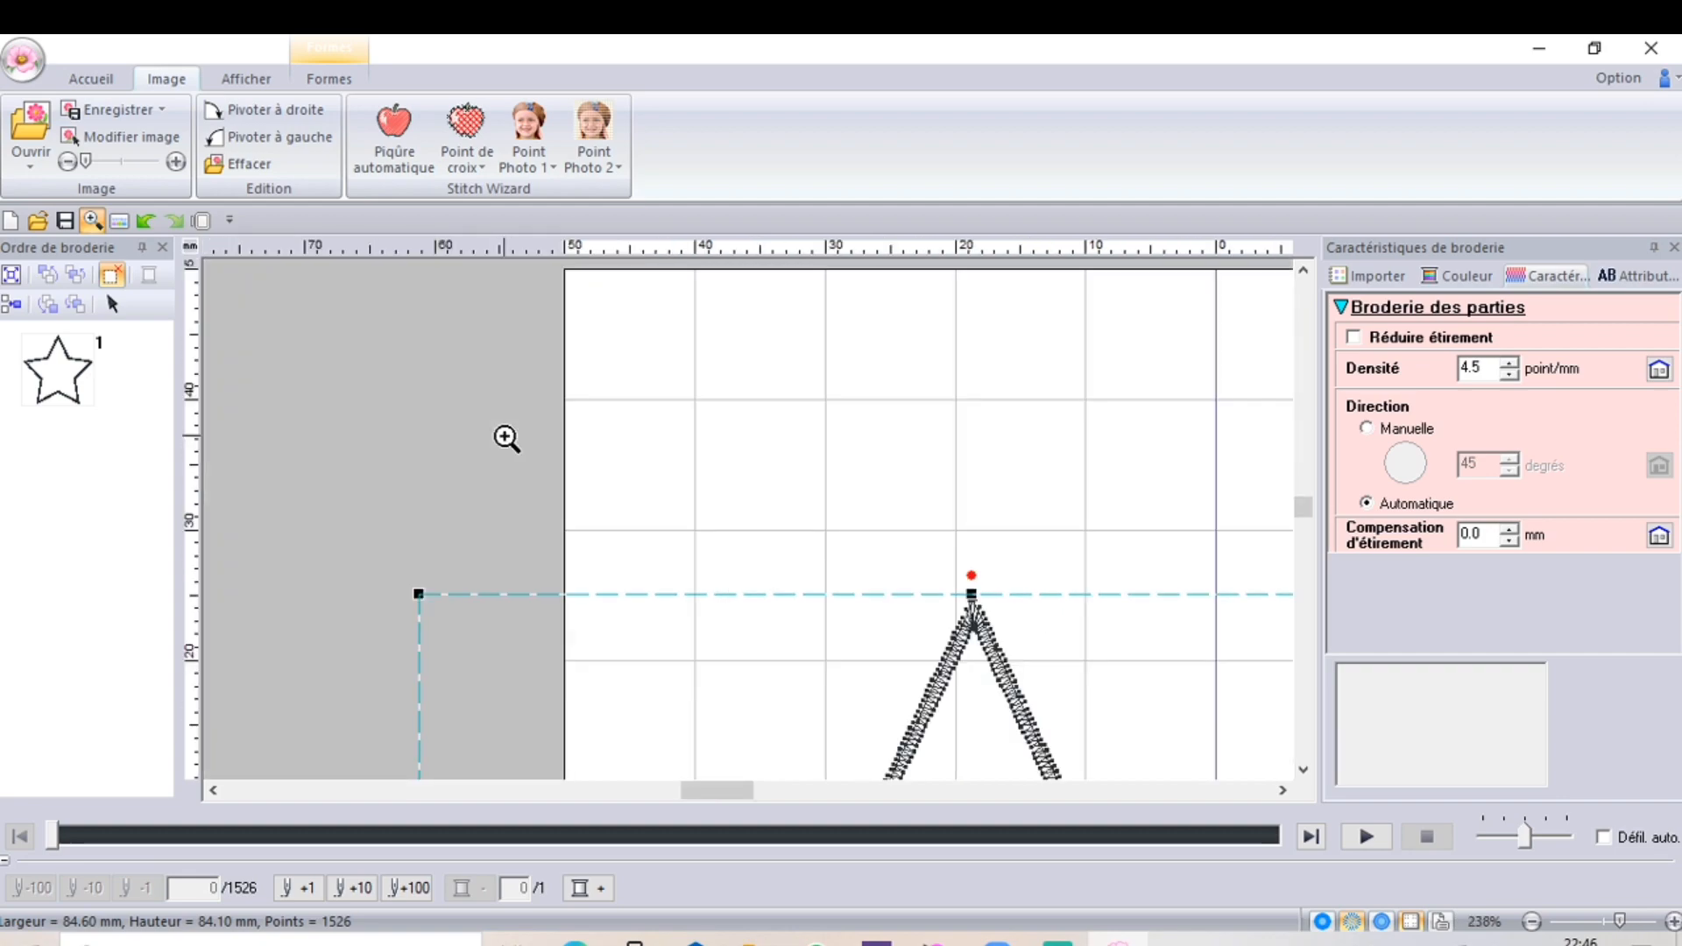
left_click_drag(1310, 518, 1310, 536)
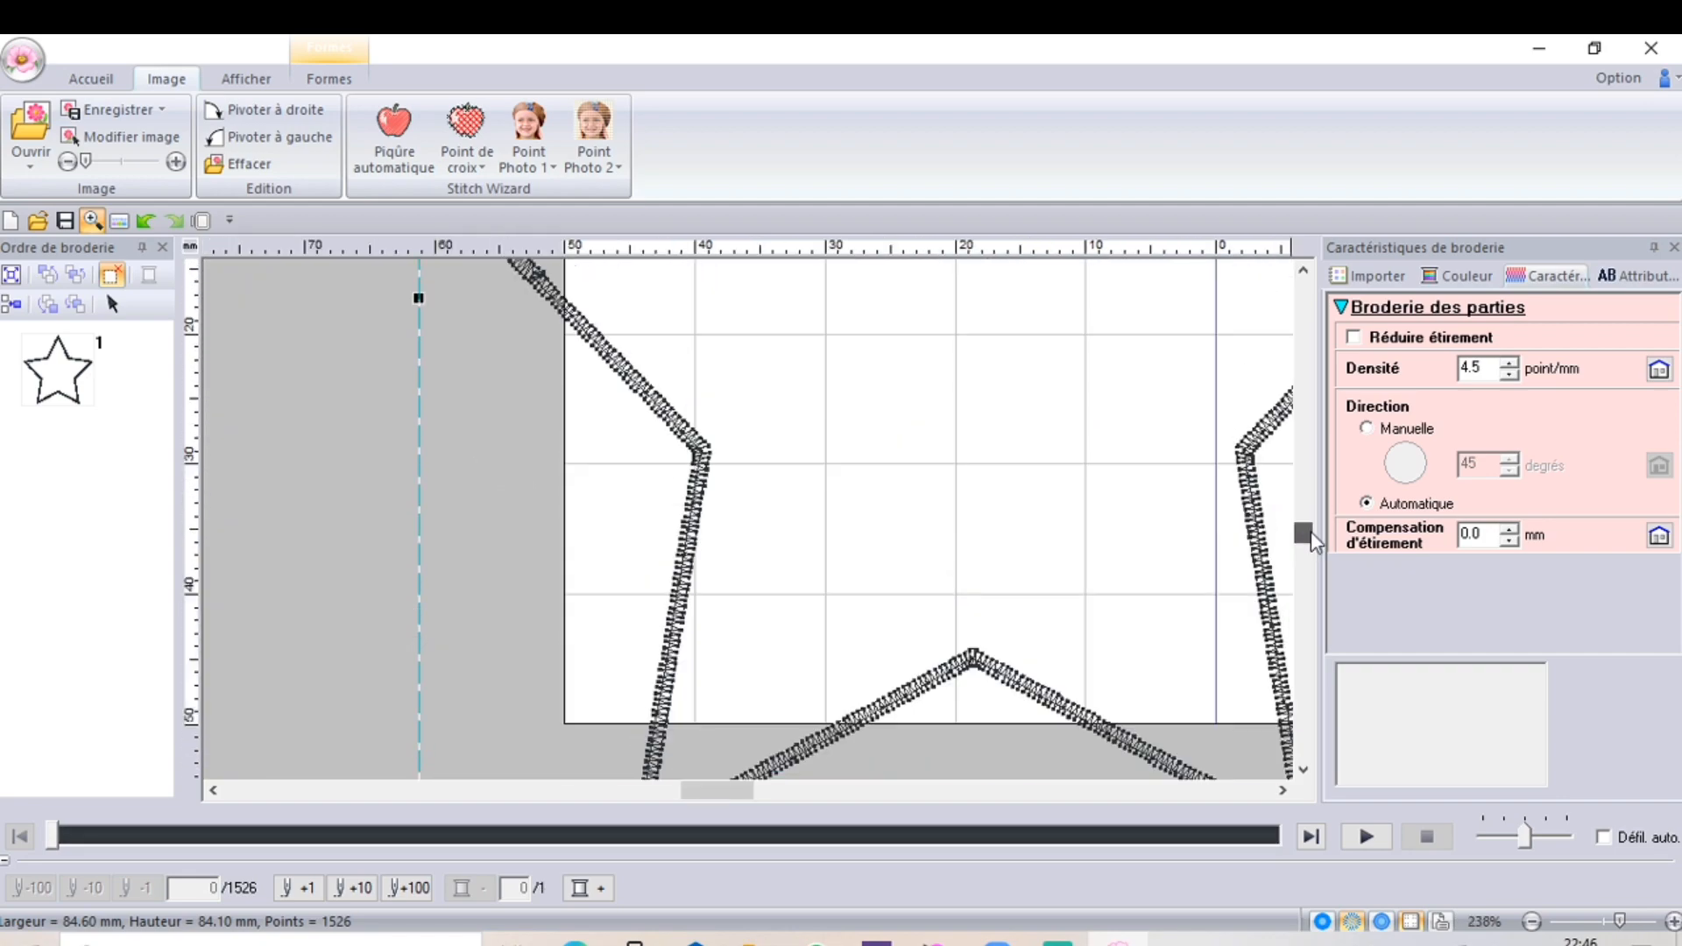
right_click(1150, 541)
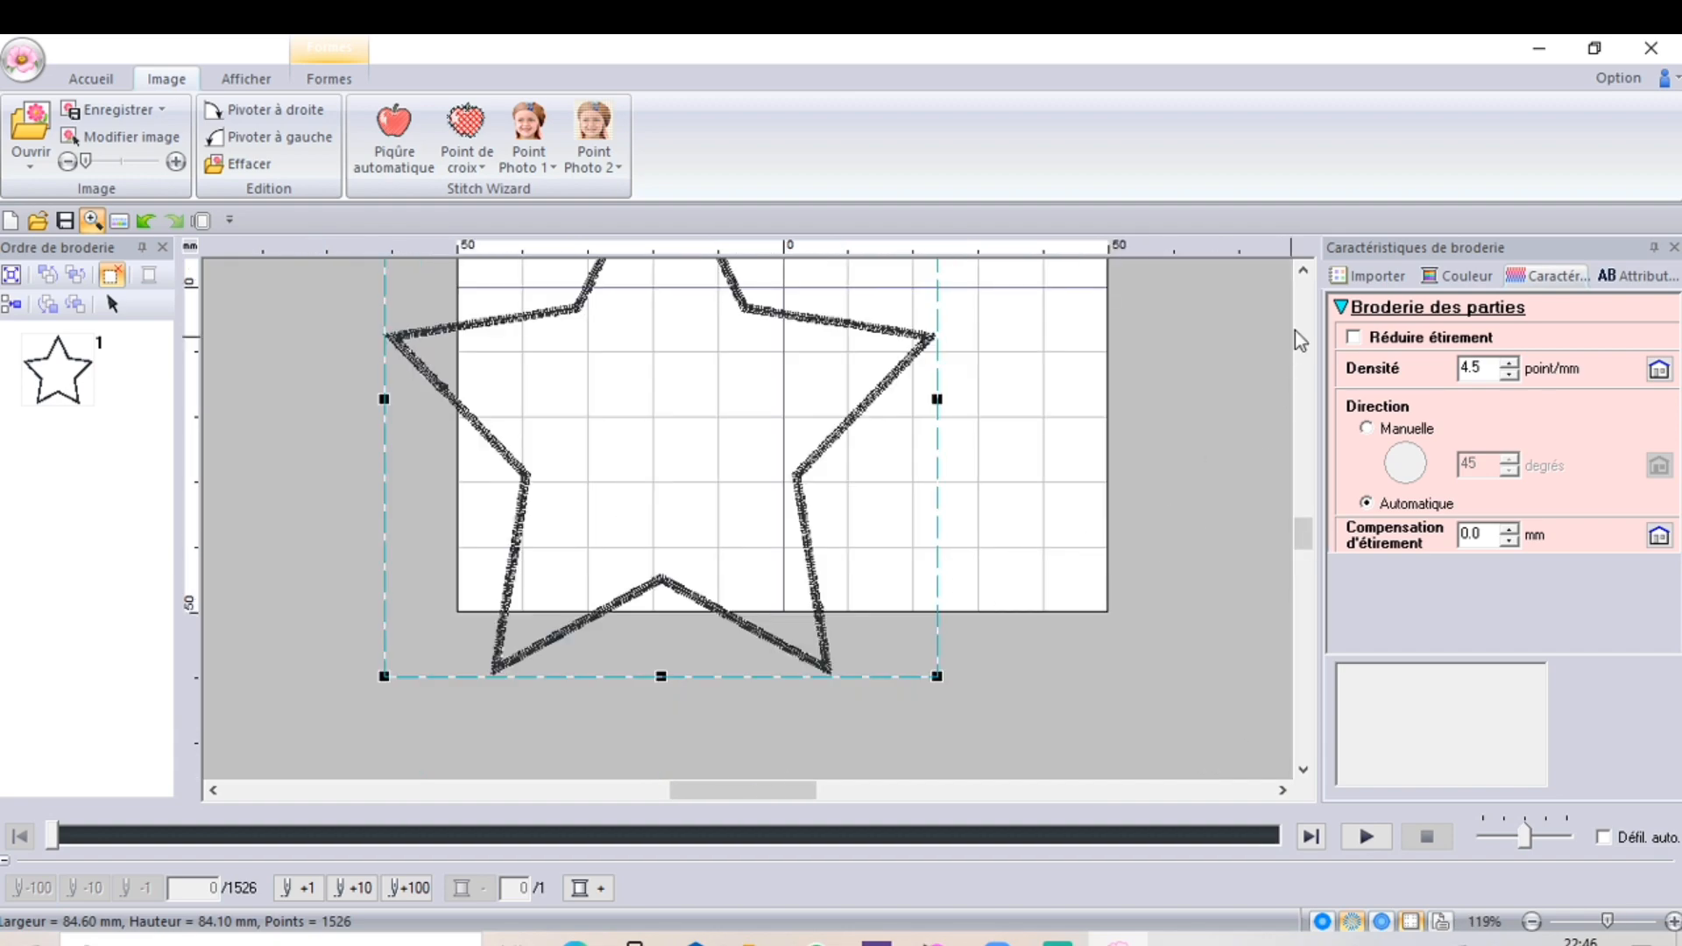
left_click(1303, 271)
left_click(1302, 271)
left_click(1303, 272)
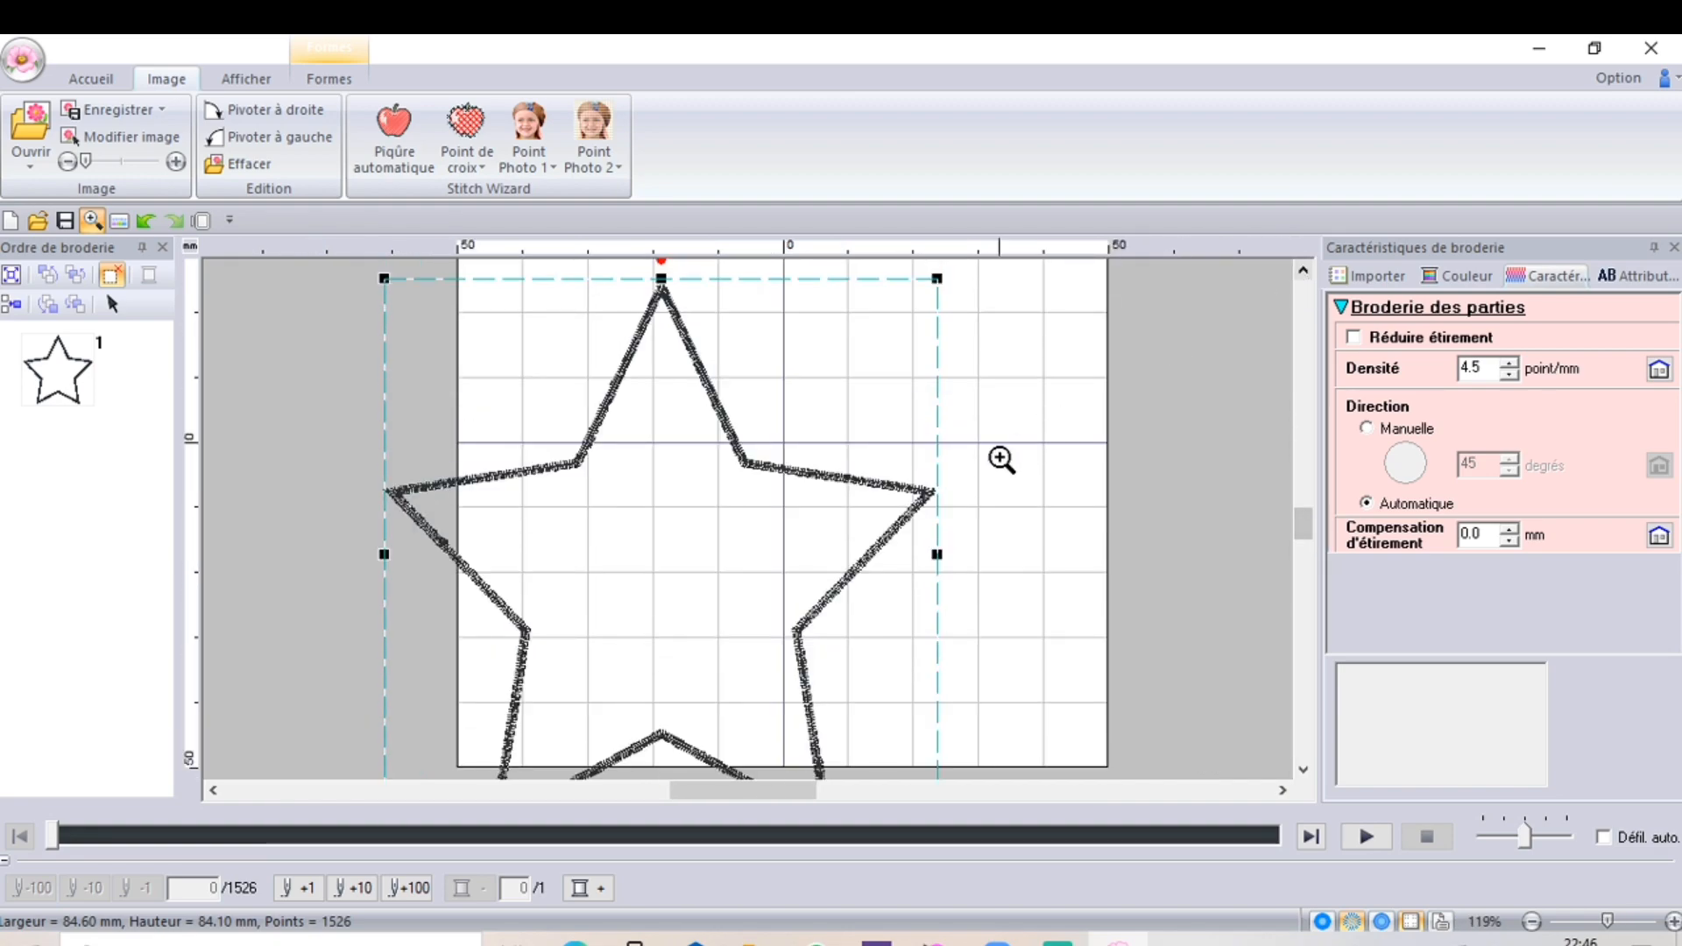
left_click(112, 304)
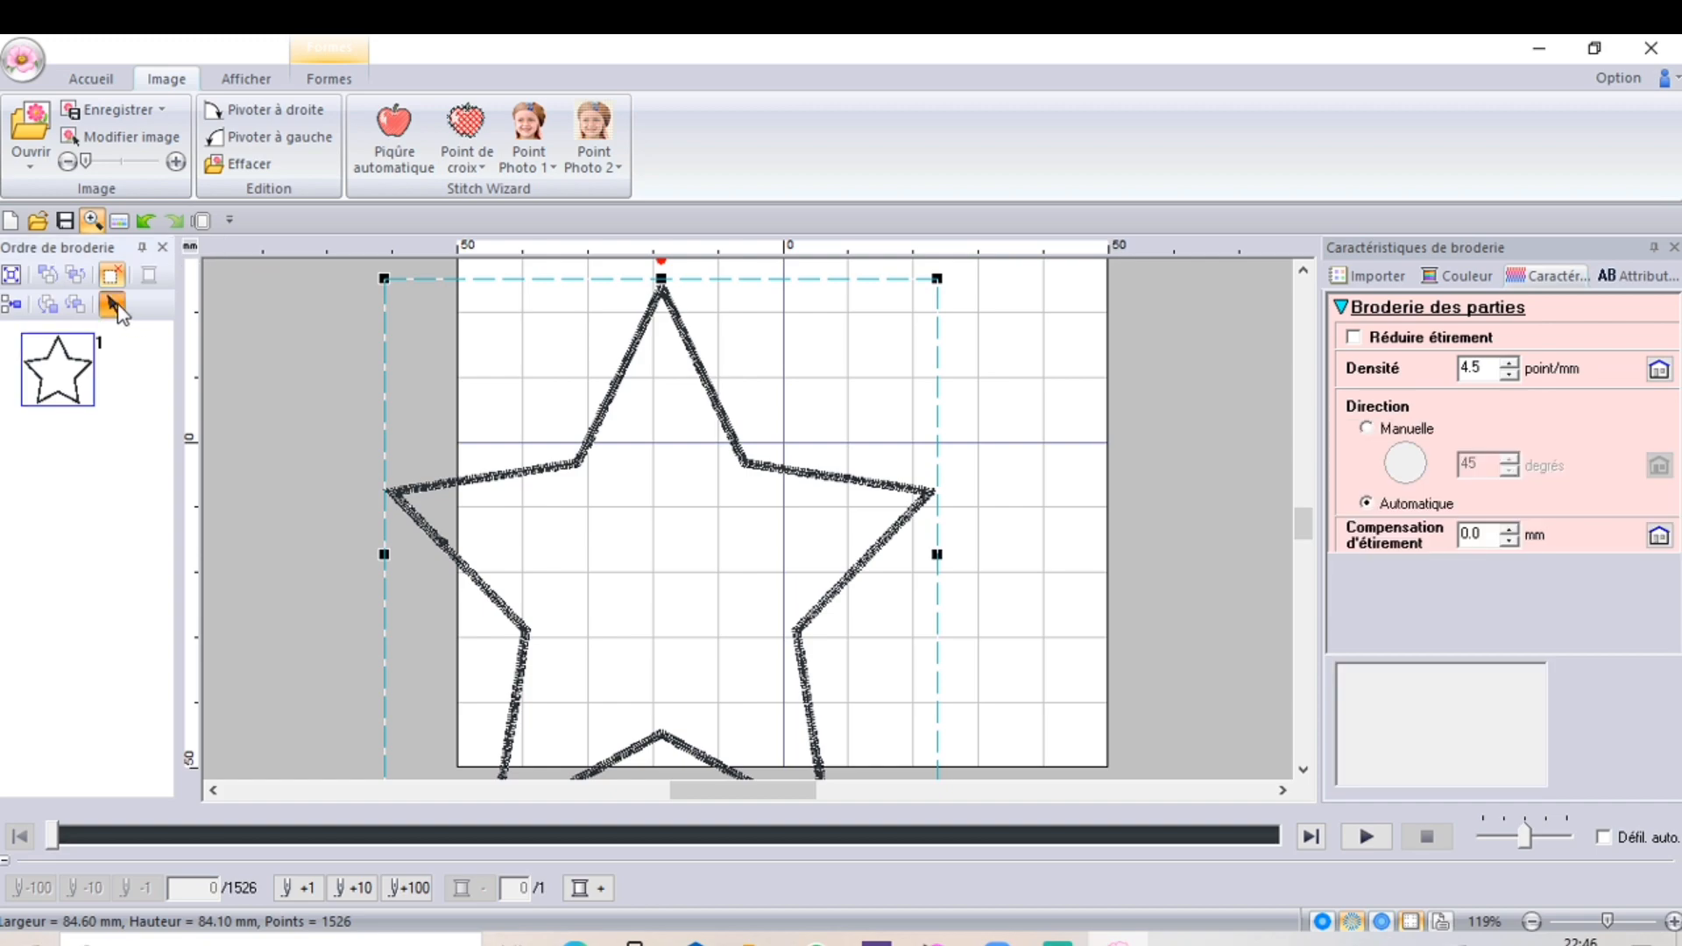
left_click_drag(712, 396, 838, 321)
Shift the star slightly up and left to even out the margins above and below it.
left_click(92, 220)
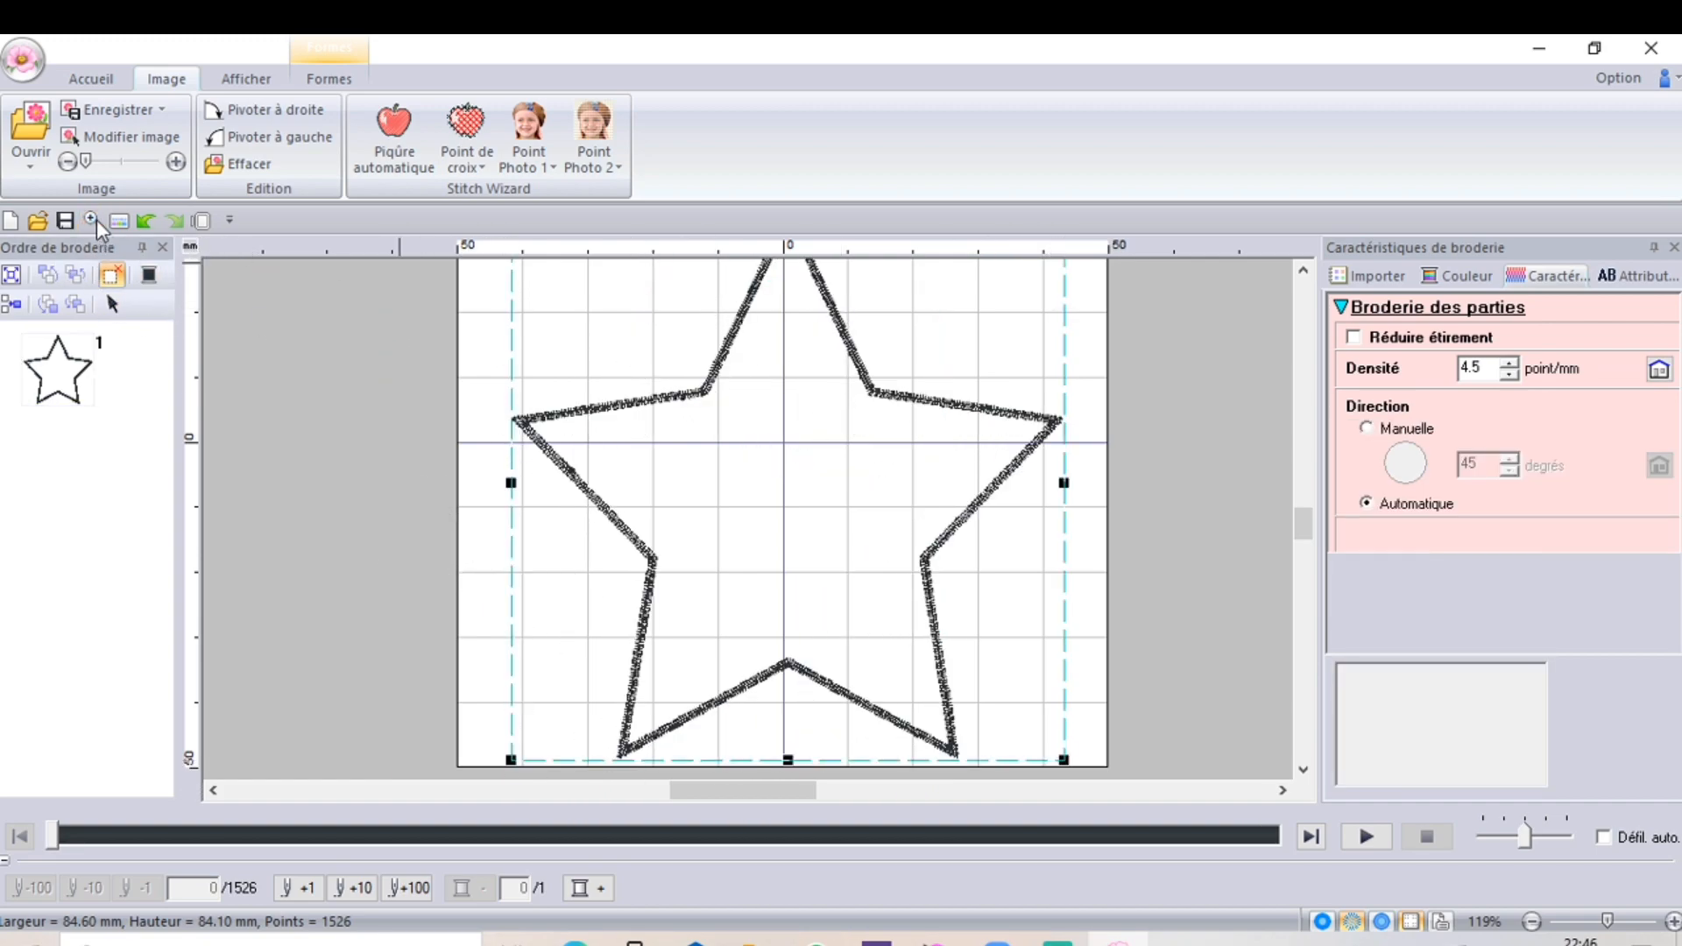
right_click(613, 455)
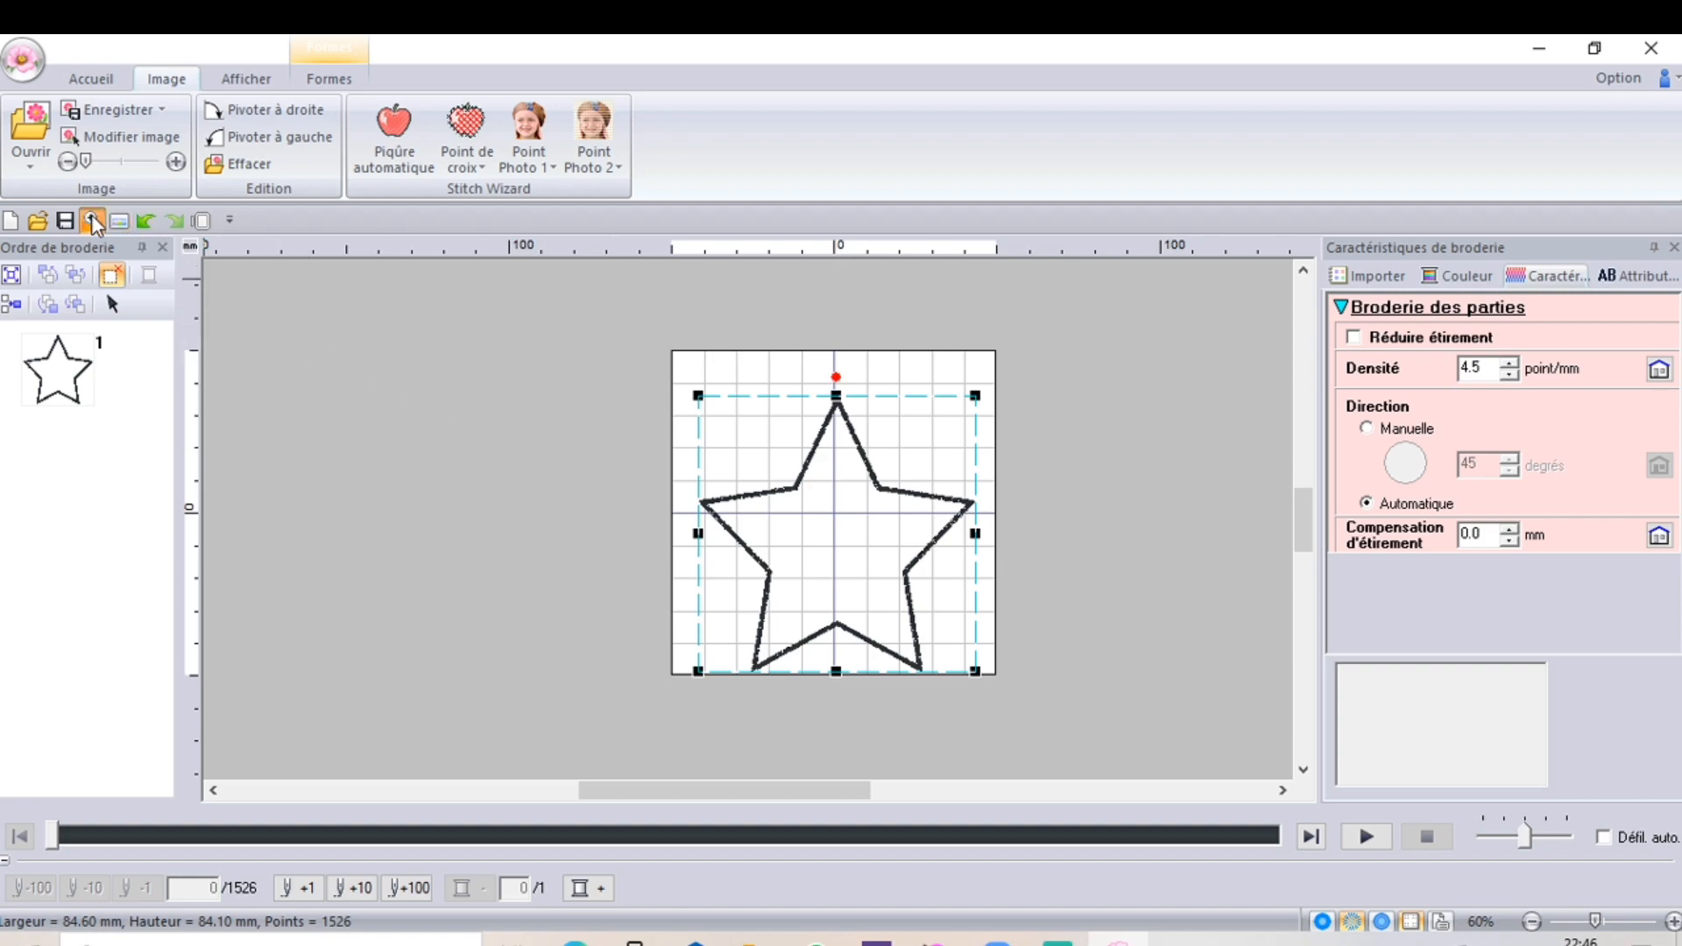
left_click(112, 303)
left_click(797, 470)
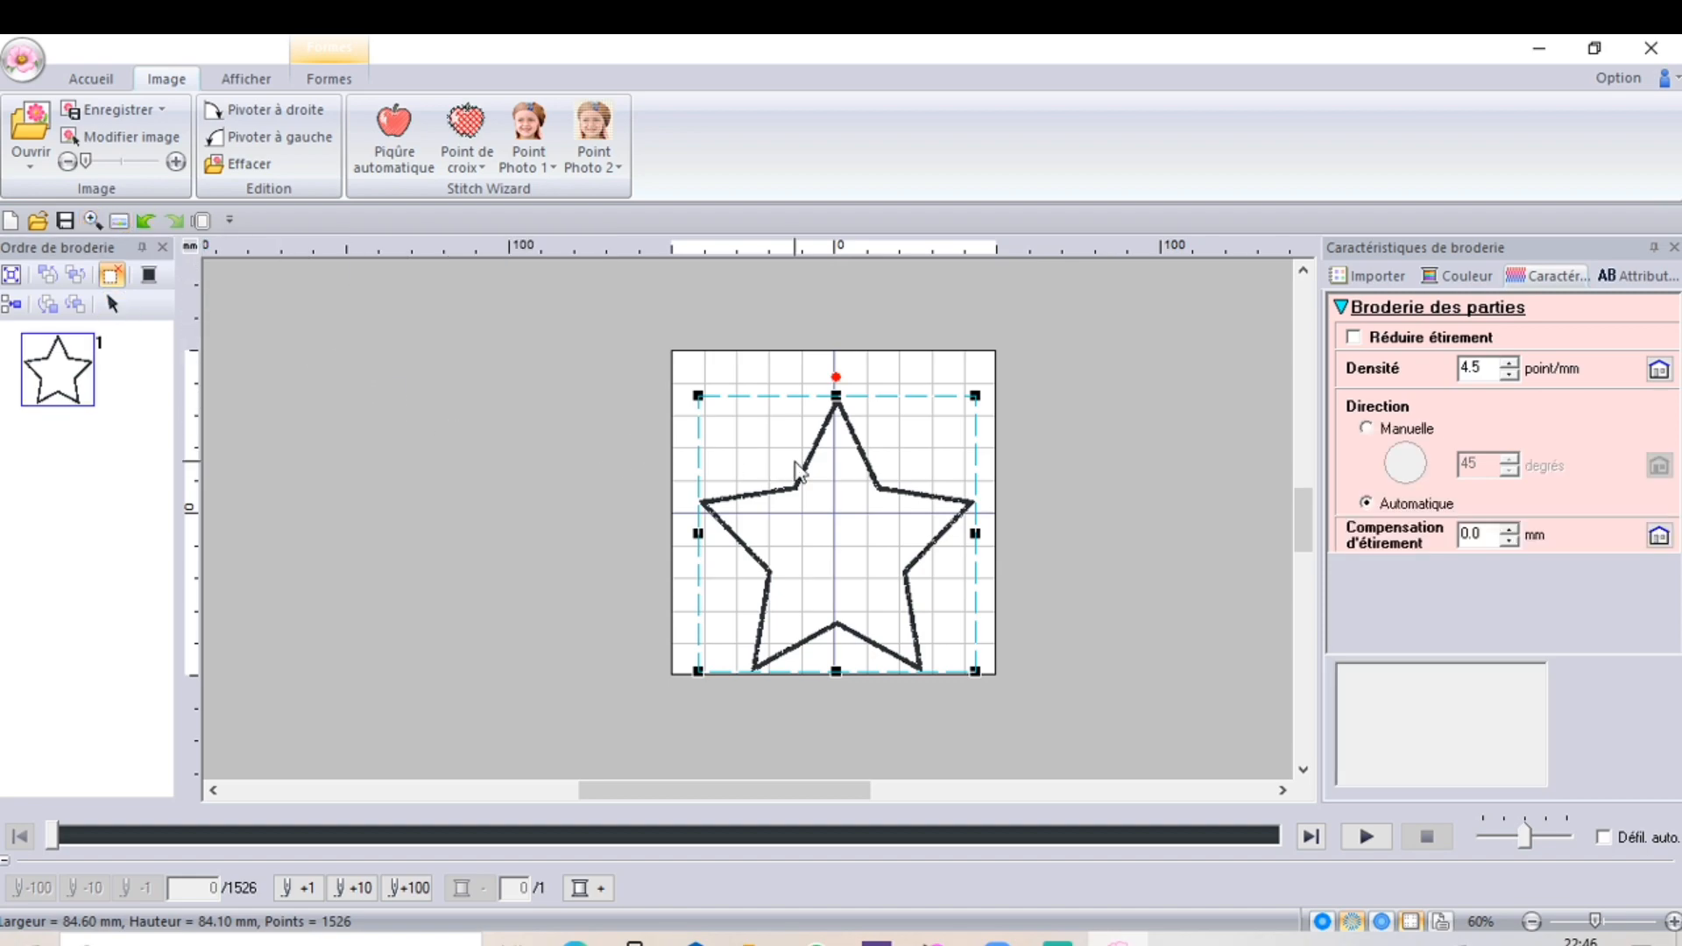
mouse_move(855, 440)
left_mouse_down()
mouse_move(841, 387)
mouse_move(847, 424)
left_mouse_up()
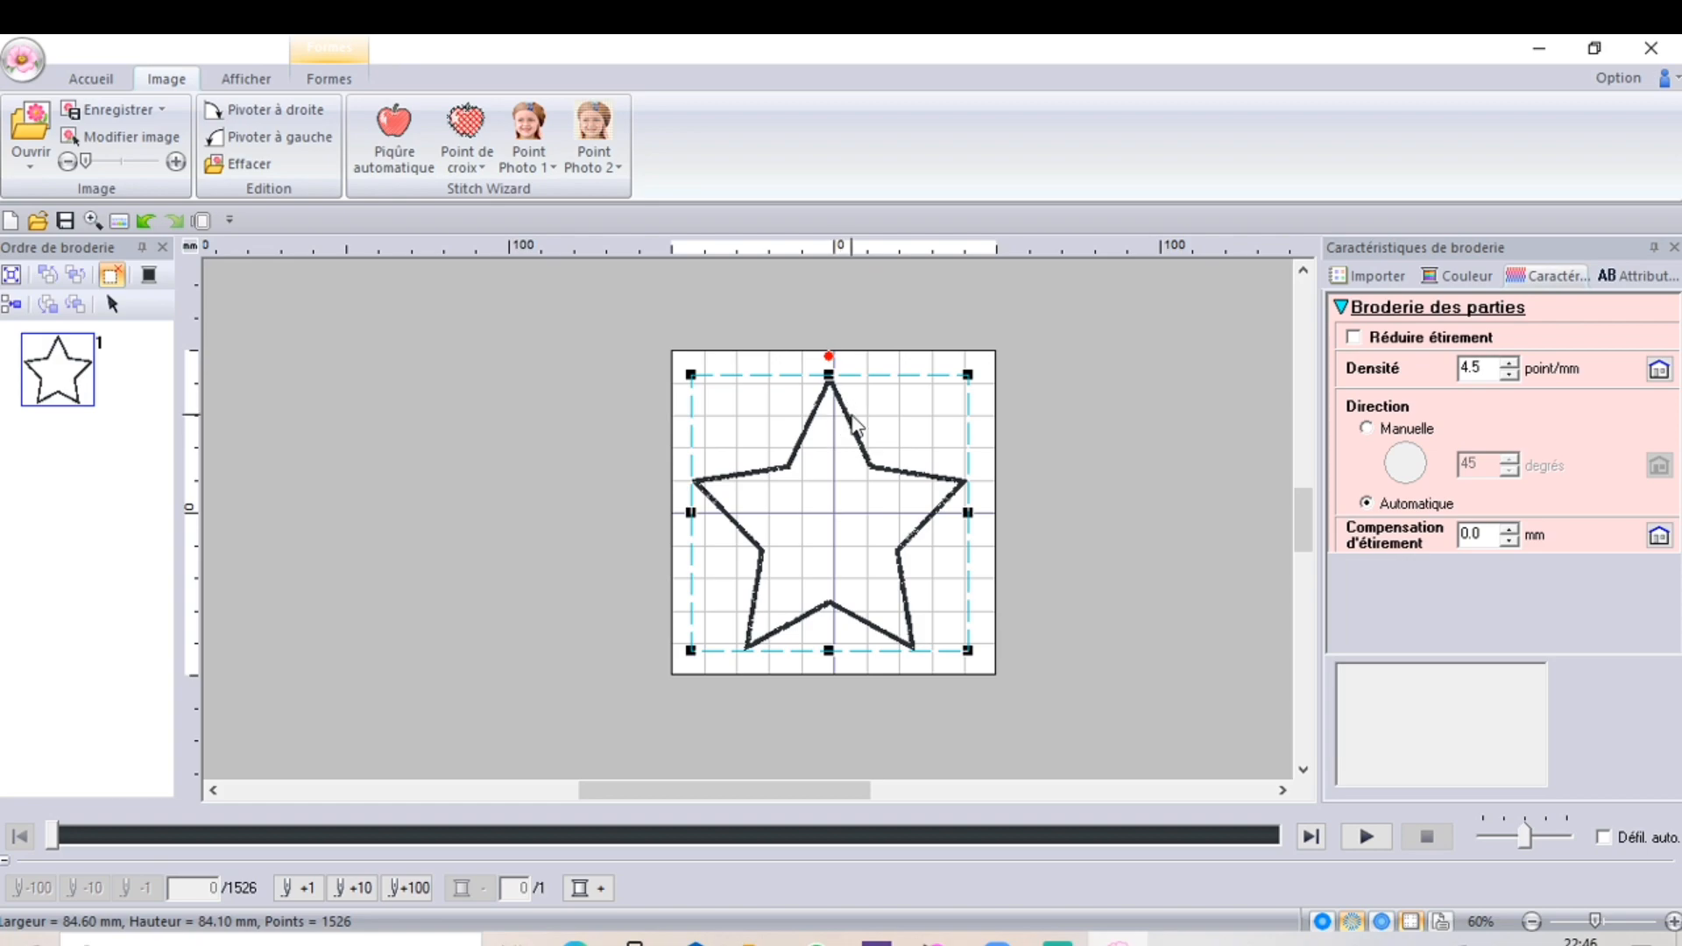
Add an appliqué to the star with appliqué piece, basting, a 5.0 mm covering stitch at 4.5 density, and 0.1 mm distance from the original design.
right_click(854, 427)
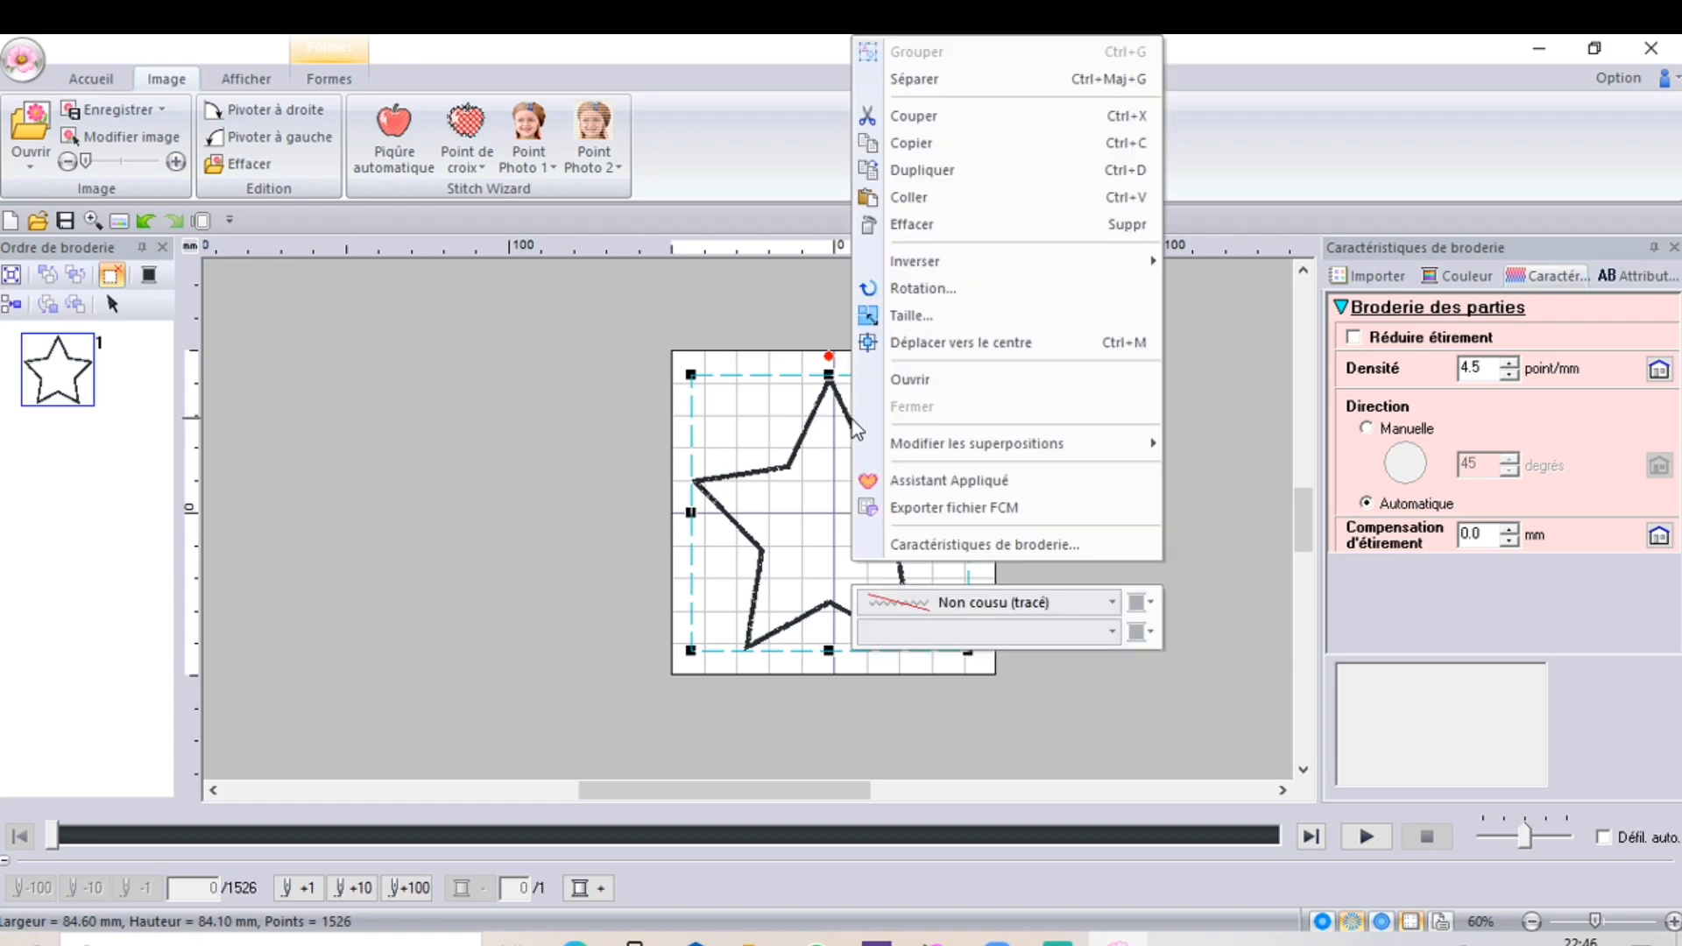
left_click(966, 485)
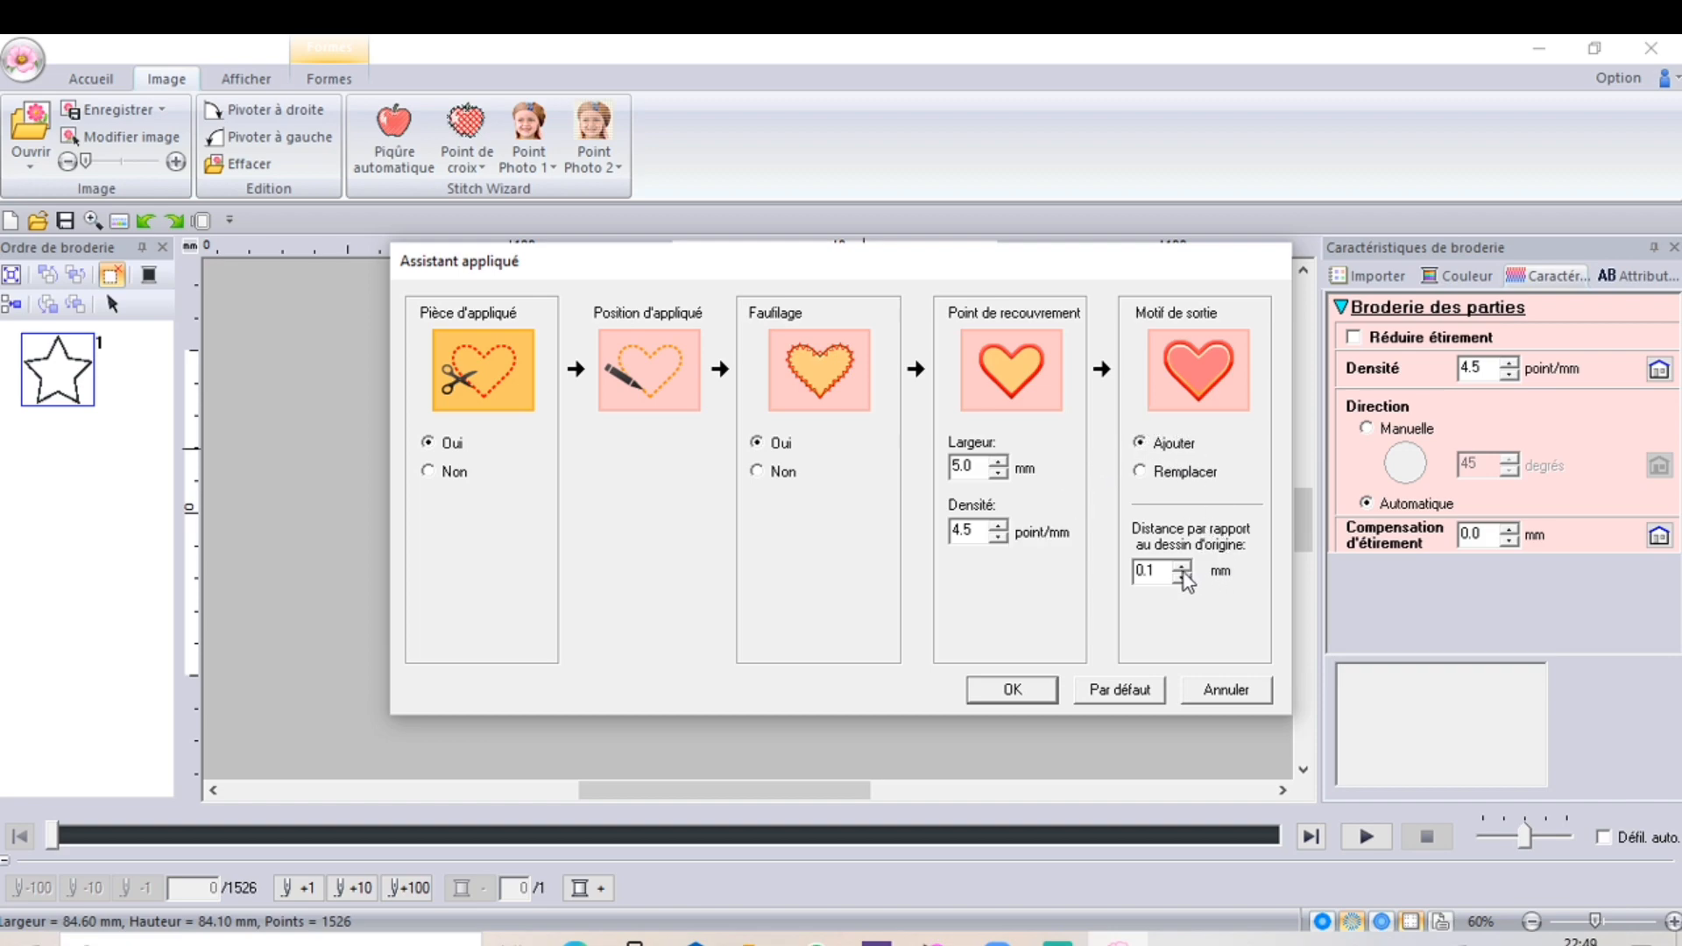
left_click(1012, 691)
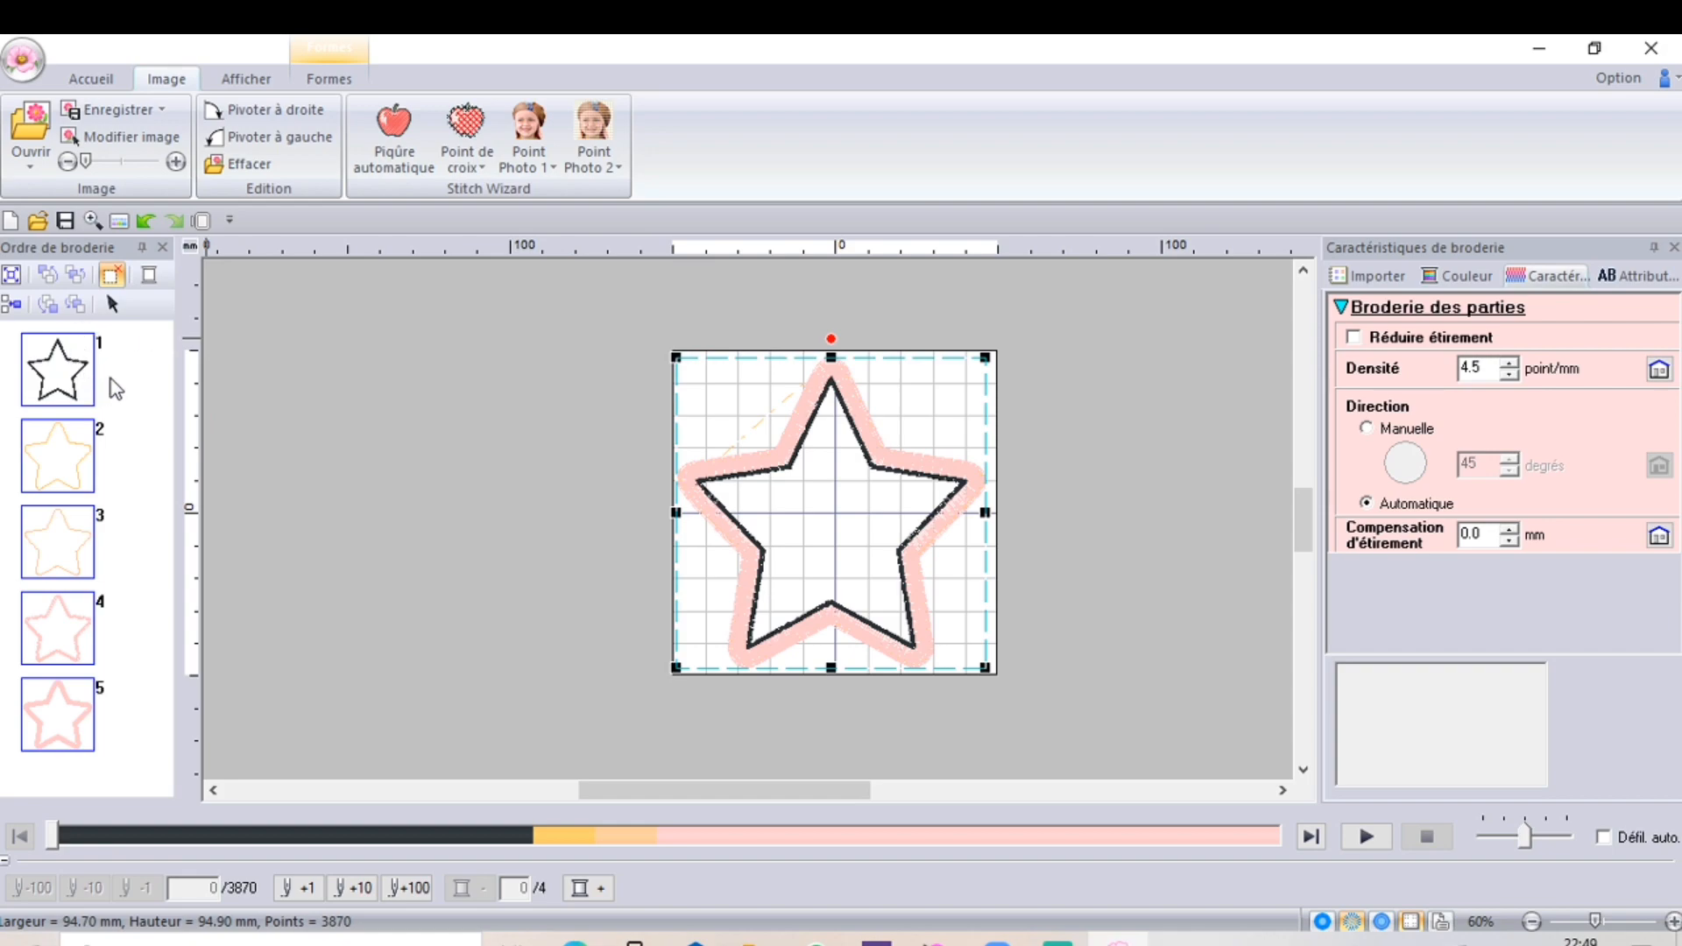
key("Escape")
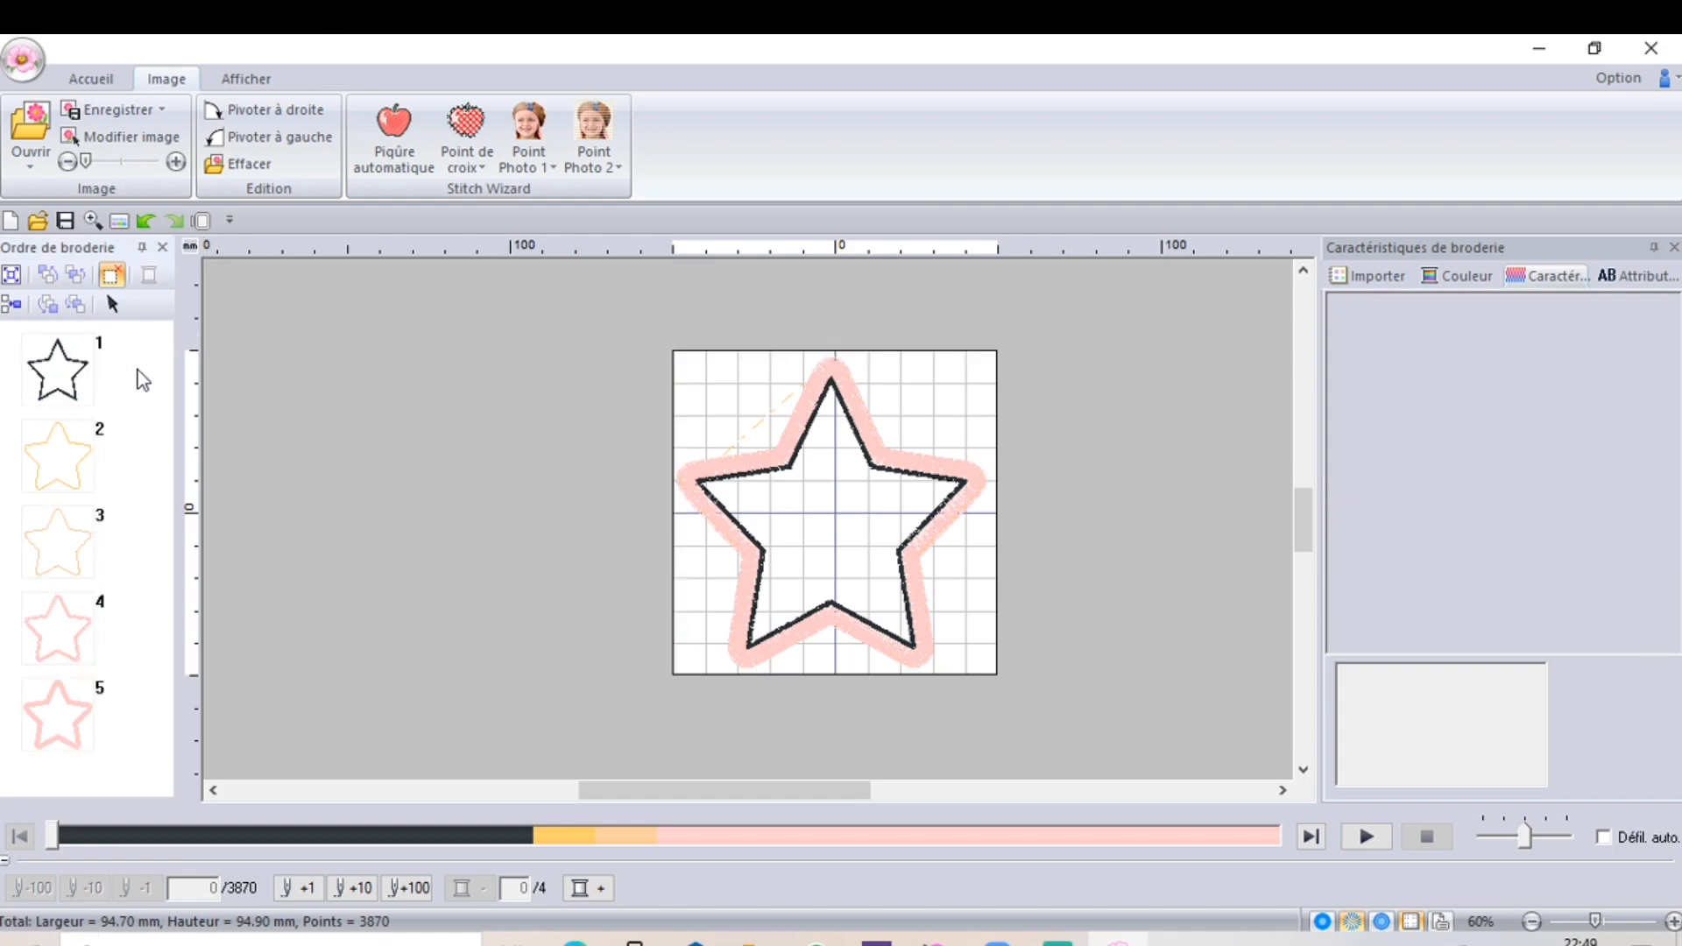
Set the original black star's satin region to Non cousu (parties) so that only the appliqué layers are sewn.
left_click(49, 375)
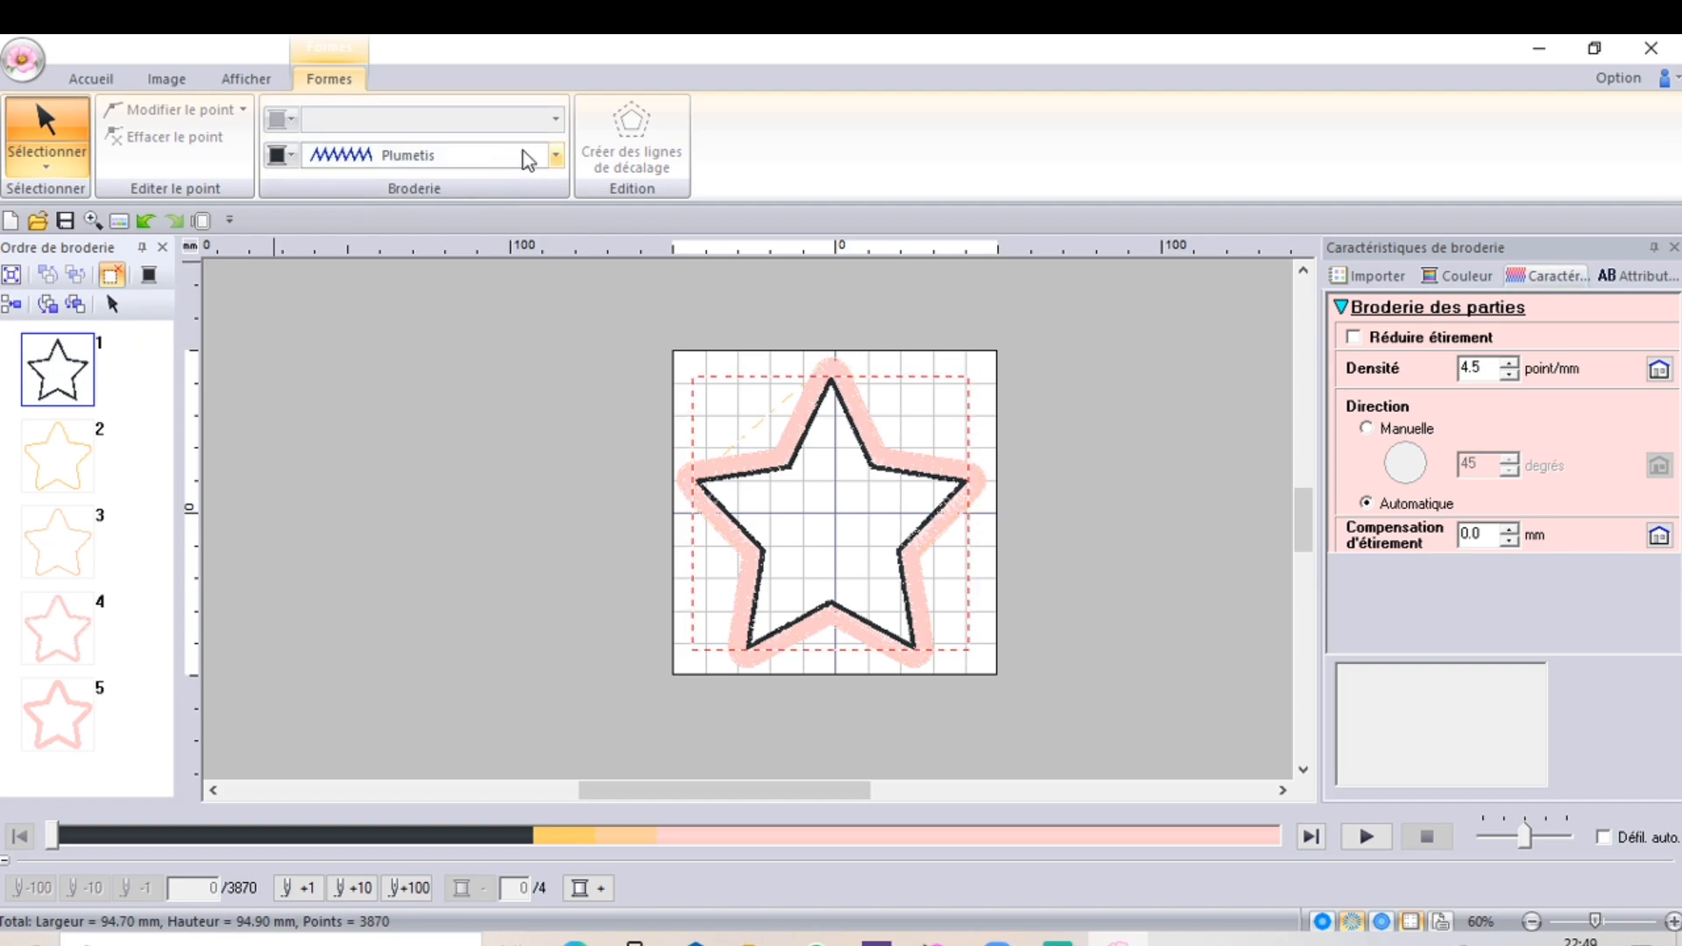
left_click(555, 155)
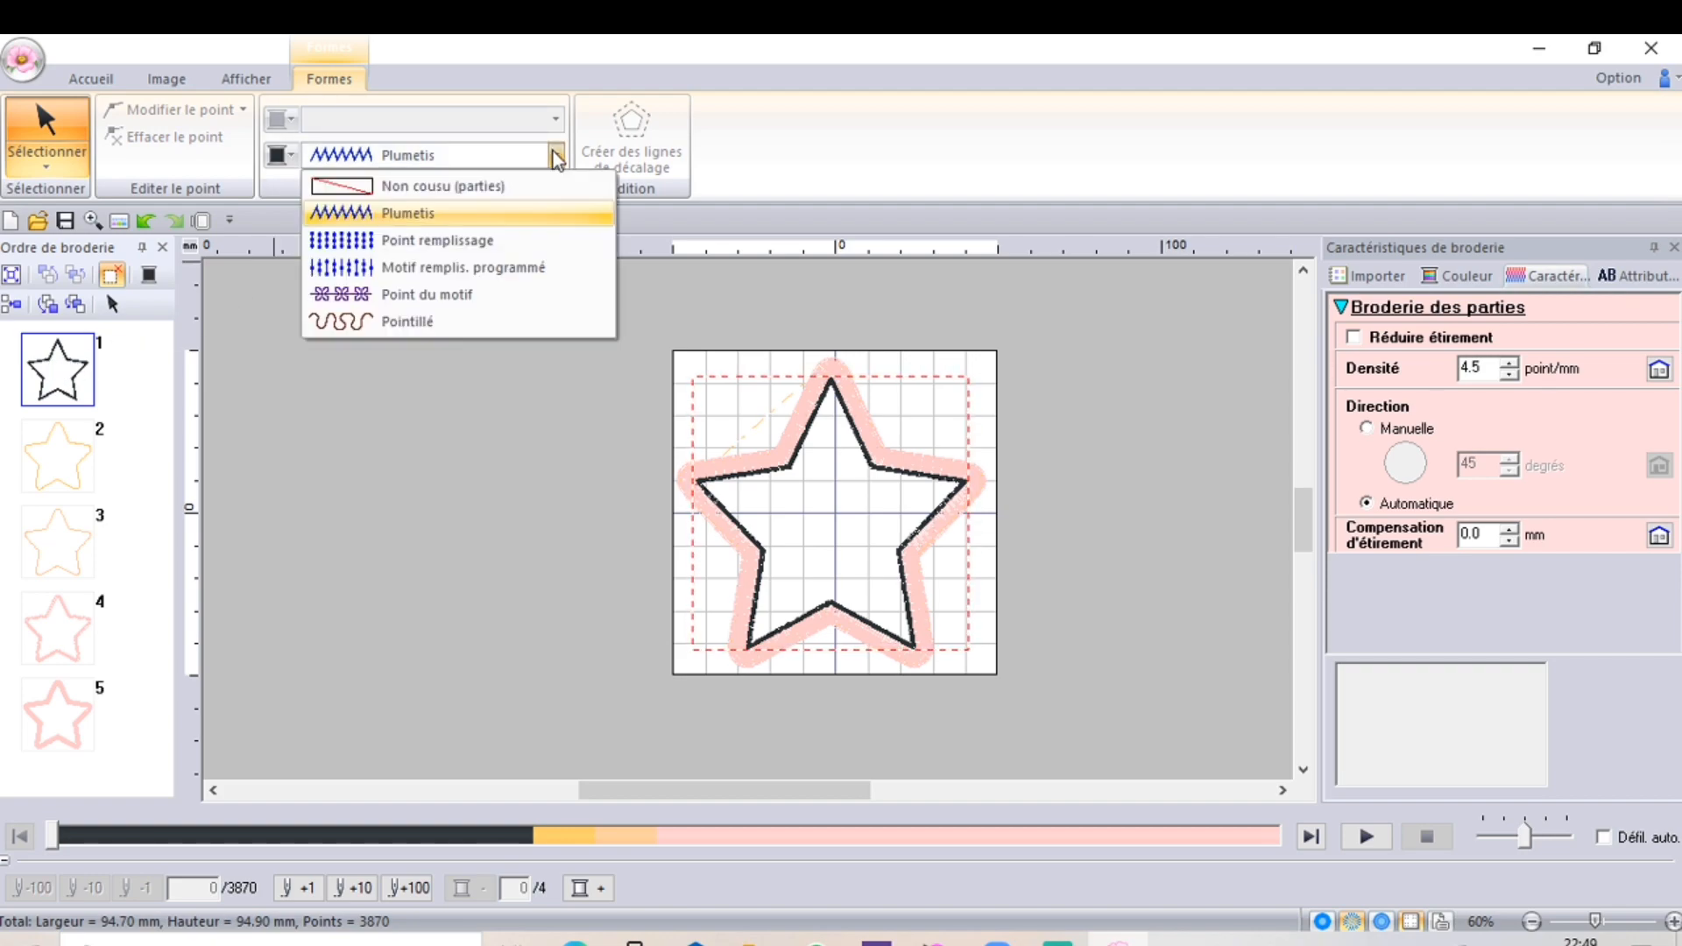
left_click(443, 186)
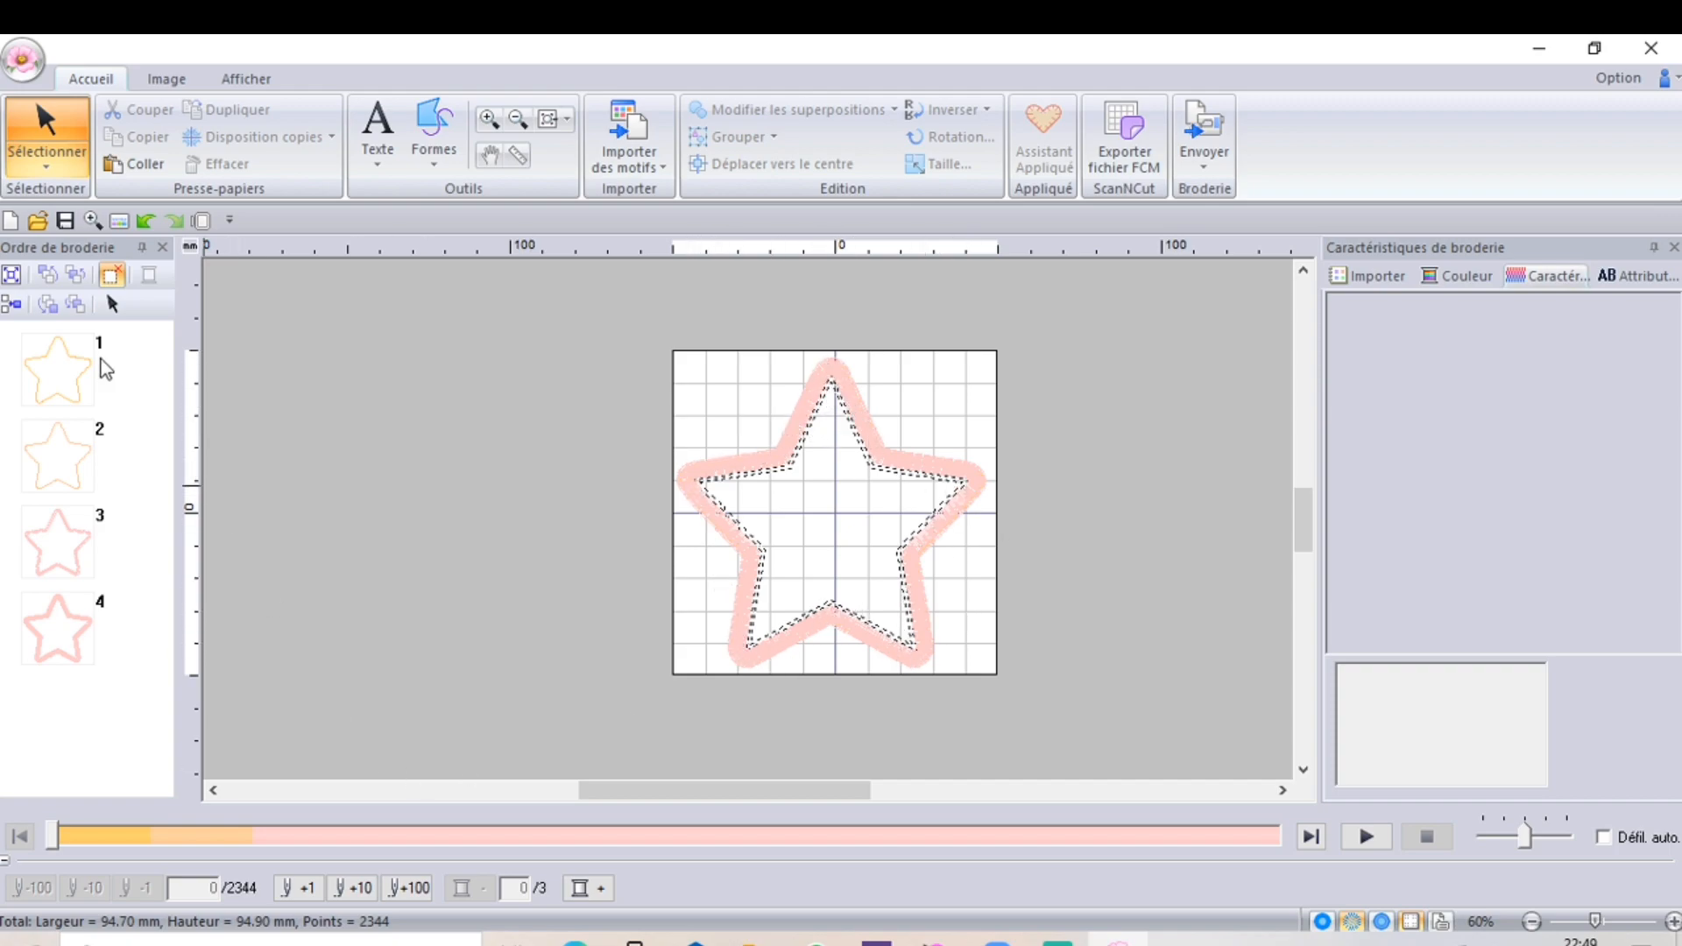
Change the thread colour of the first running-stitch star outline to red.
left_click(92, 219)
left_click(825, 474)
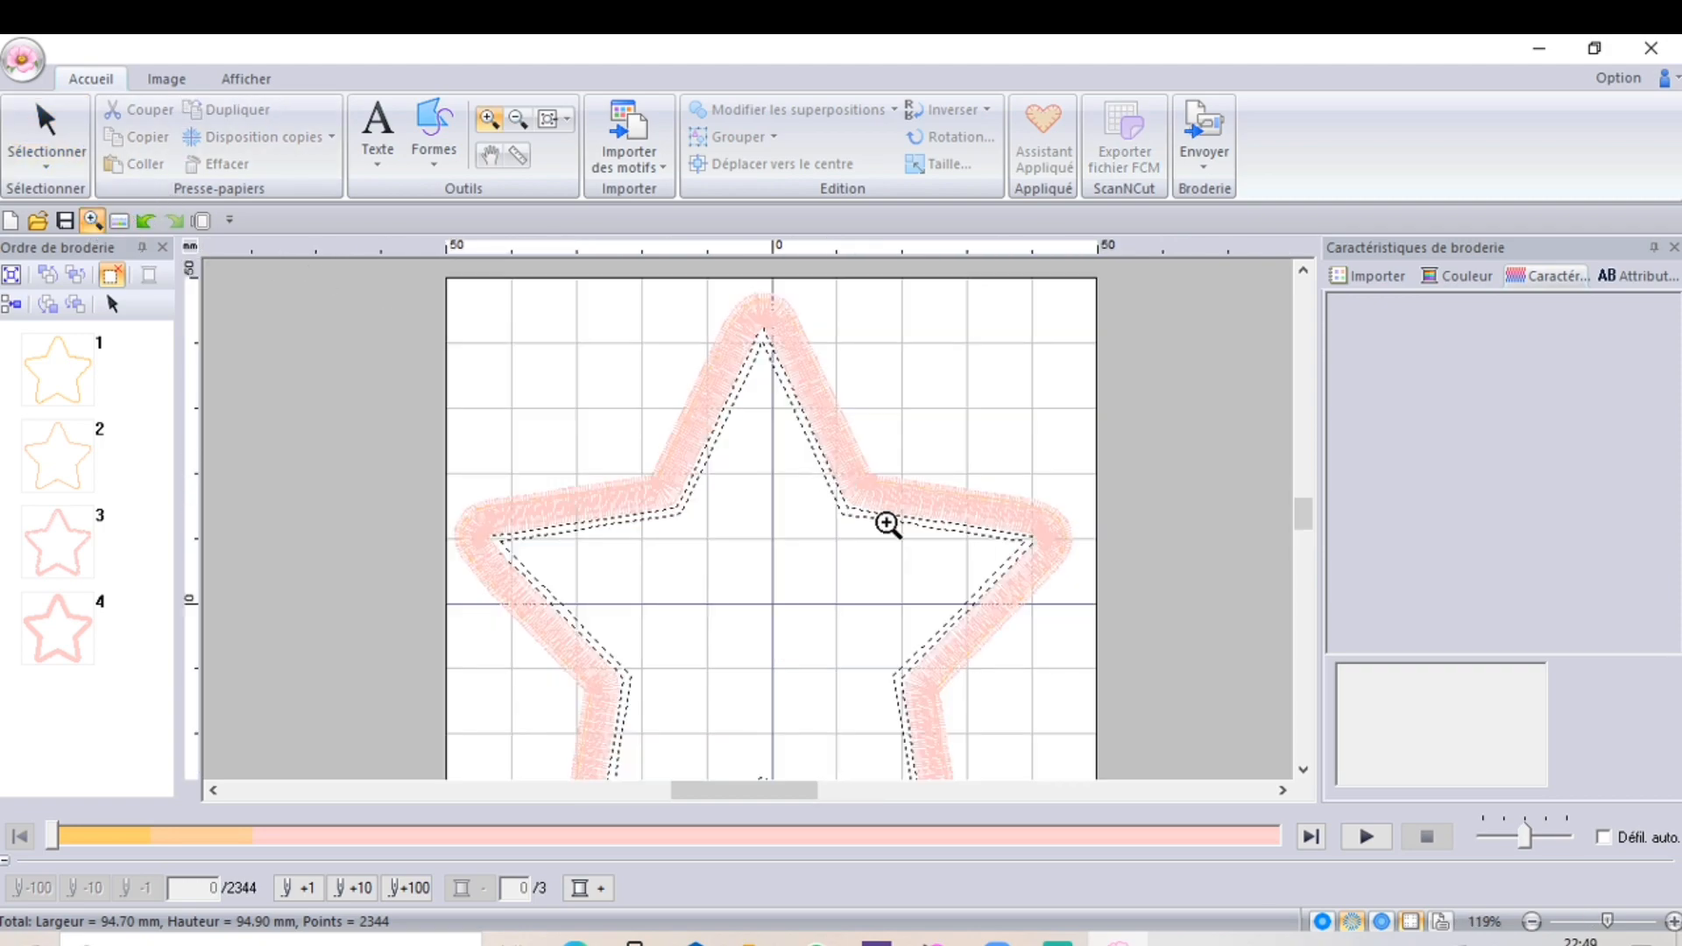
left_click_drag(1304, 524, 1306, 522)
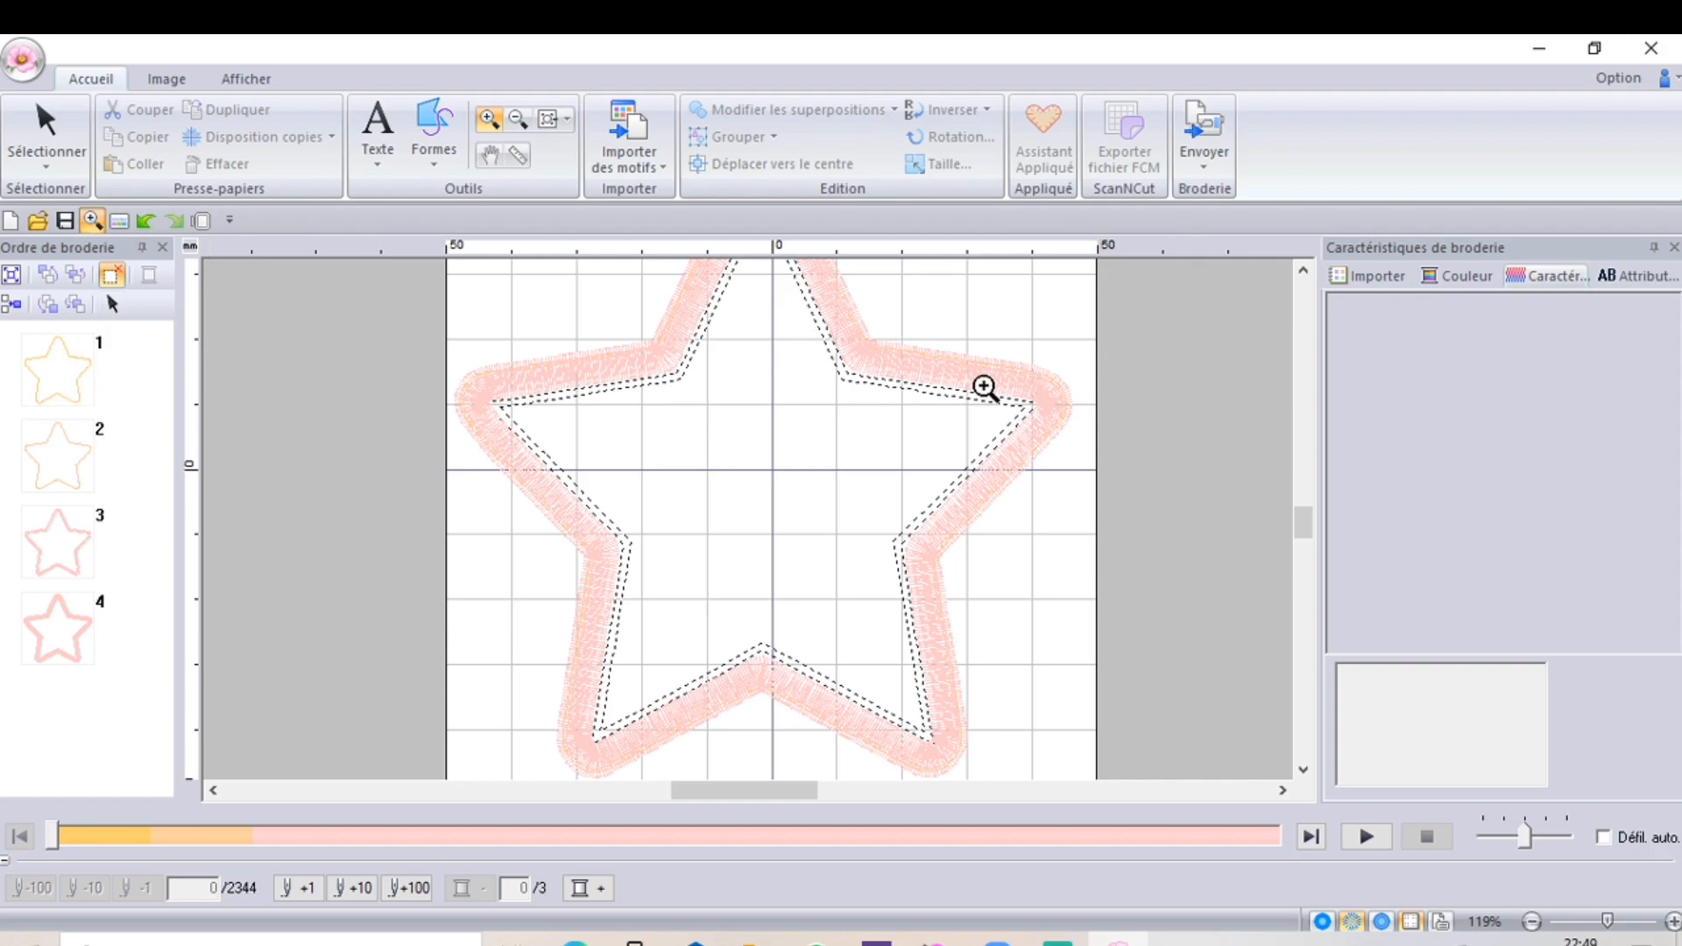
left_click(711, 375)
left_click(95, 391)
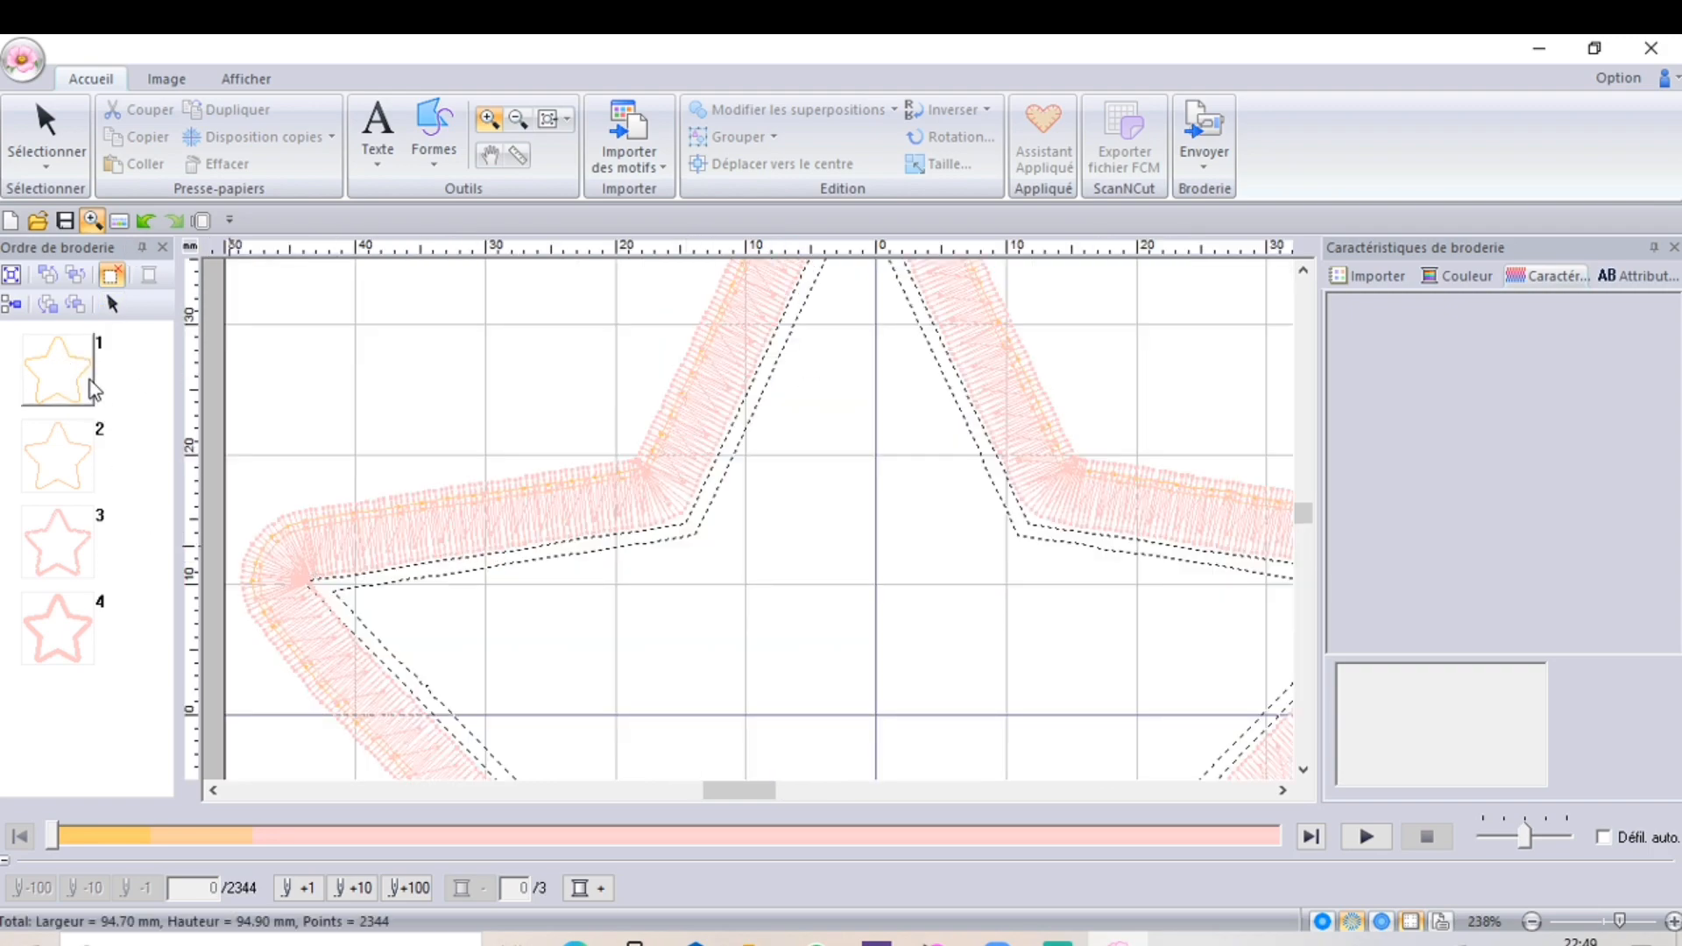
left_click(67, 477)
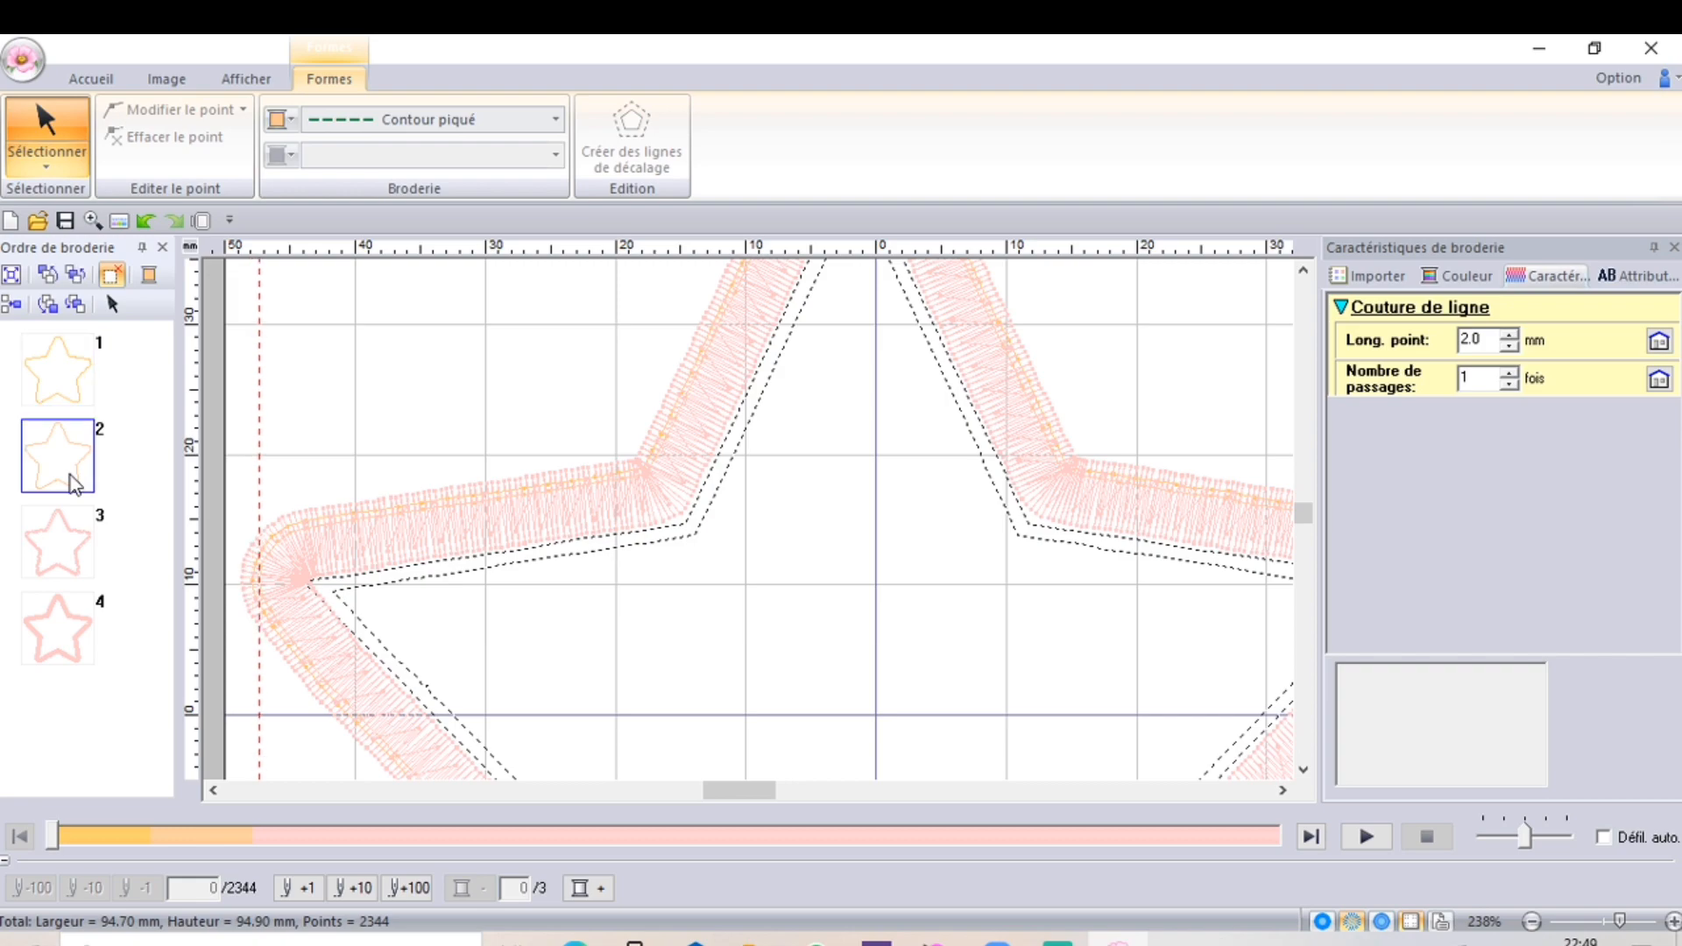
left_click(87, 360)
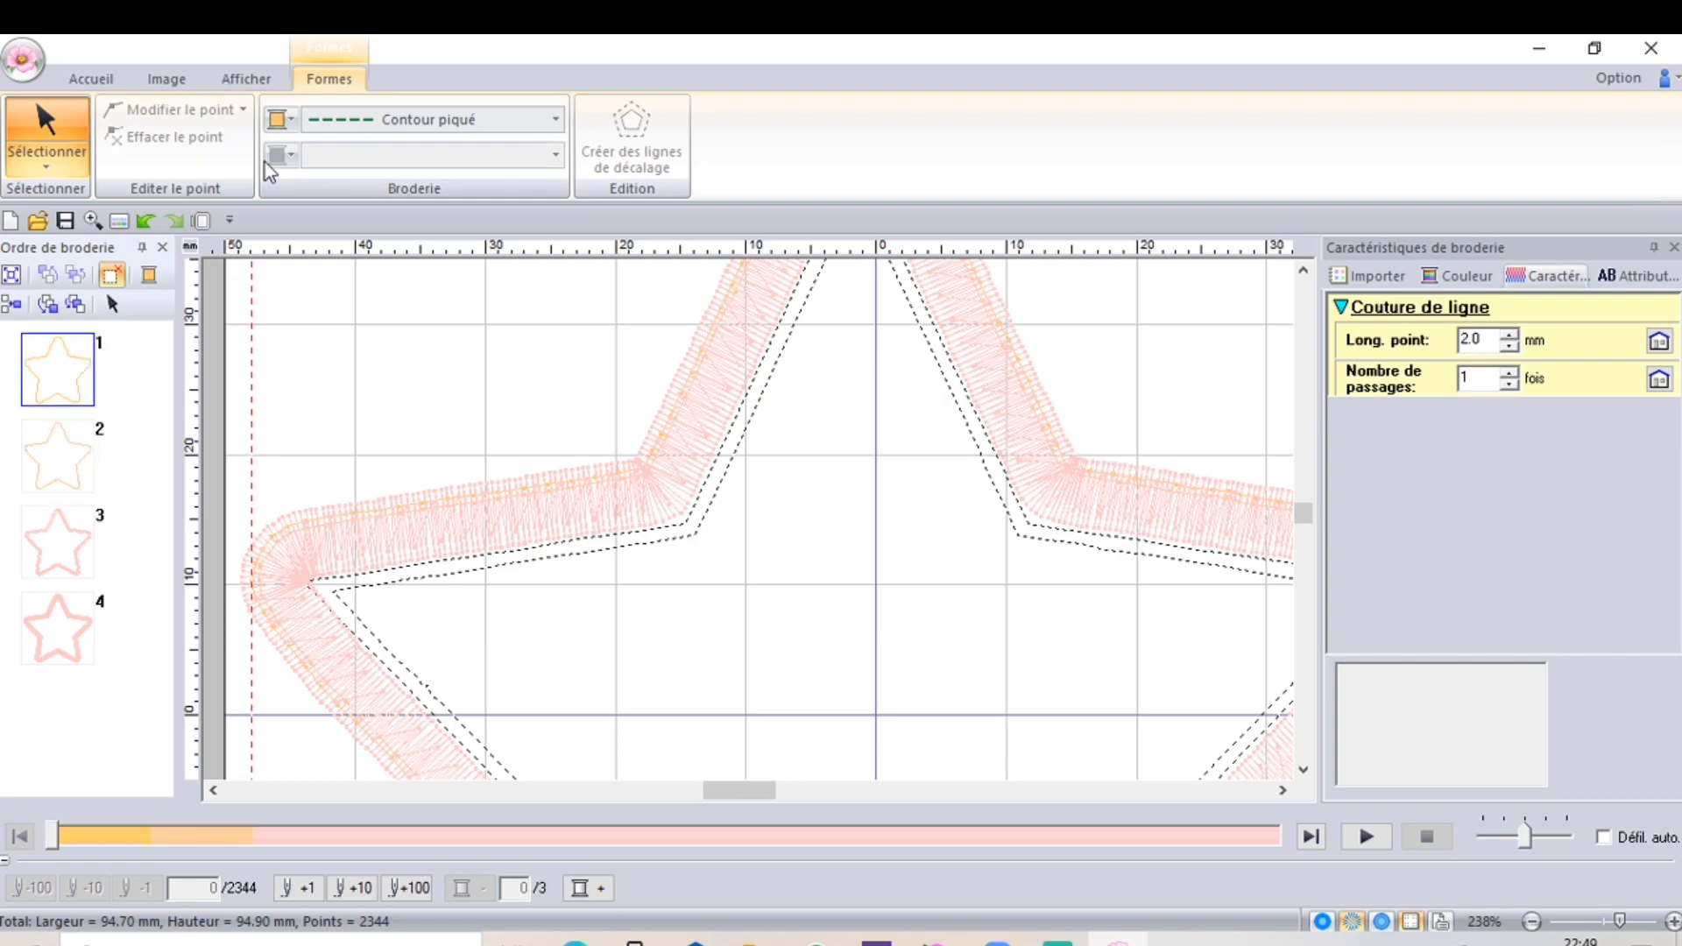
left_click(291, 122)
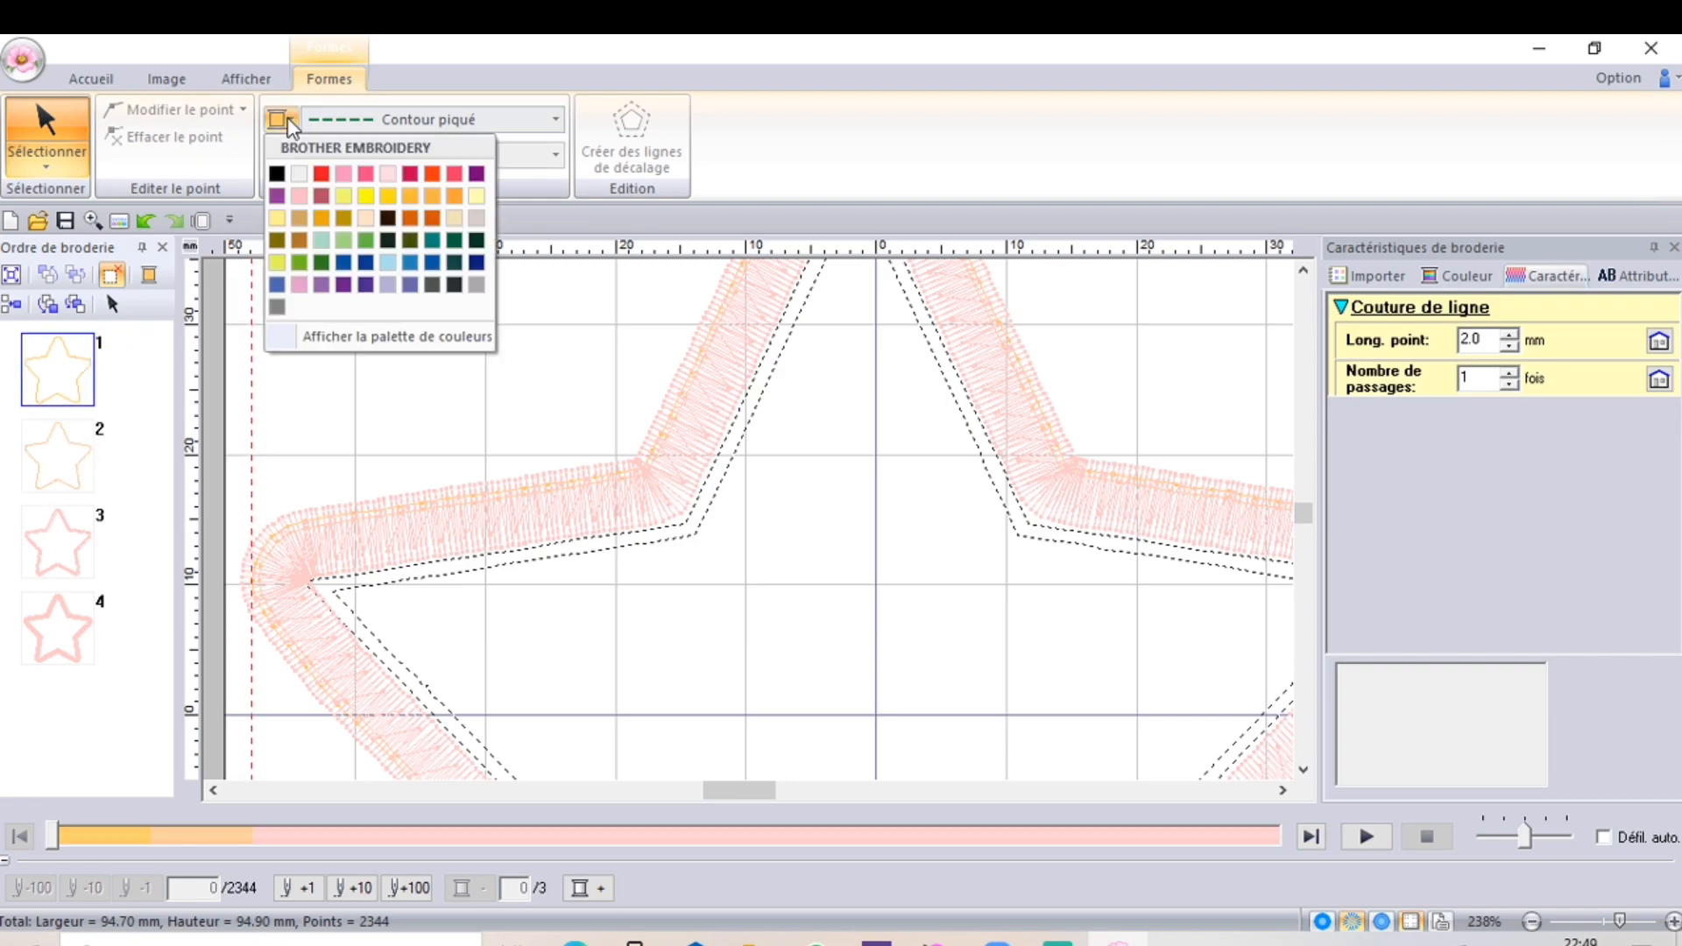
left_click(323, 175)
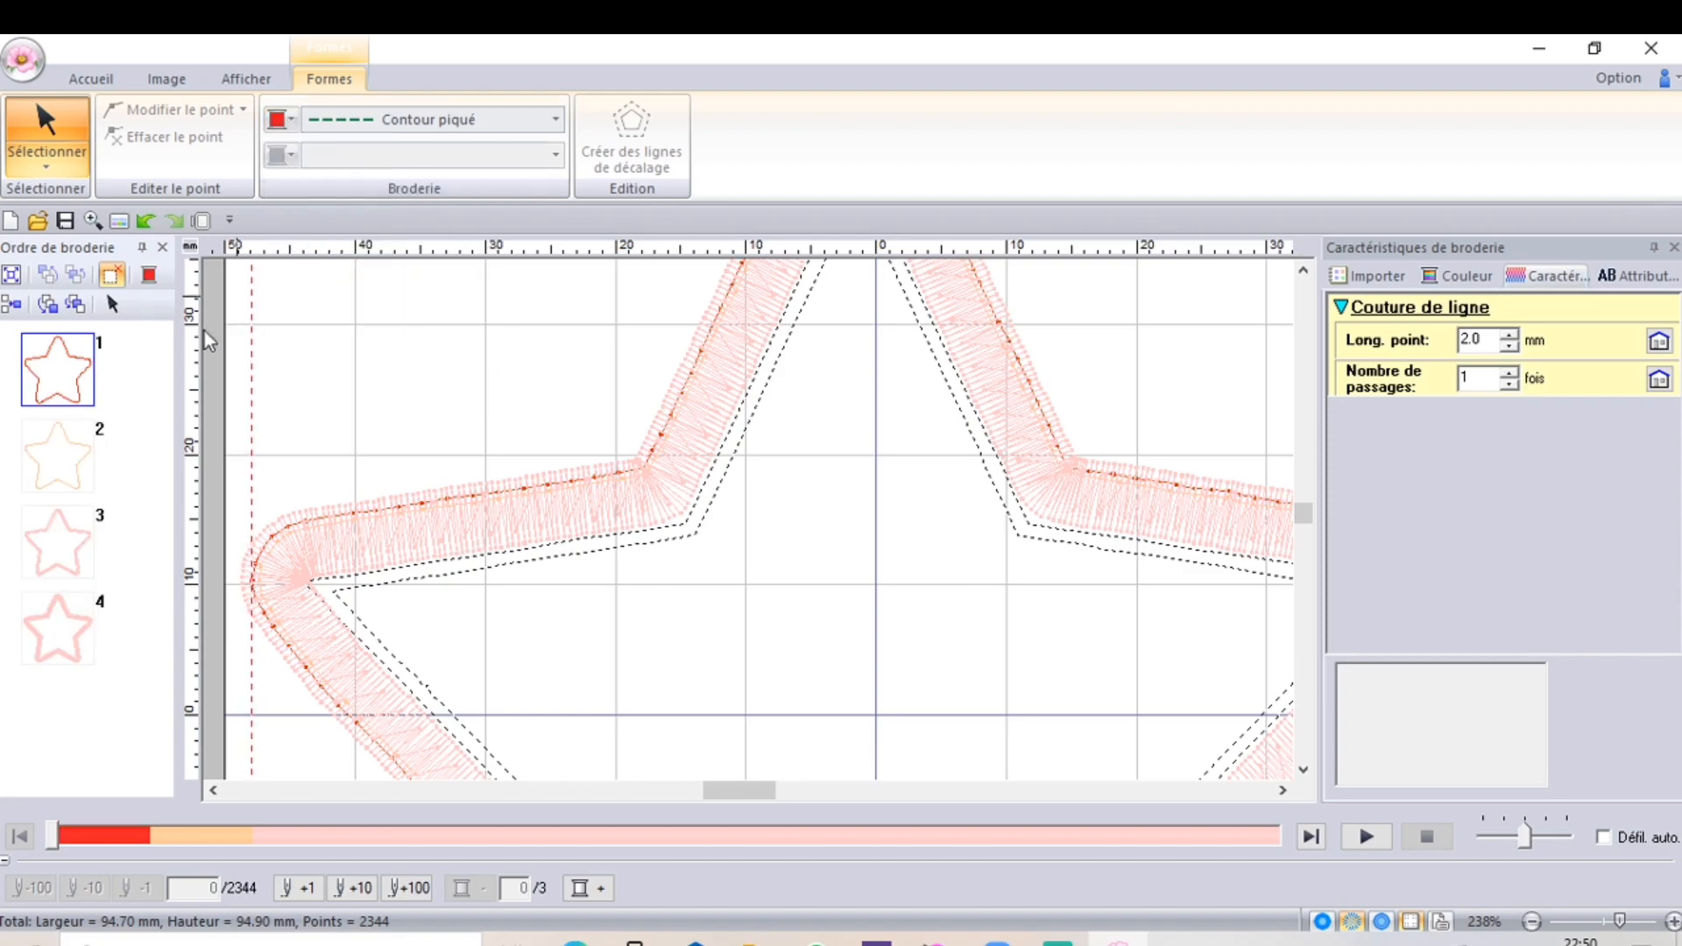
Change the thread colour of the second running-stitch star outline to dark green.
left_click(75, 446)
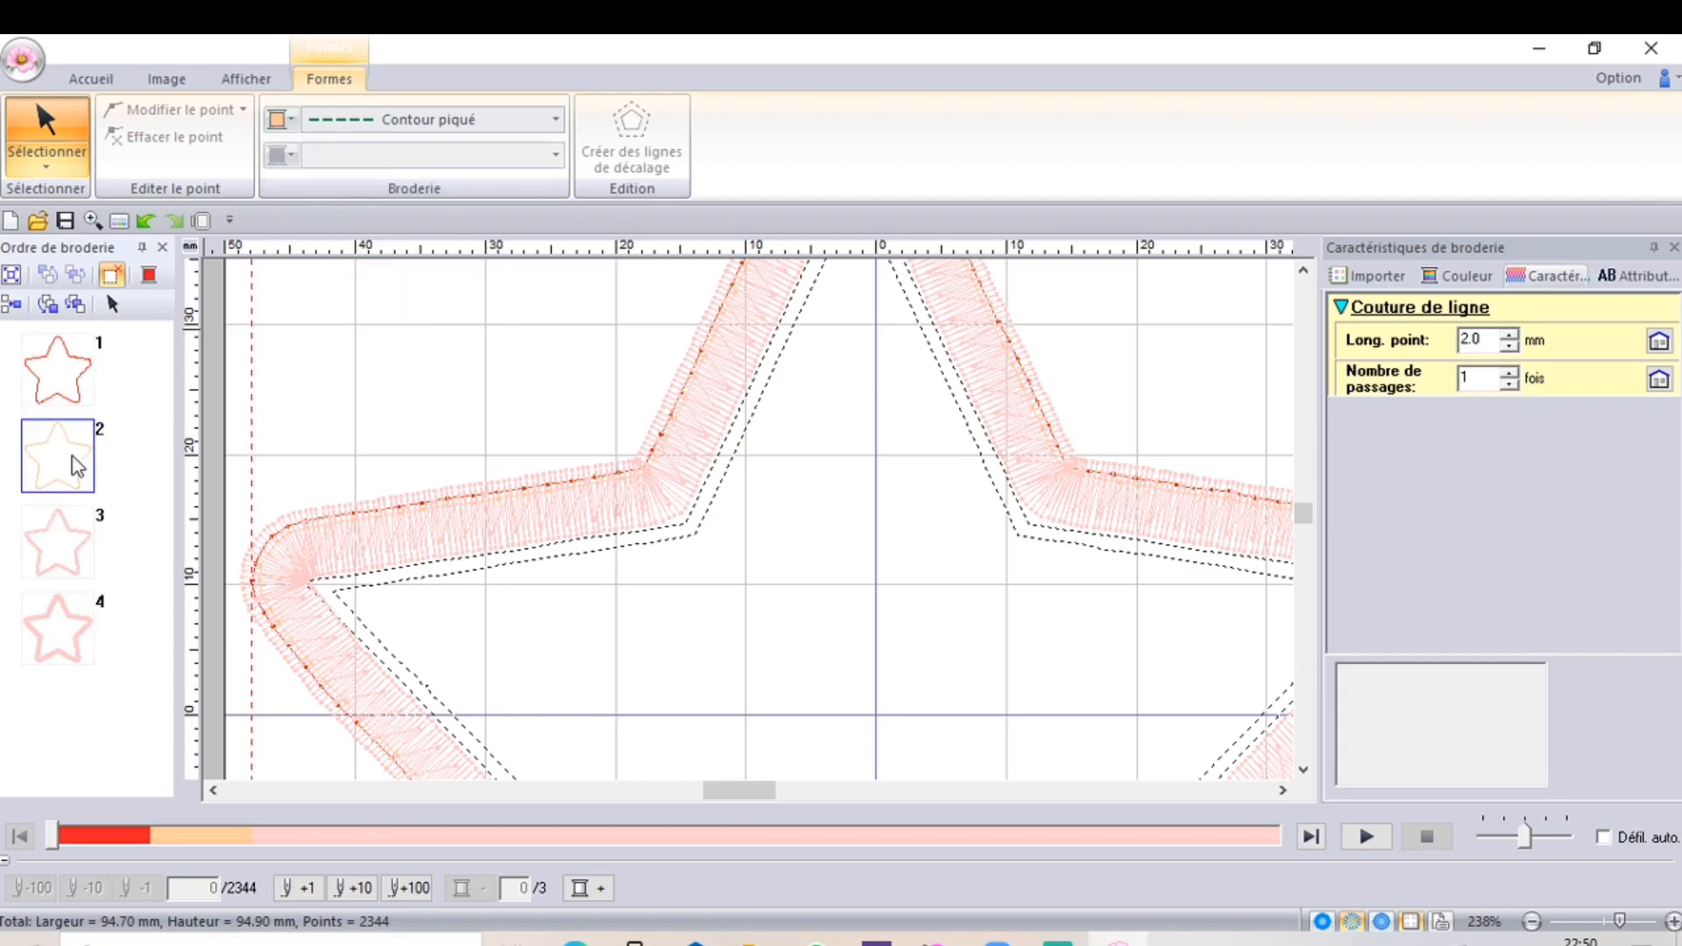
left_click(289, 121)
left_click(319, 261)
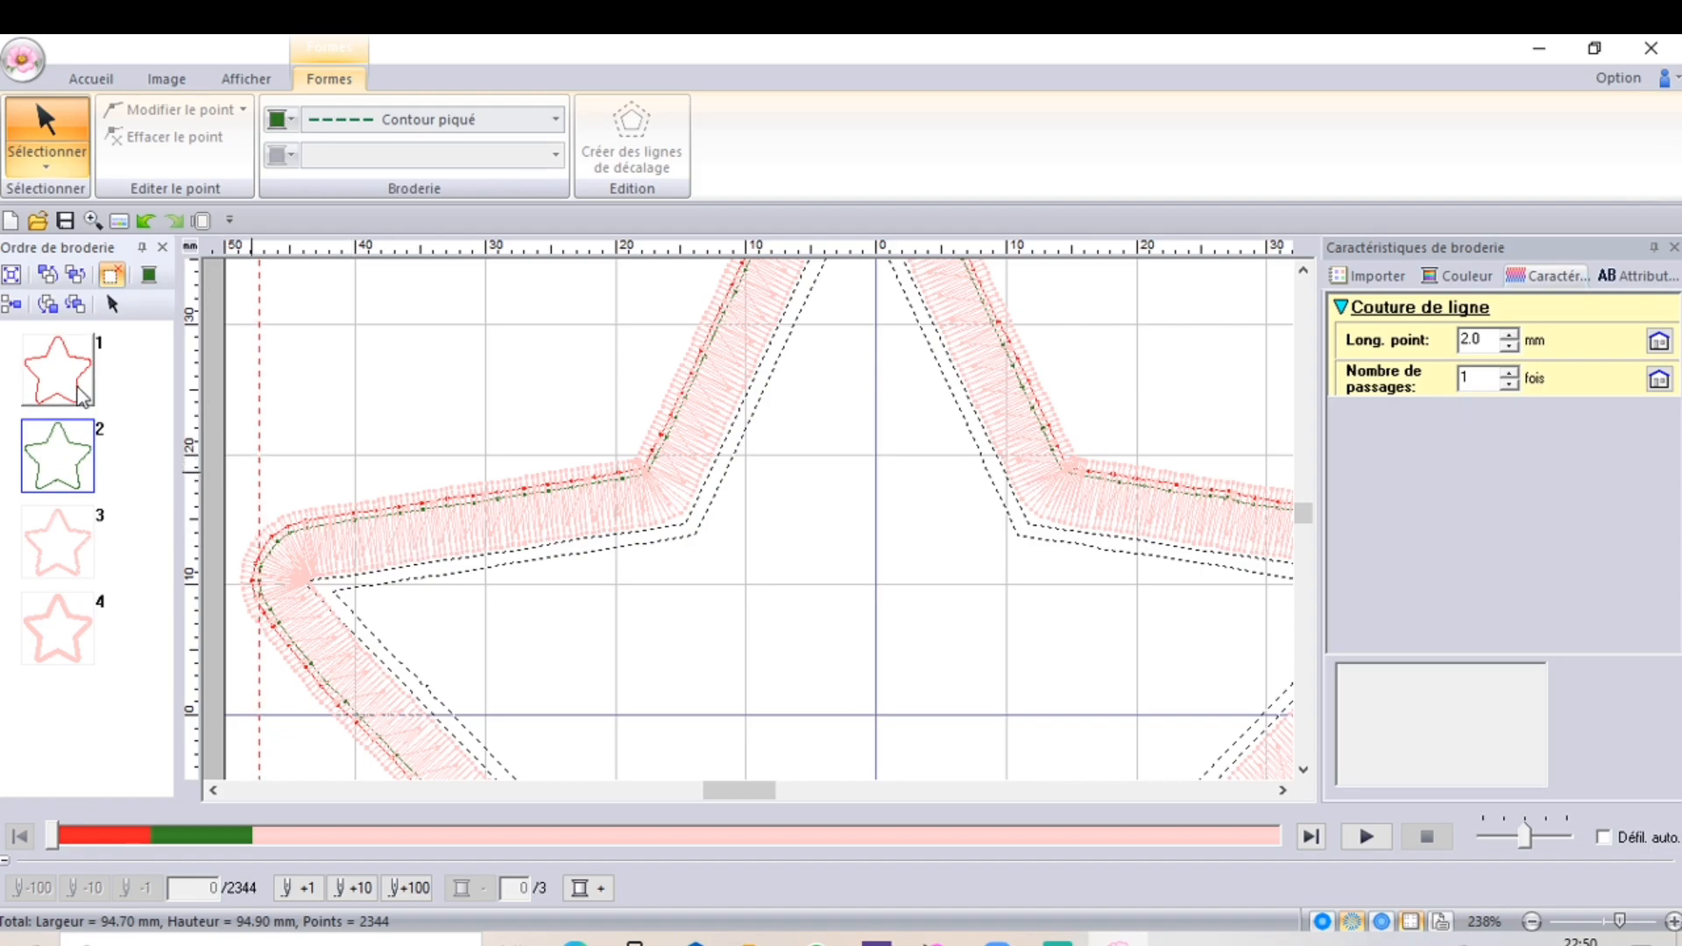
Create one inward (Vers l'intérieur) offset line from the red star outline, reducing the spacing and leaving the corners unrounded.
left_click(128, 423)
left_click(83, 393)
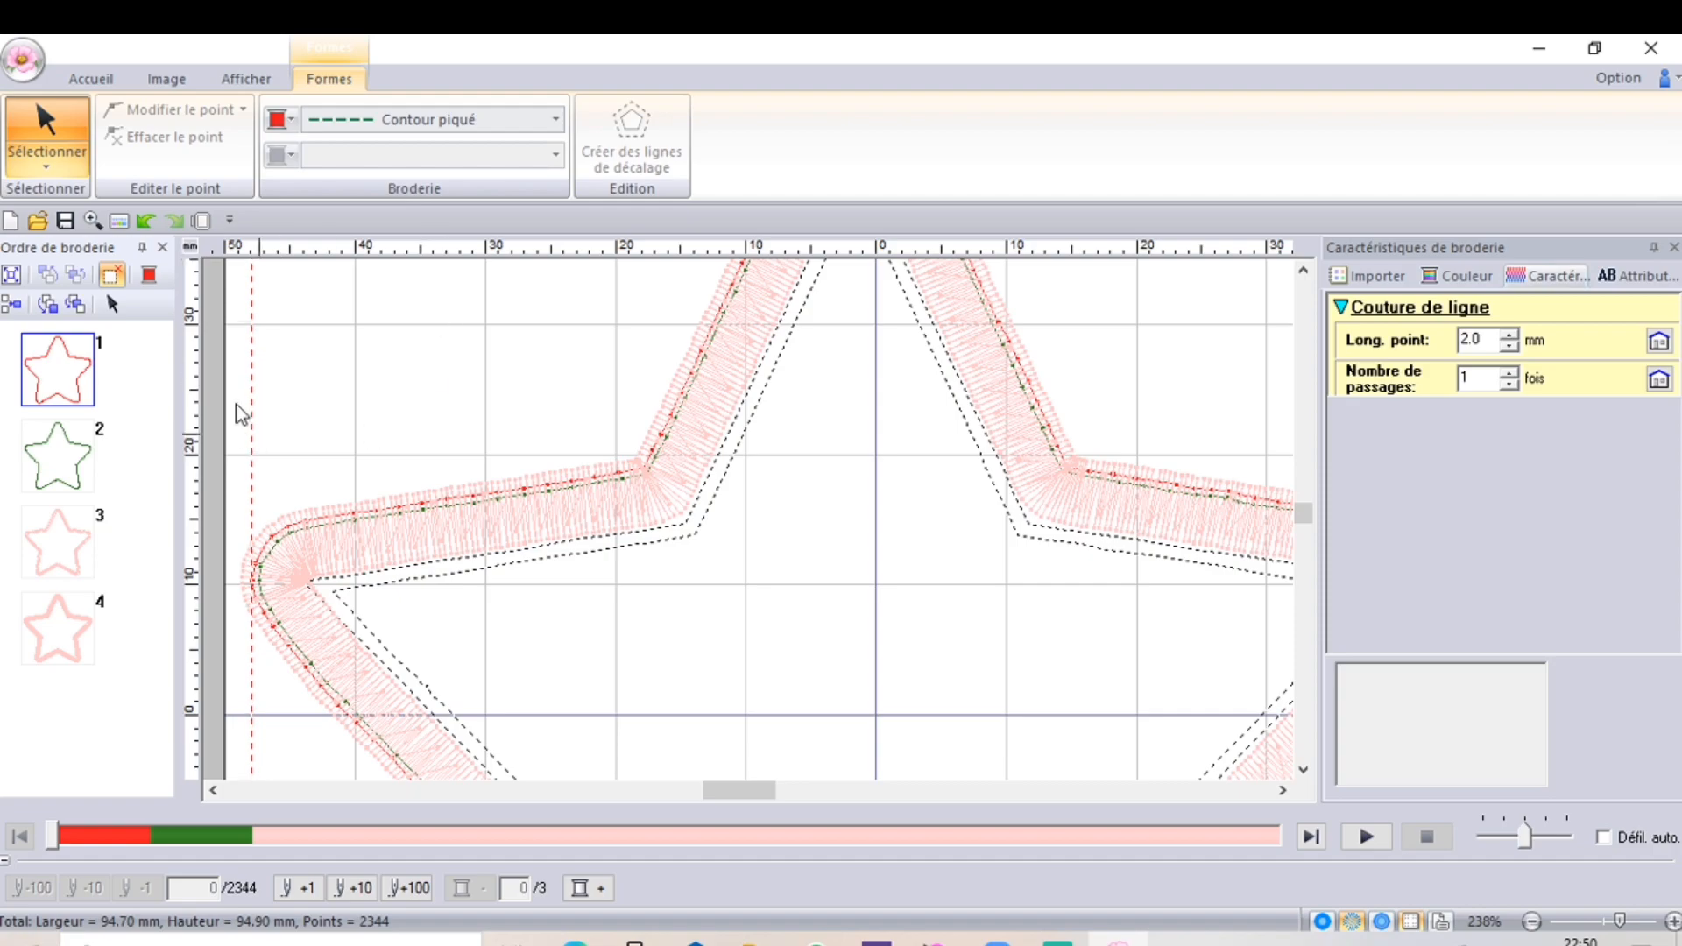
right_click(78, 374)
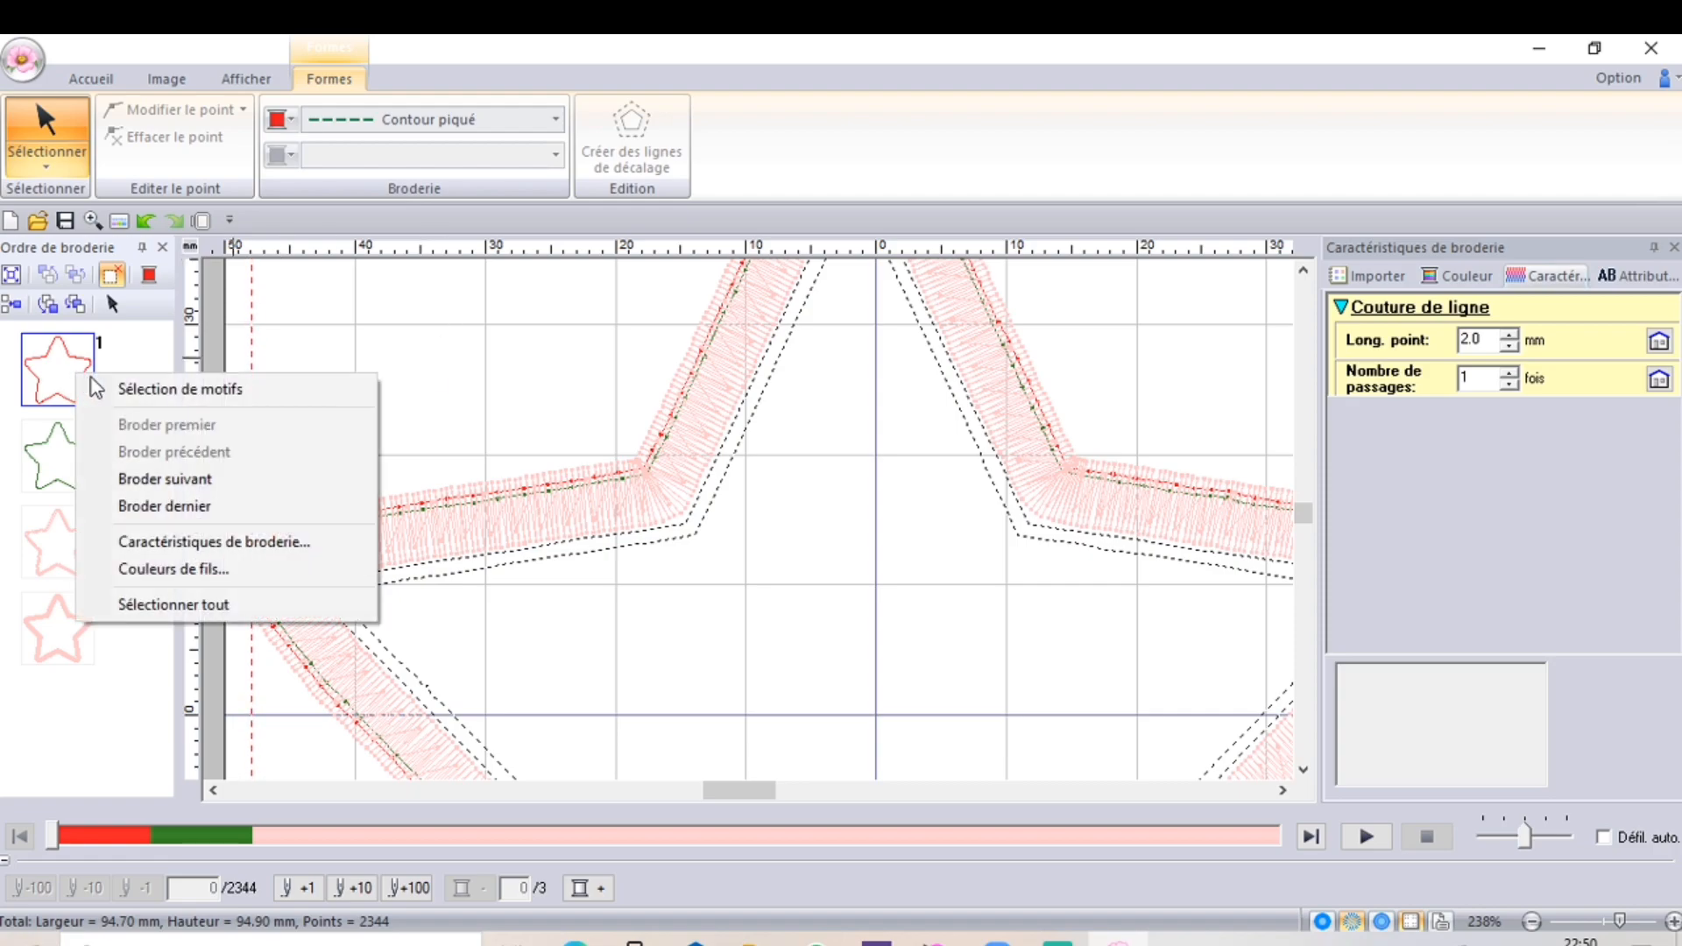
left_click(136, 390)
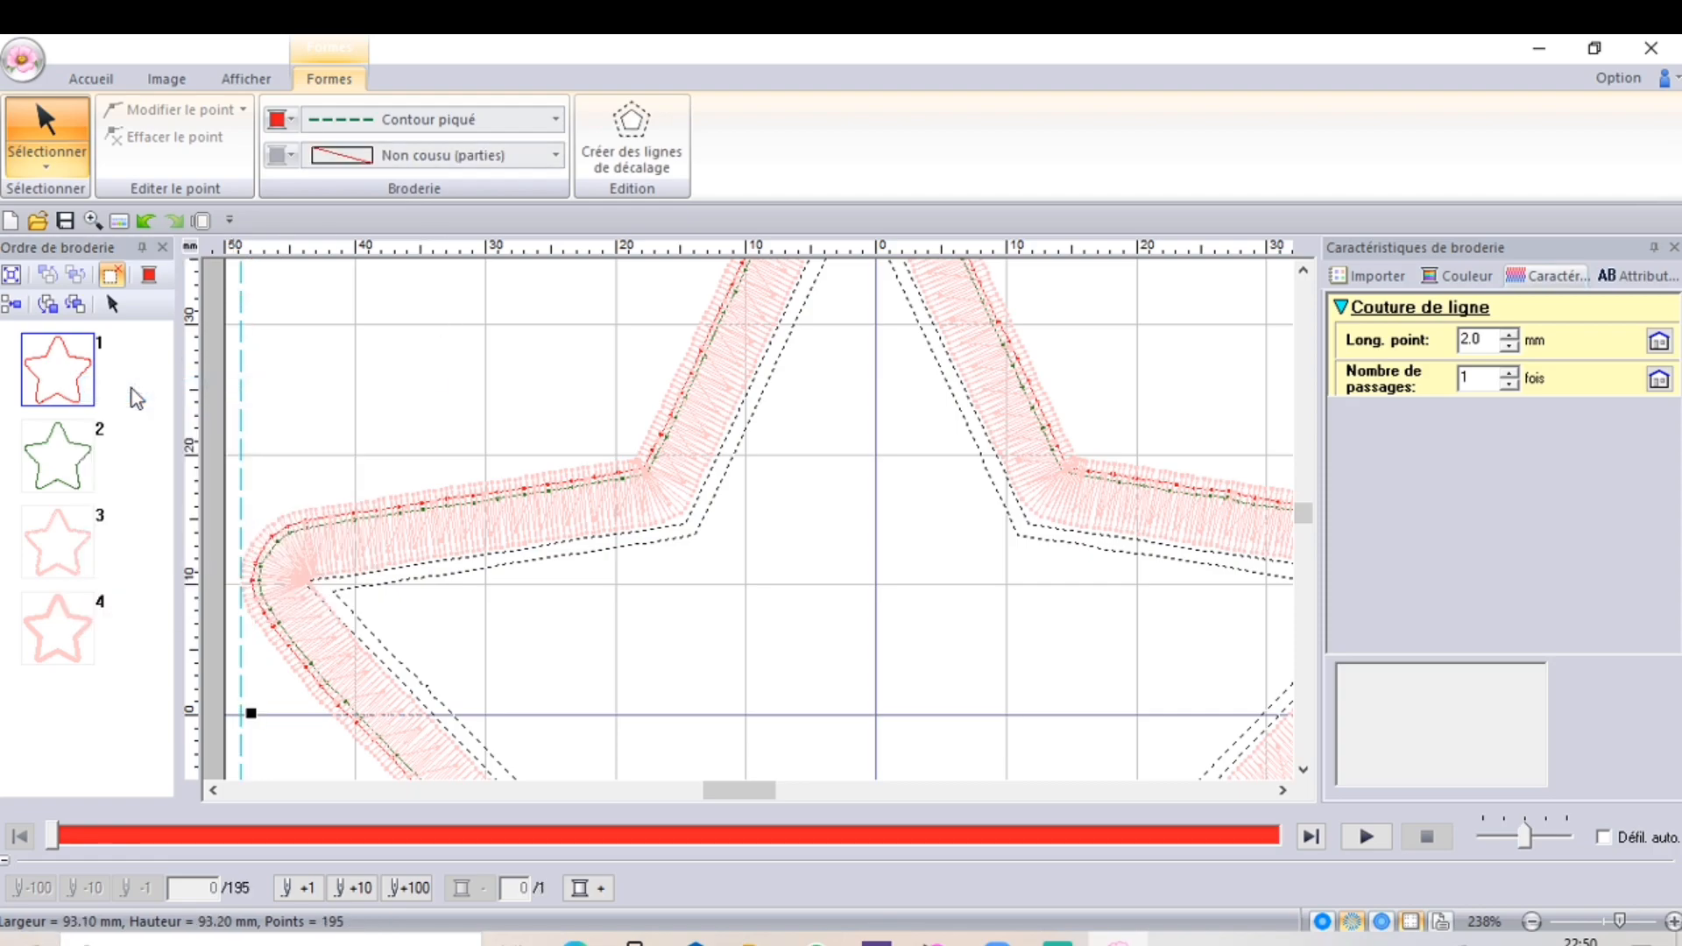
left_click(641, 162)
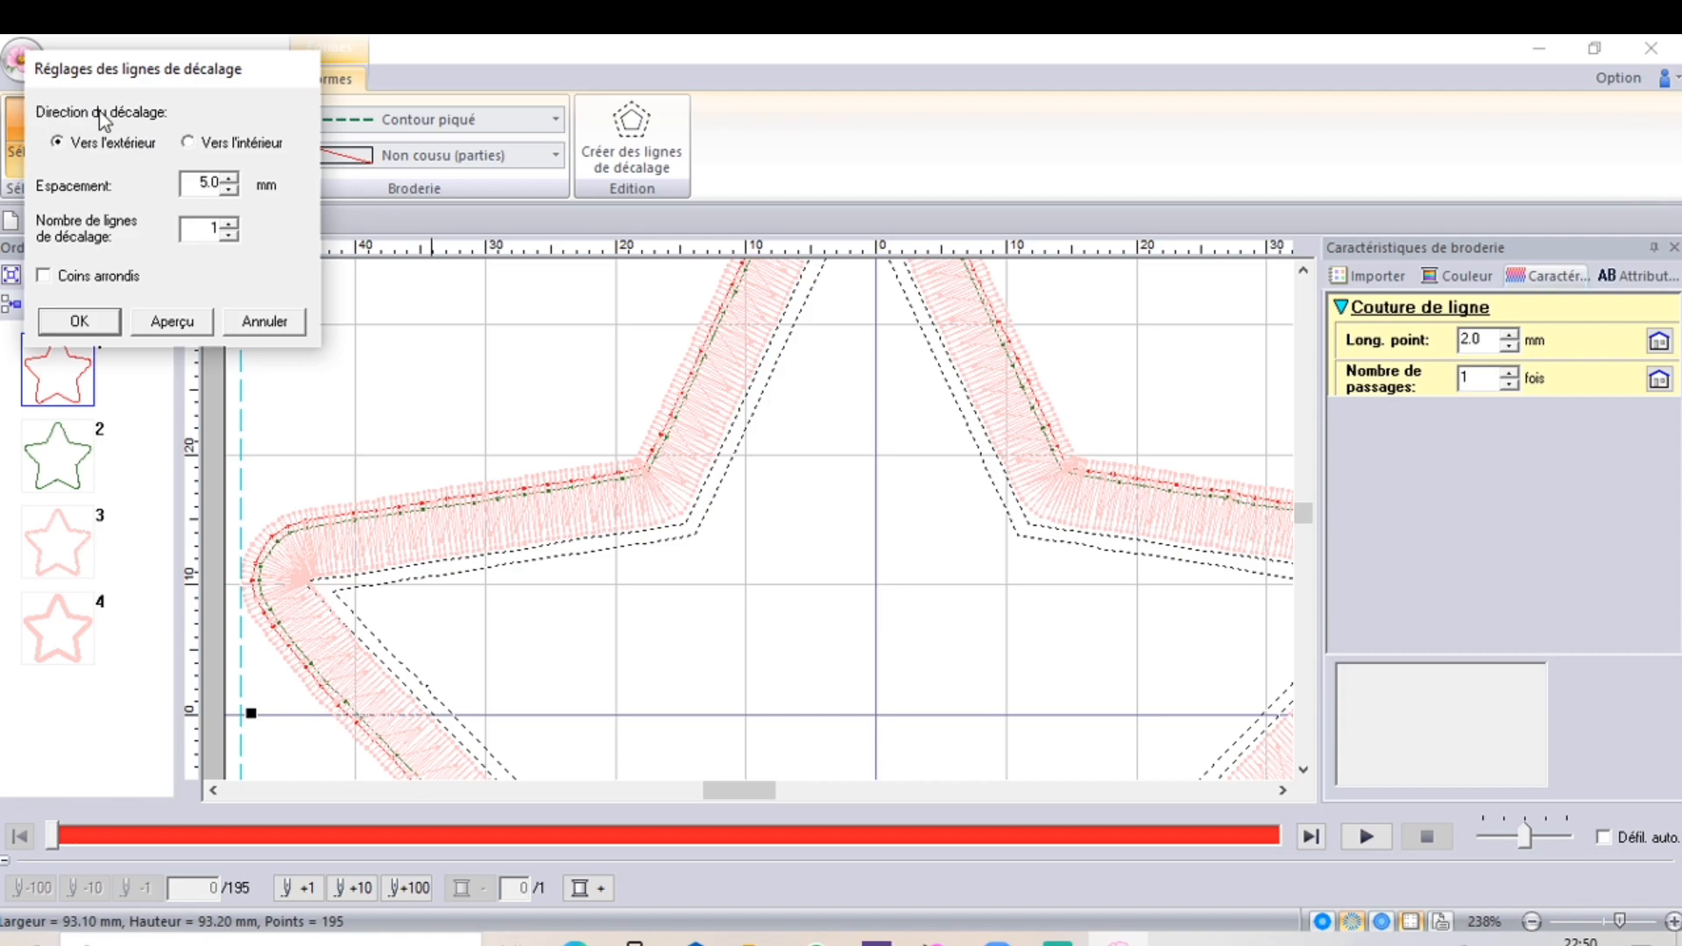
left_click(191, 143)
left_click(230, 194)
left_click(231, 193)
left_click(230, 179)
left_click(80, 324)
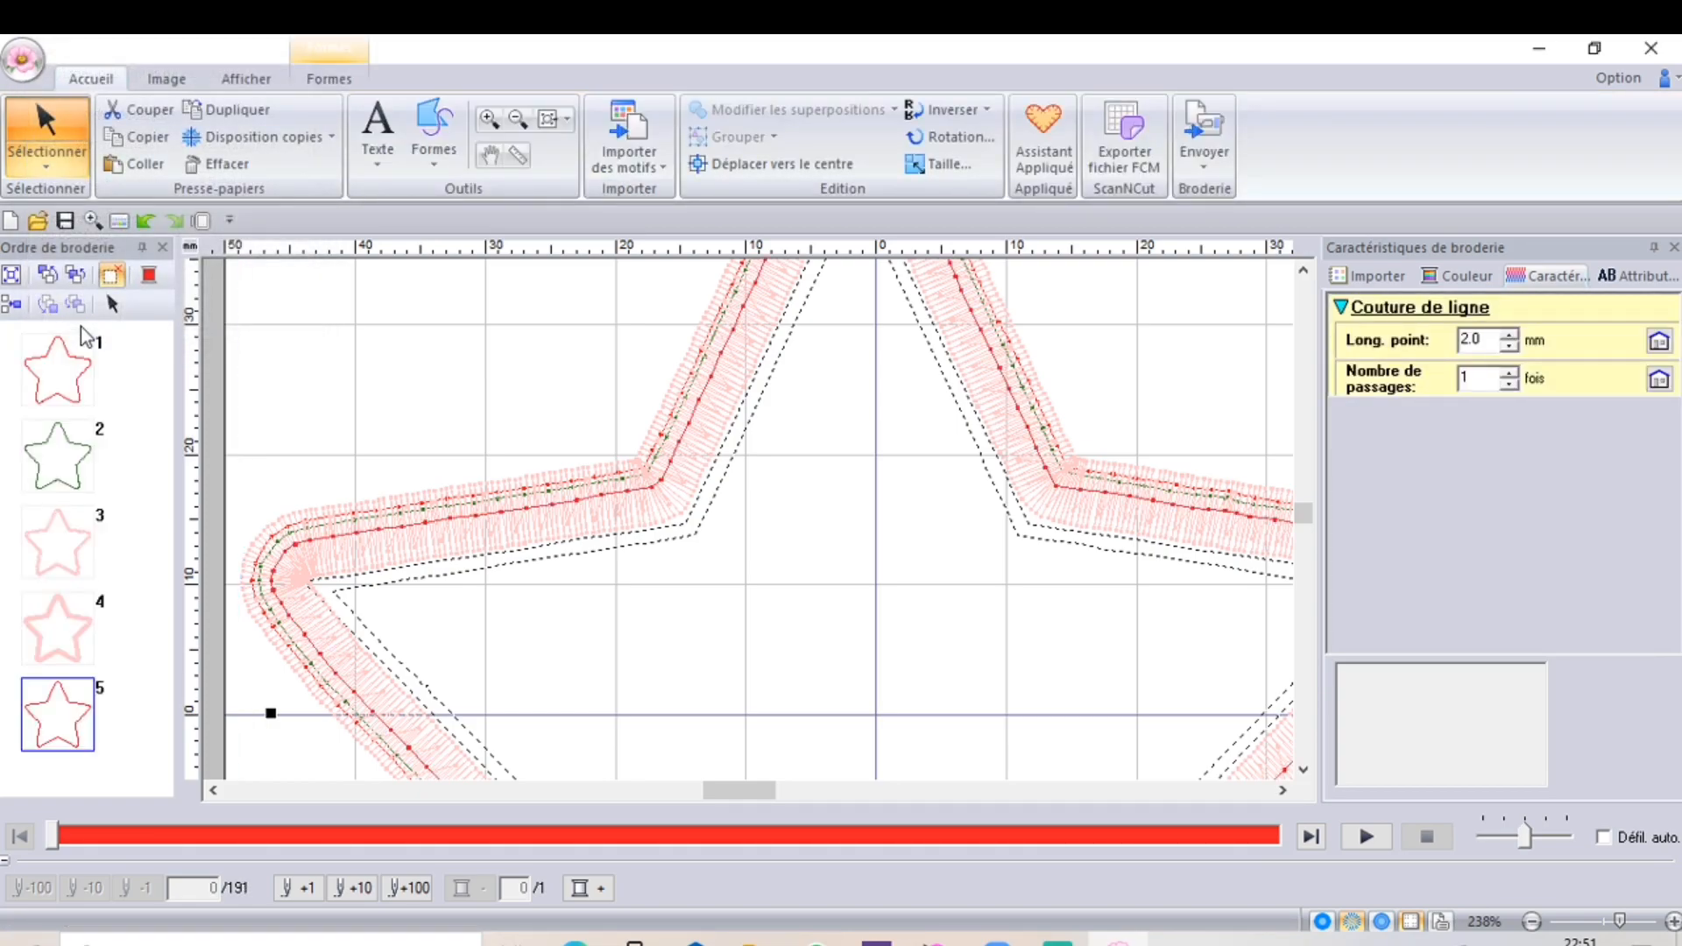
Set the original outer red outline to Non cousu (tracé) and move the new inner red line to first in the sewing order.
left_click(77, 390)
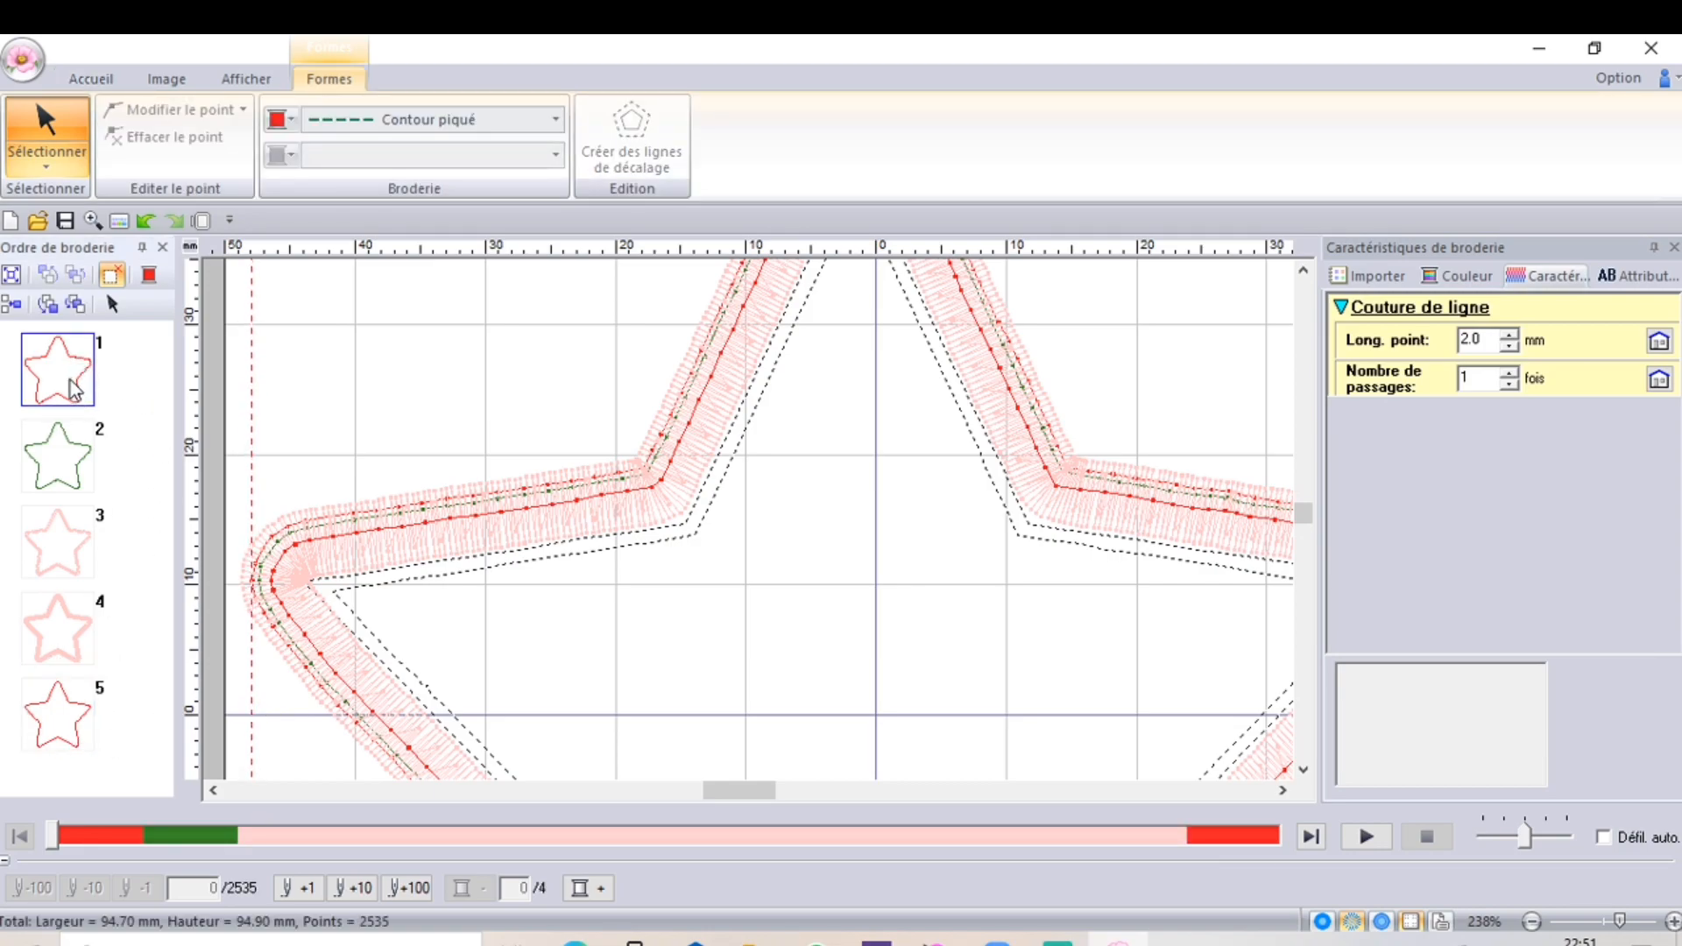
left_click(556, 124)
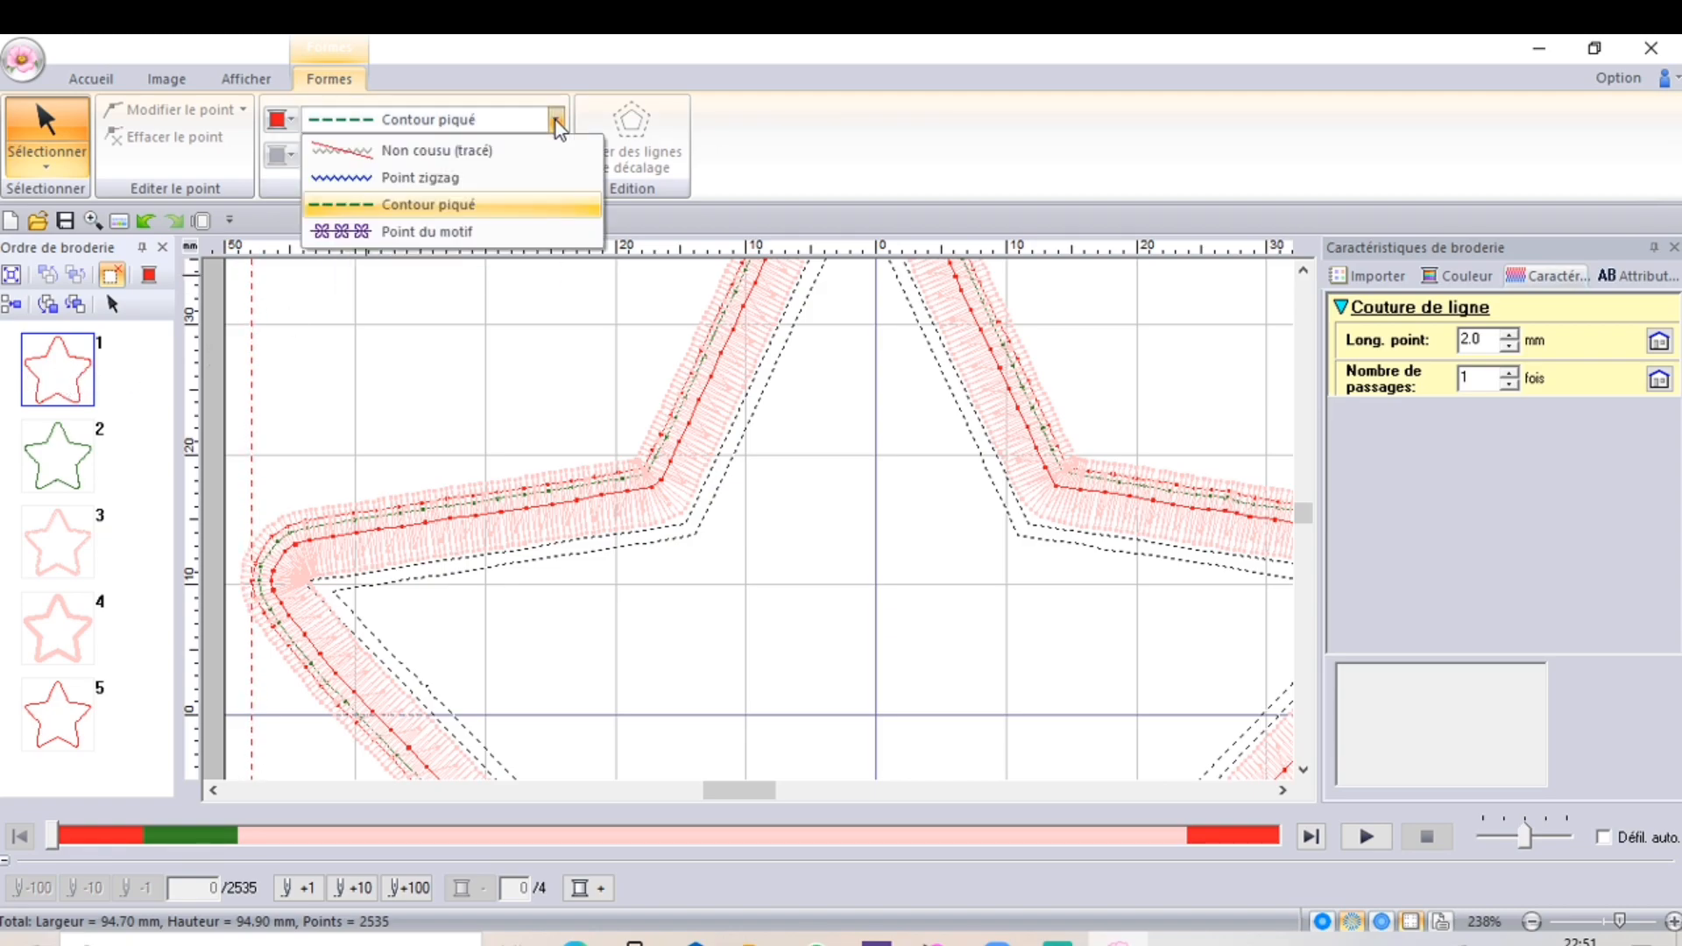
left_click(429, 155)
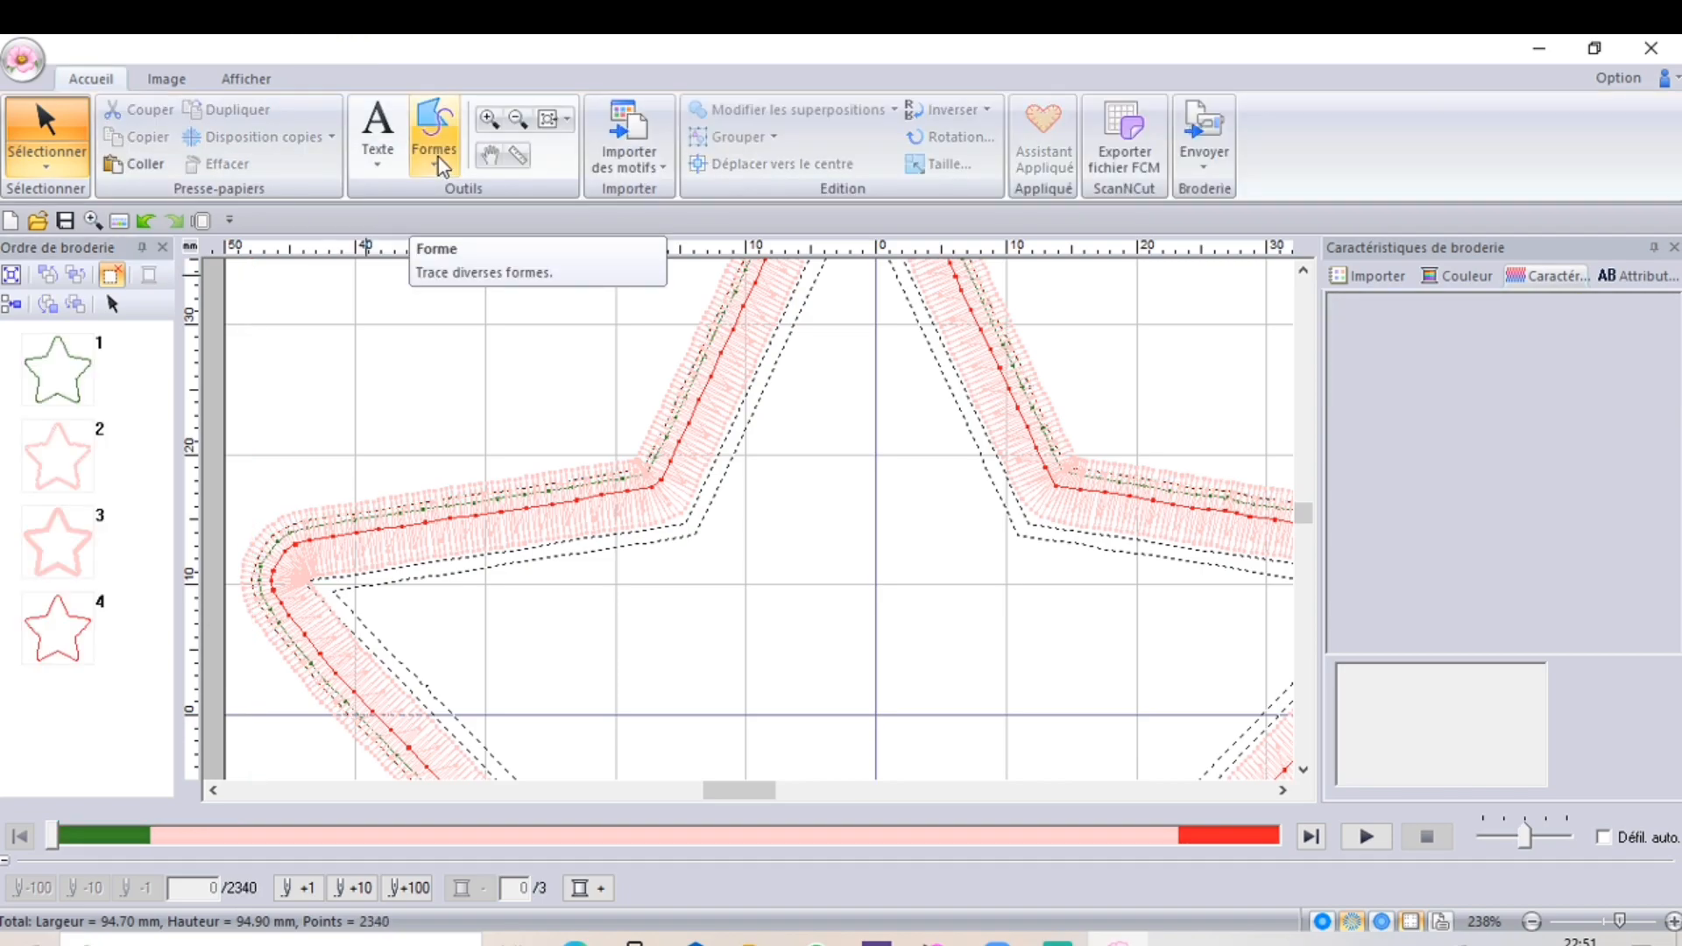
left_click(82, 628)
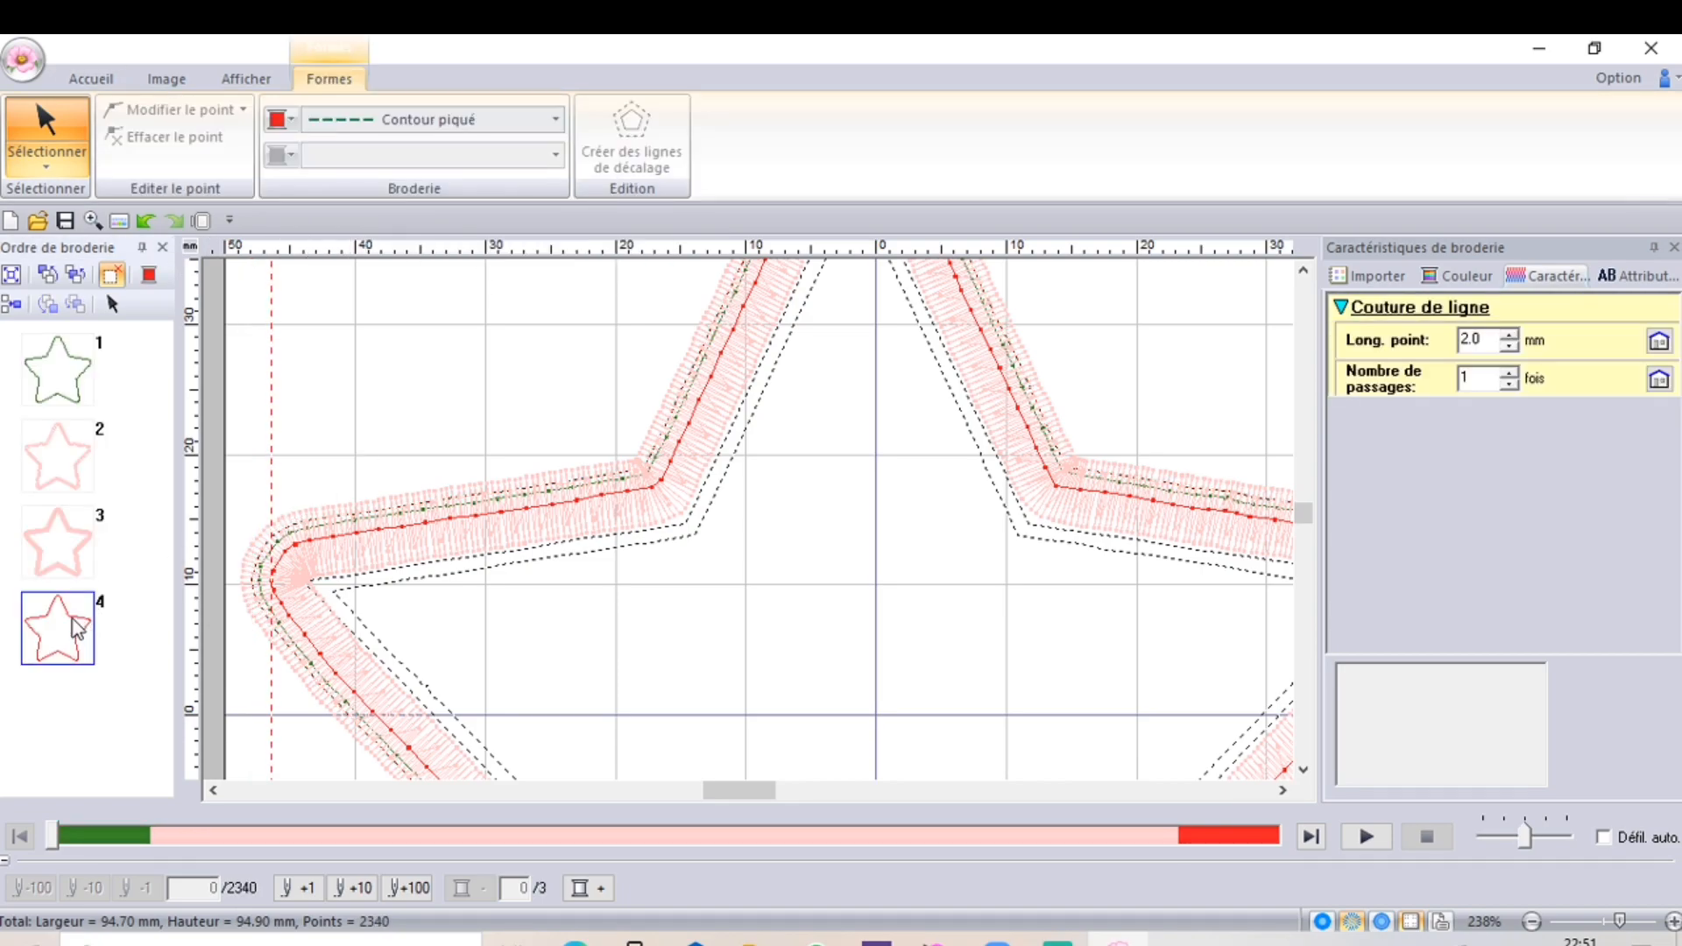
left_click_drag(77, 627, 143, 345)
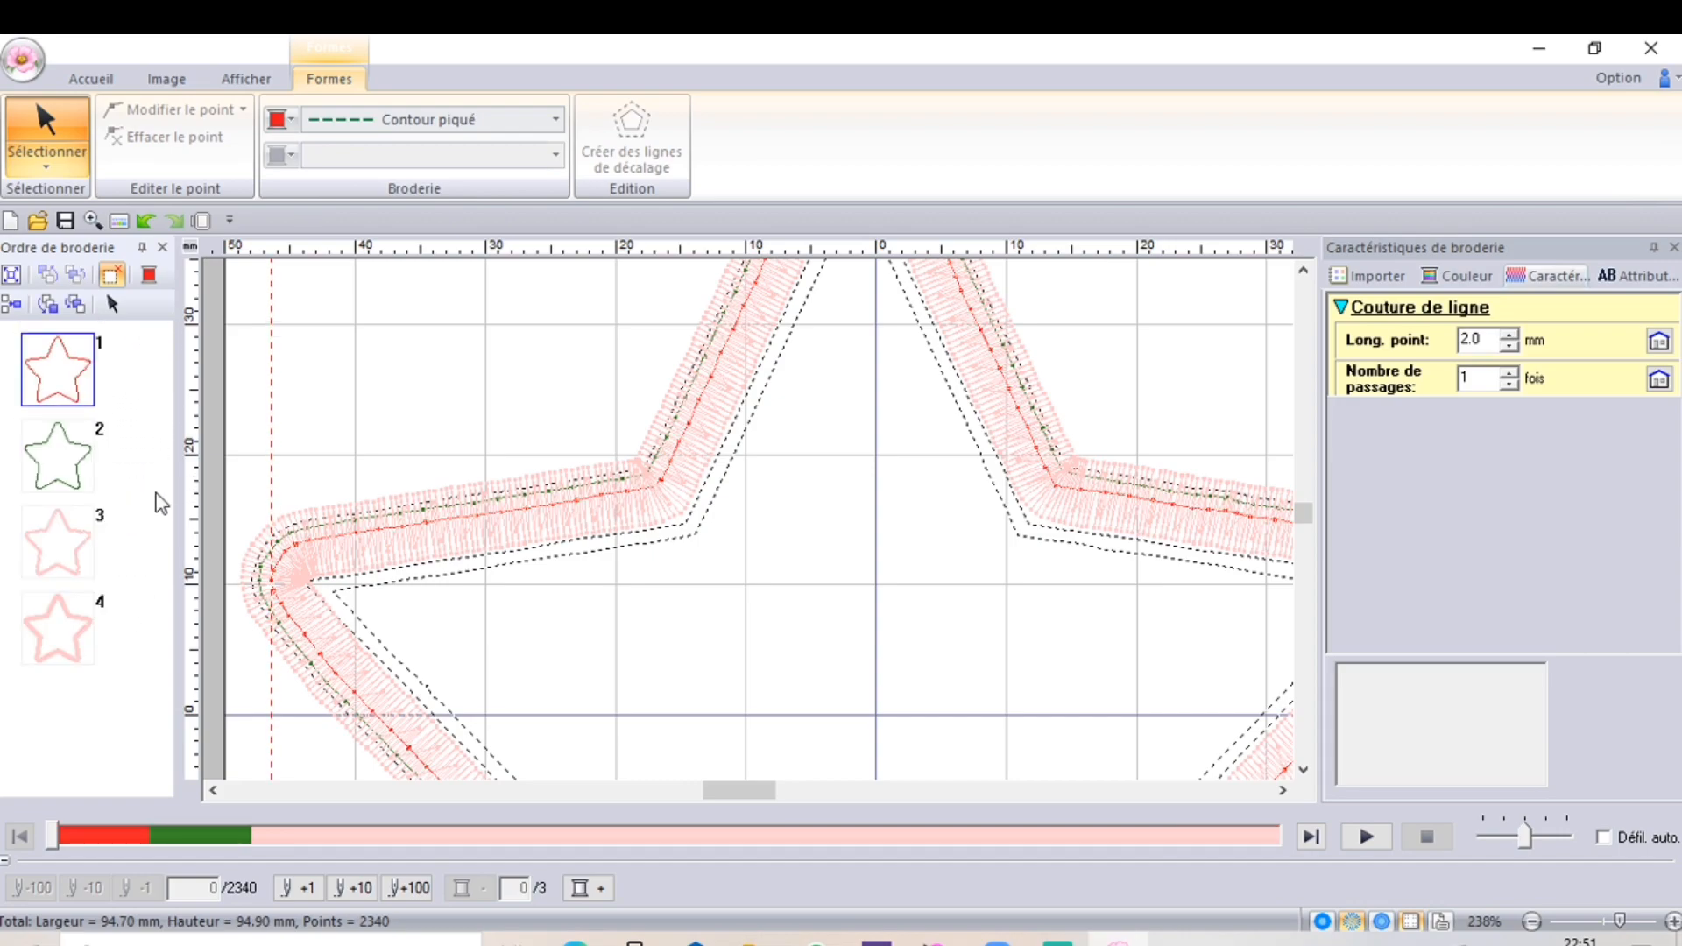
Create one inward (Vers l'intérieur) offset line from the dark green star outline with a reduced spacing and unrounded corners.
left_click(52, 477)
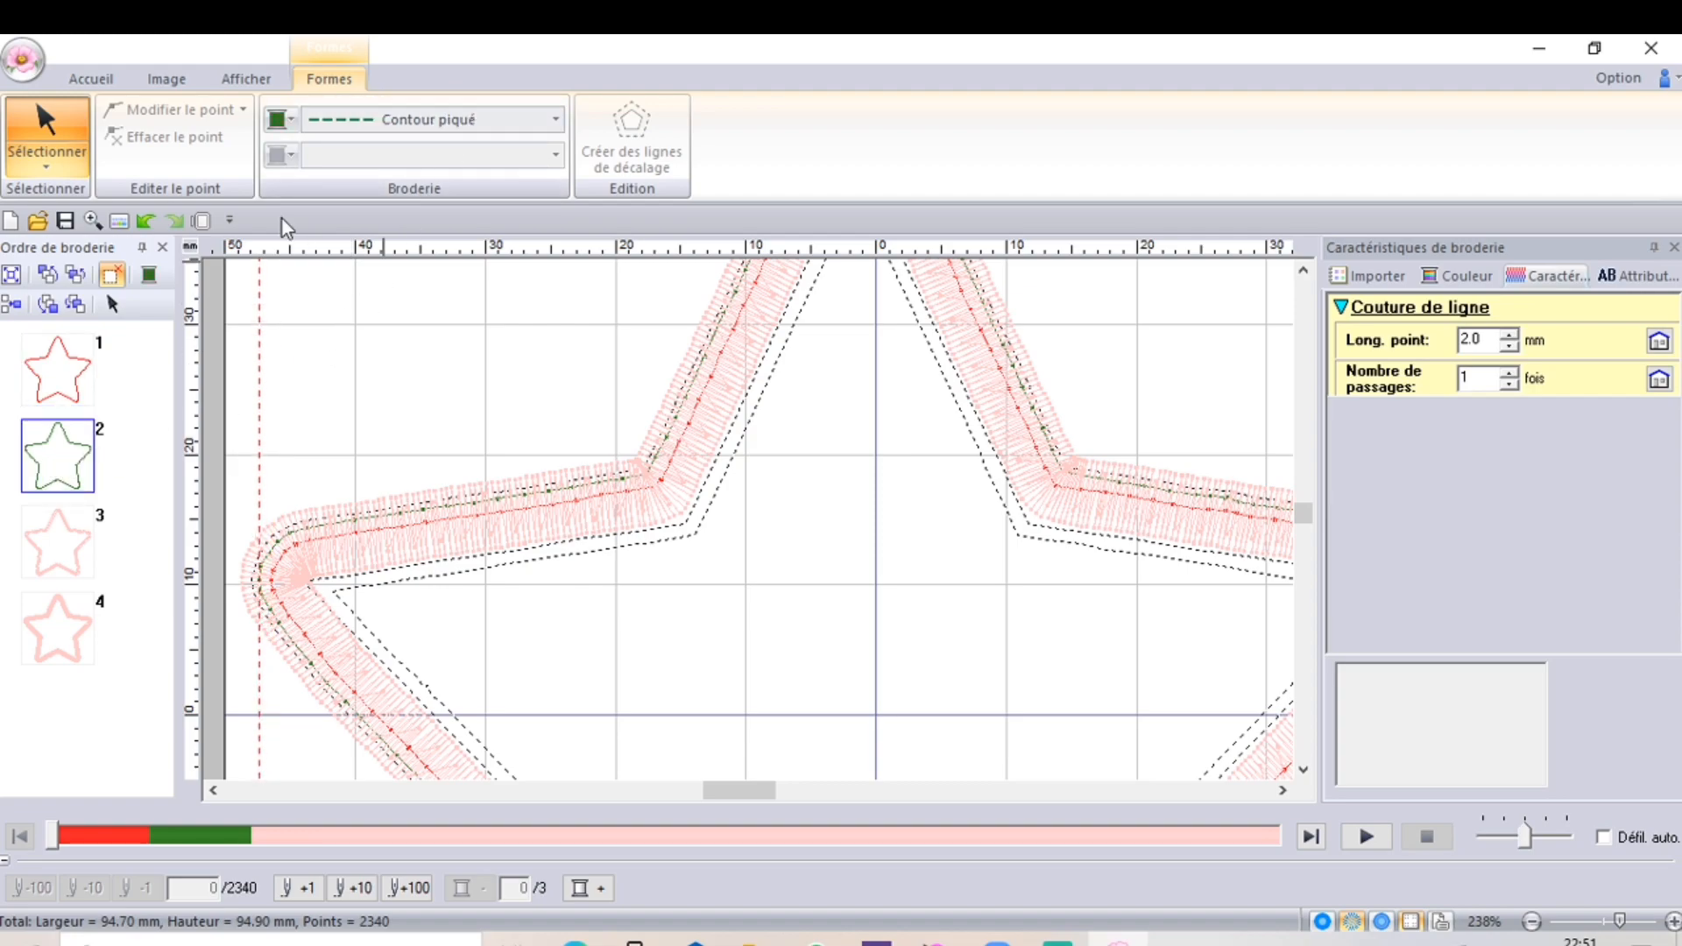
right_click(81, 457)
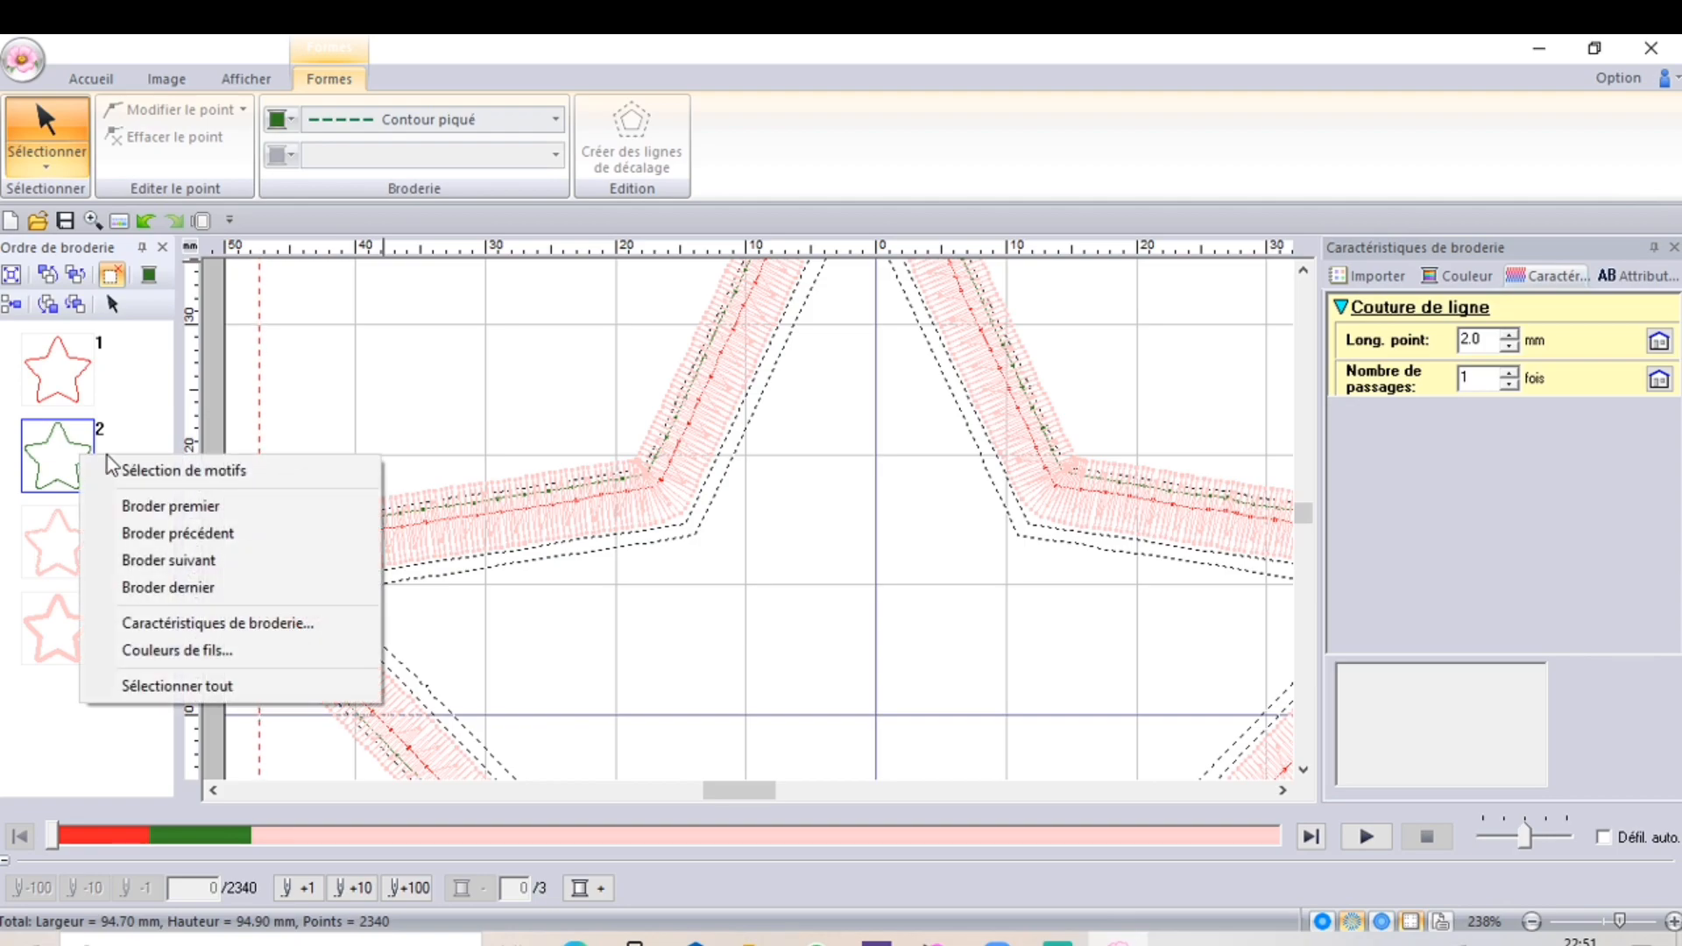
left_click(161, 471)
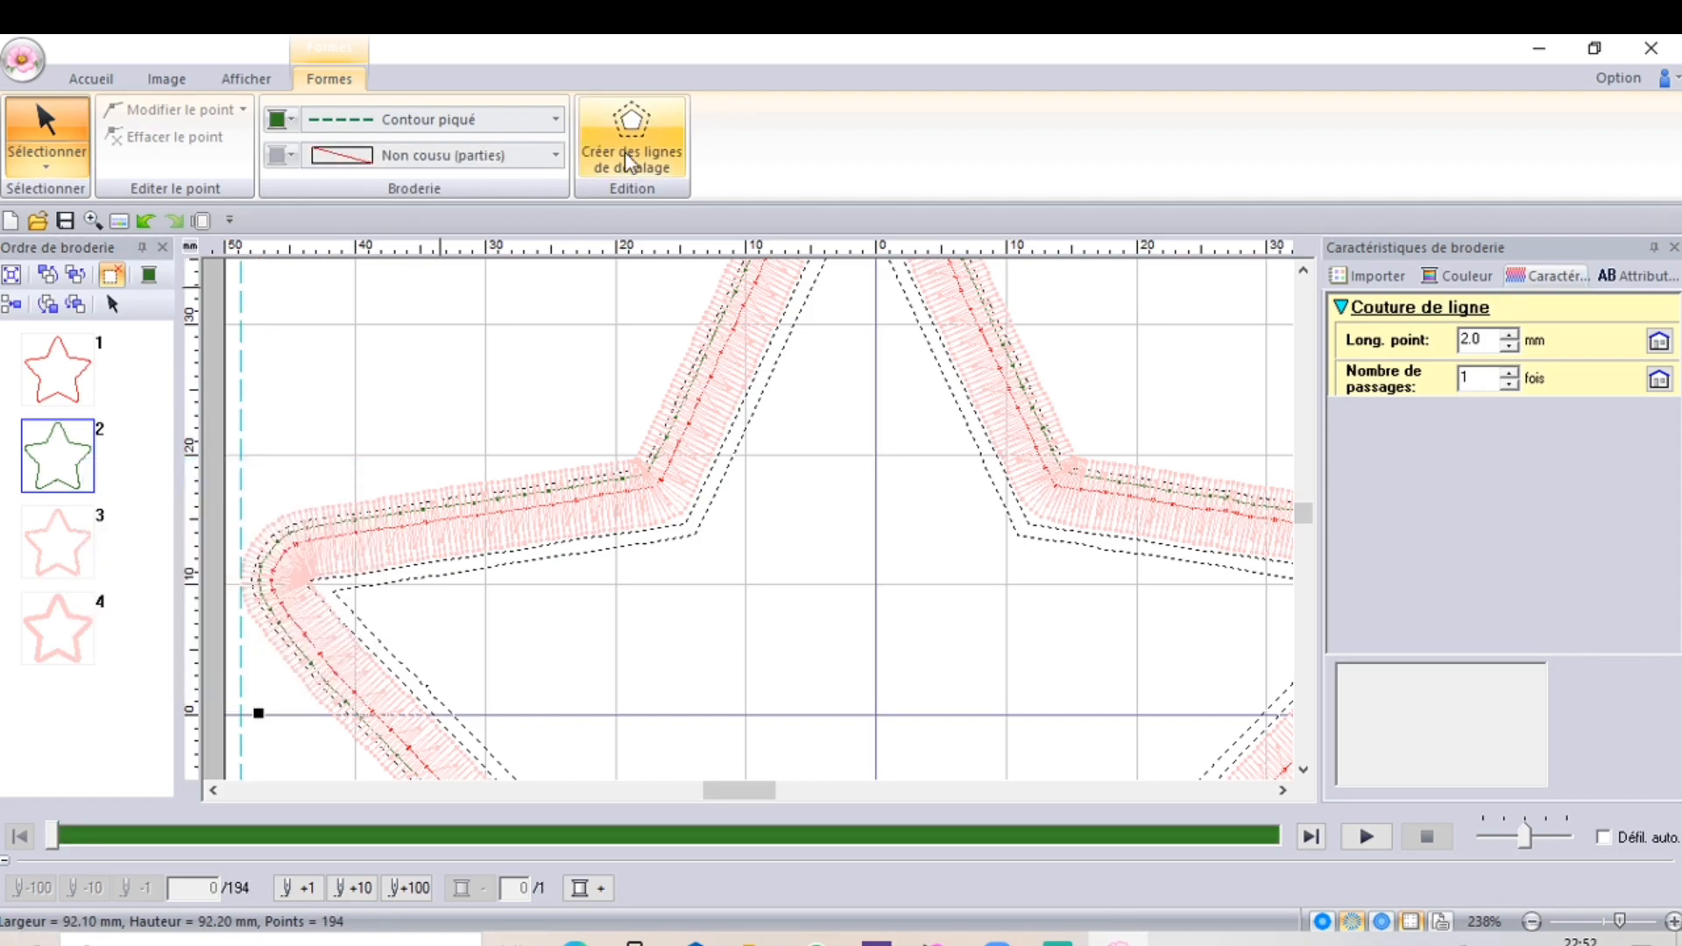
left_click(632, 158)
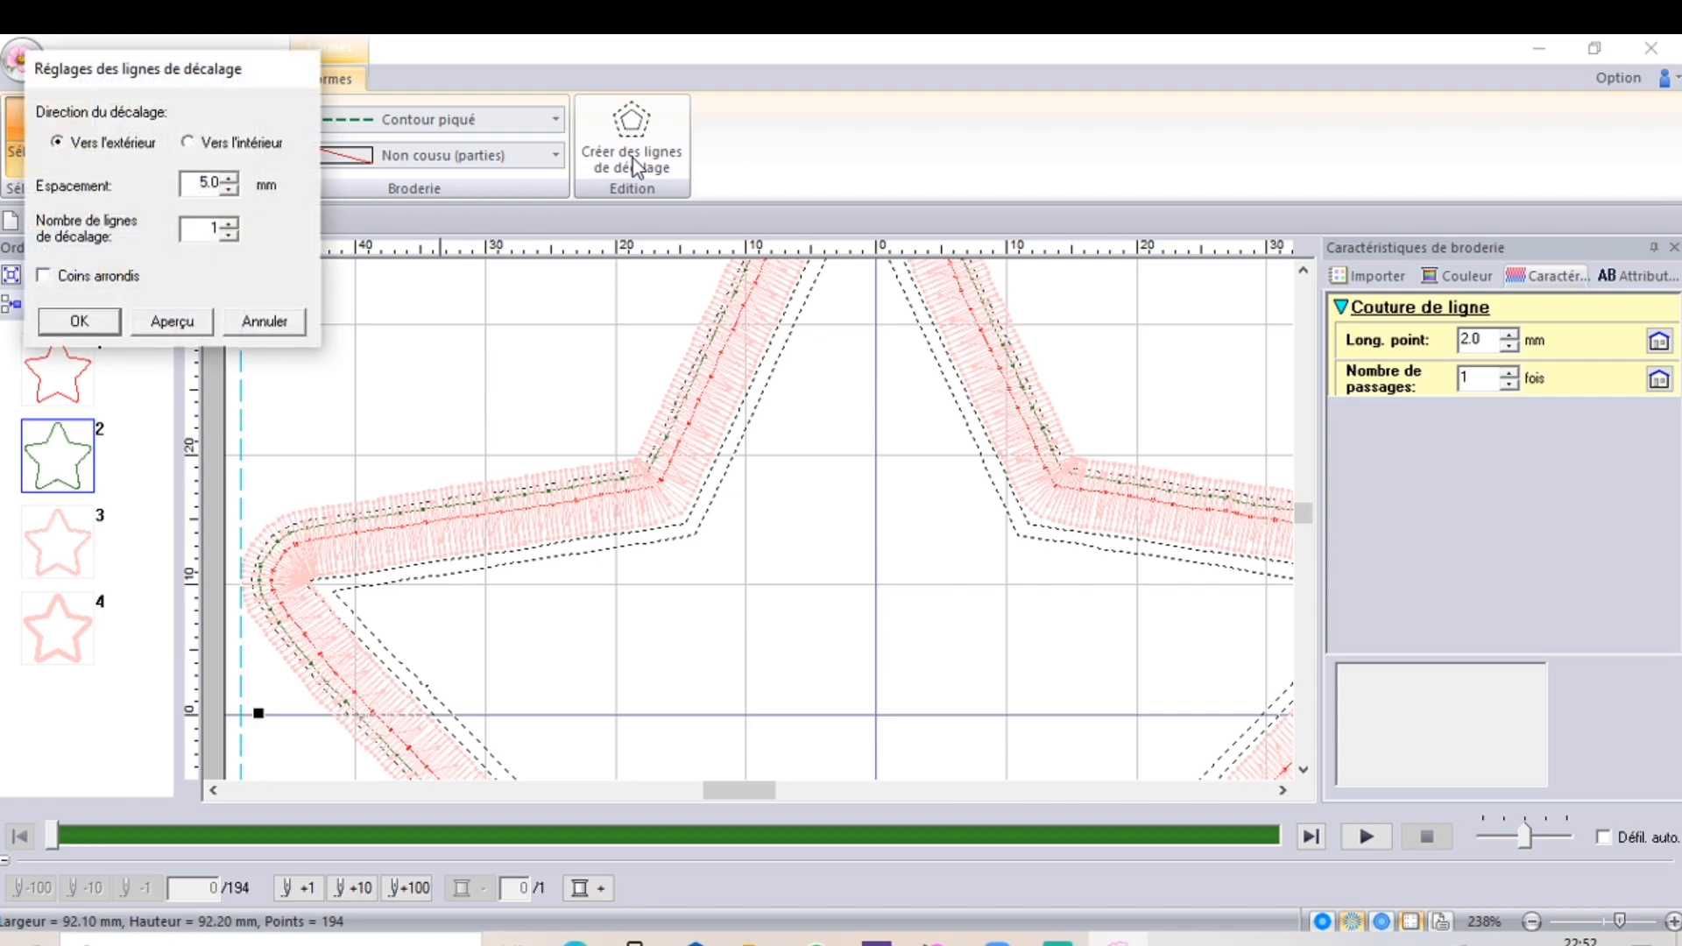
left_click(187, 143)
left_click(212, 182)
key("BackSpace")
key("BackSpace")
type("5")
left_click(102, 331)
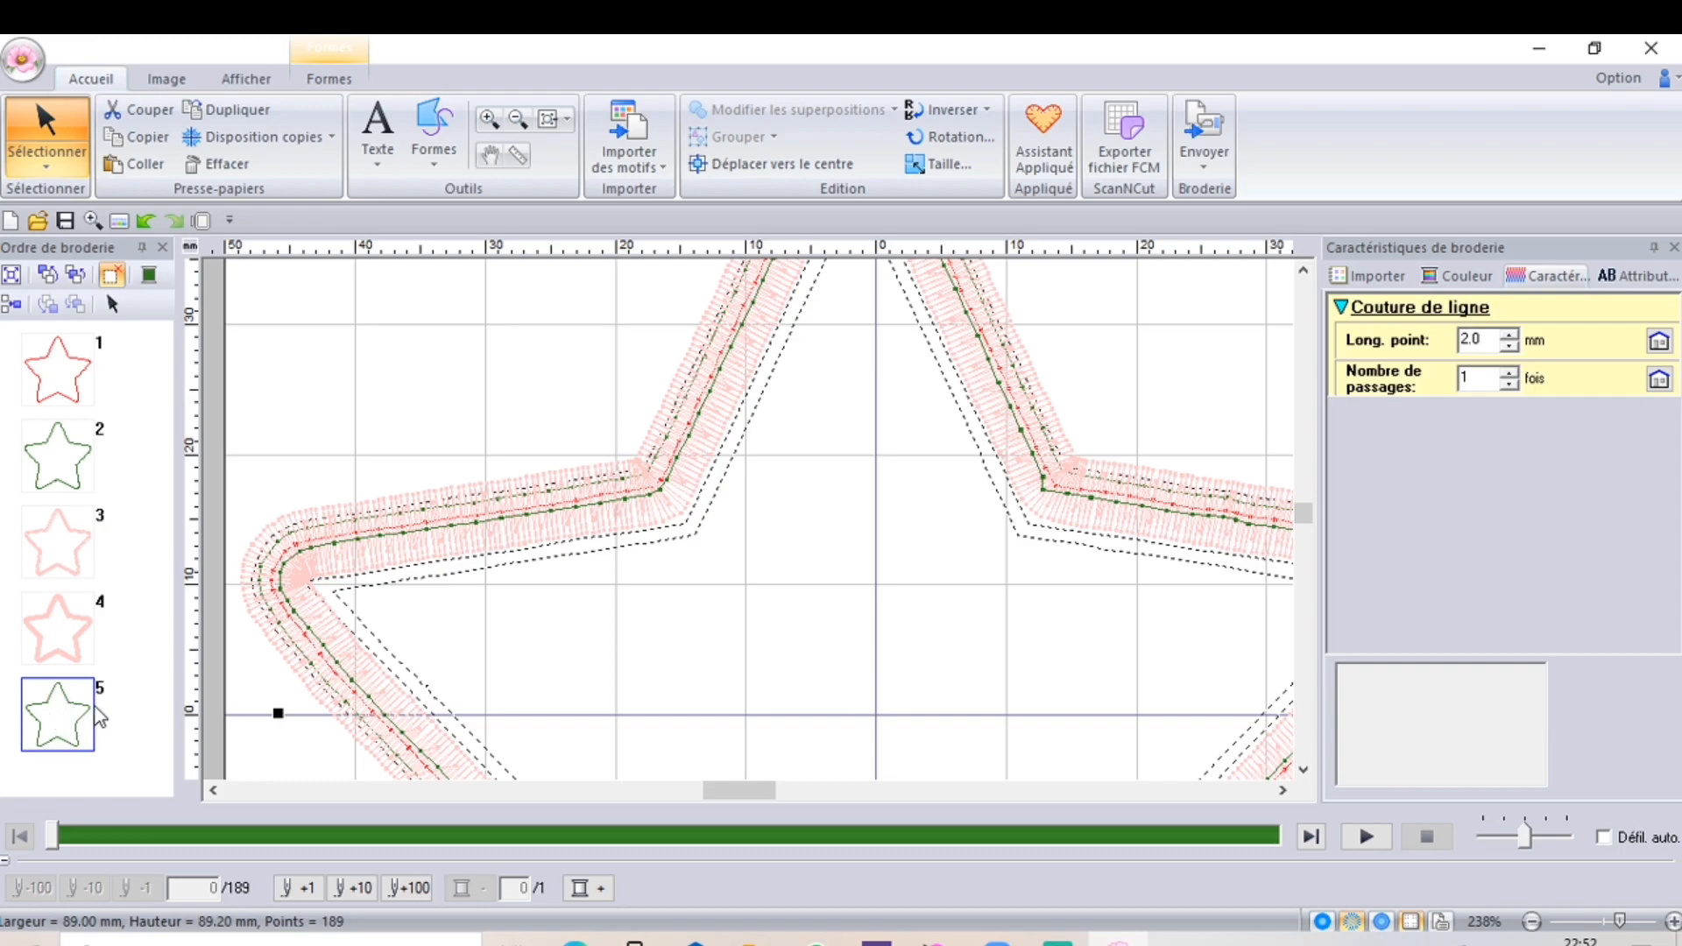
Set the original outer green outline to Non cousu (tracé) and move the new inner green line to second in the sewing order.
left_click(84, 475)
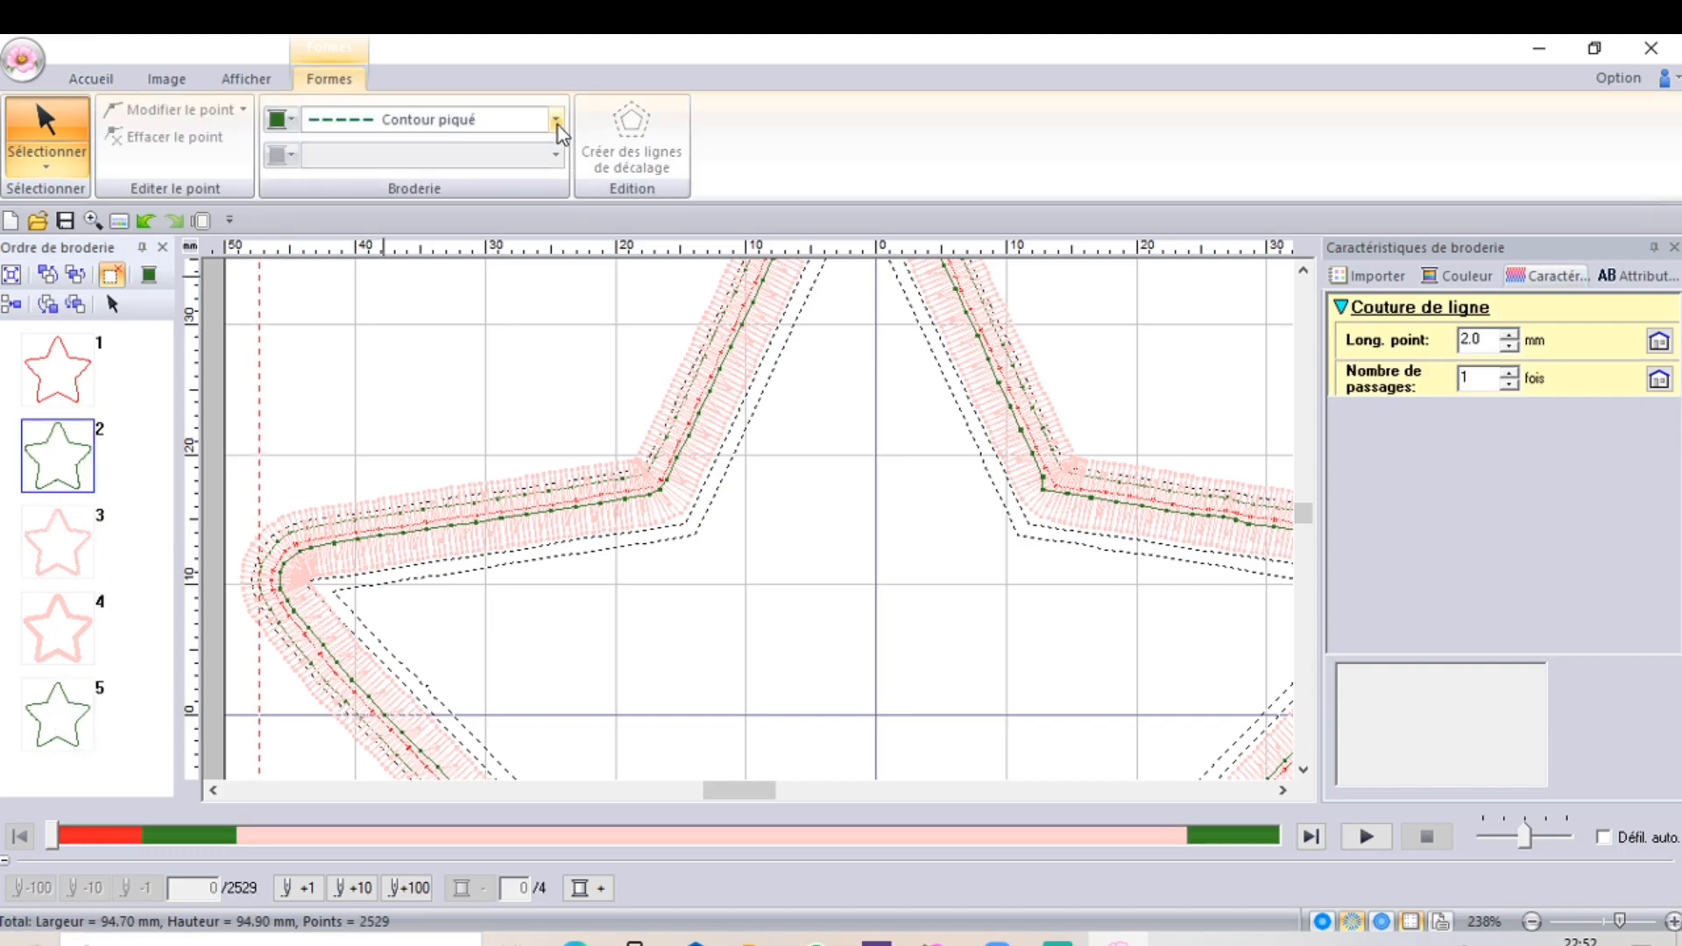
left_click(557, 121)
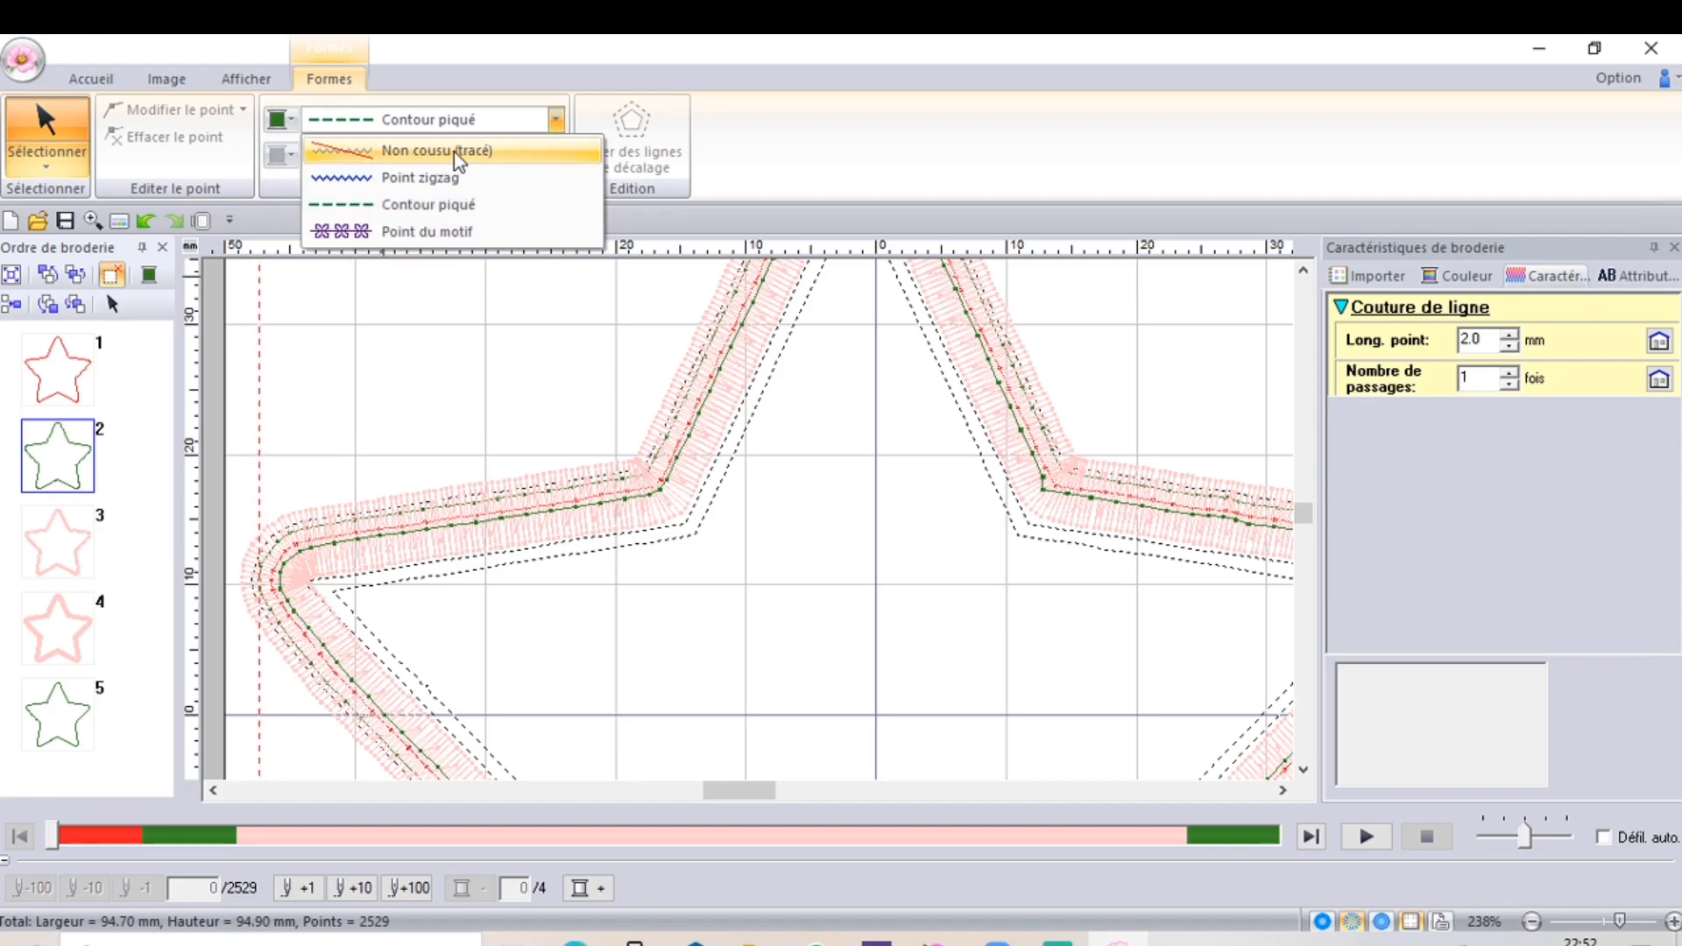
left_click(412, 156)
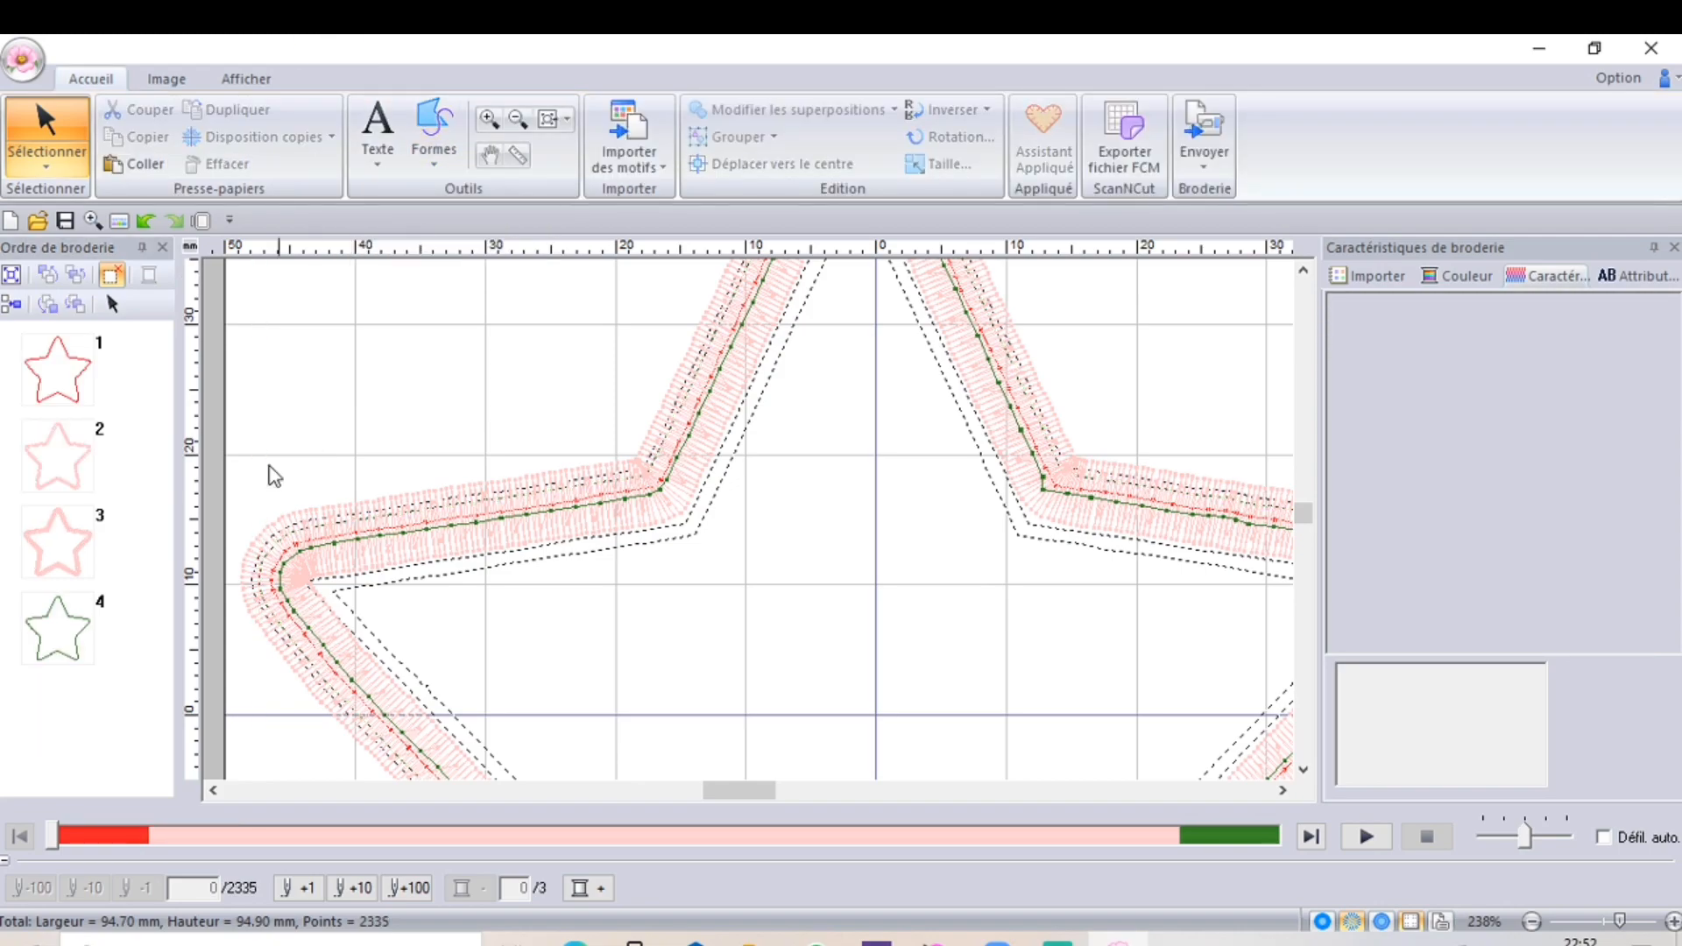
left_click(78, 633)
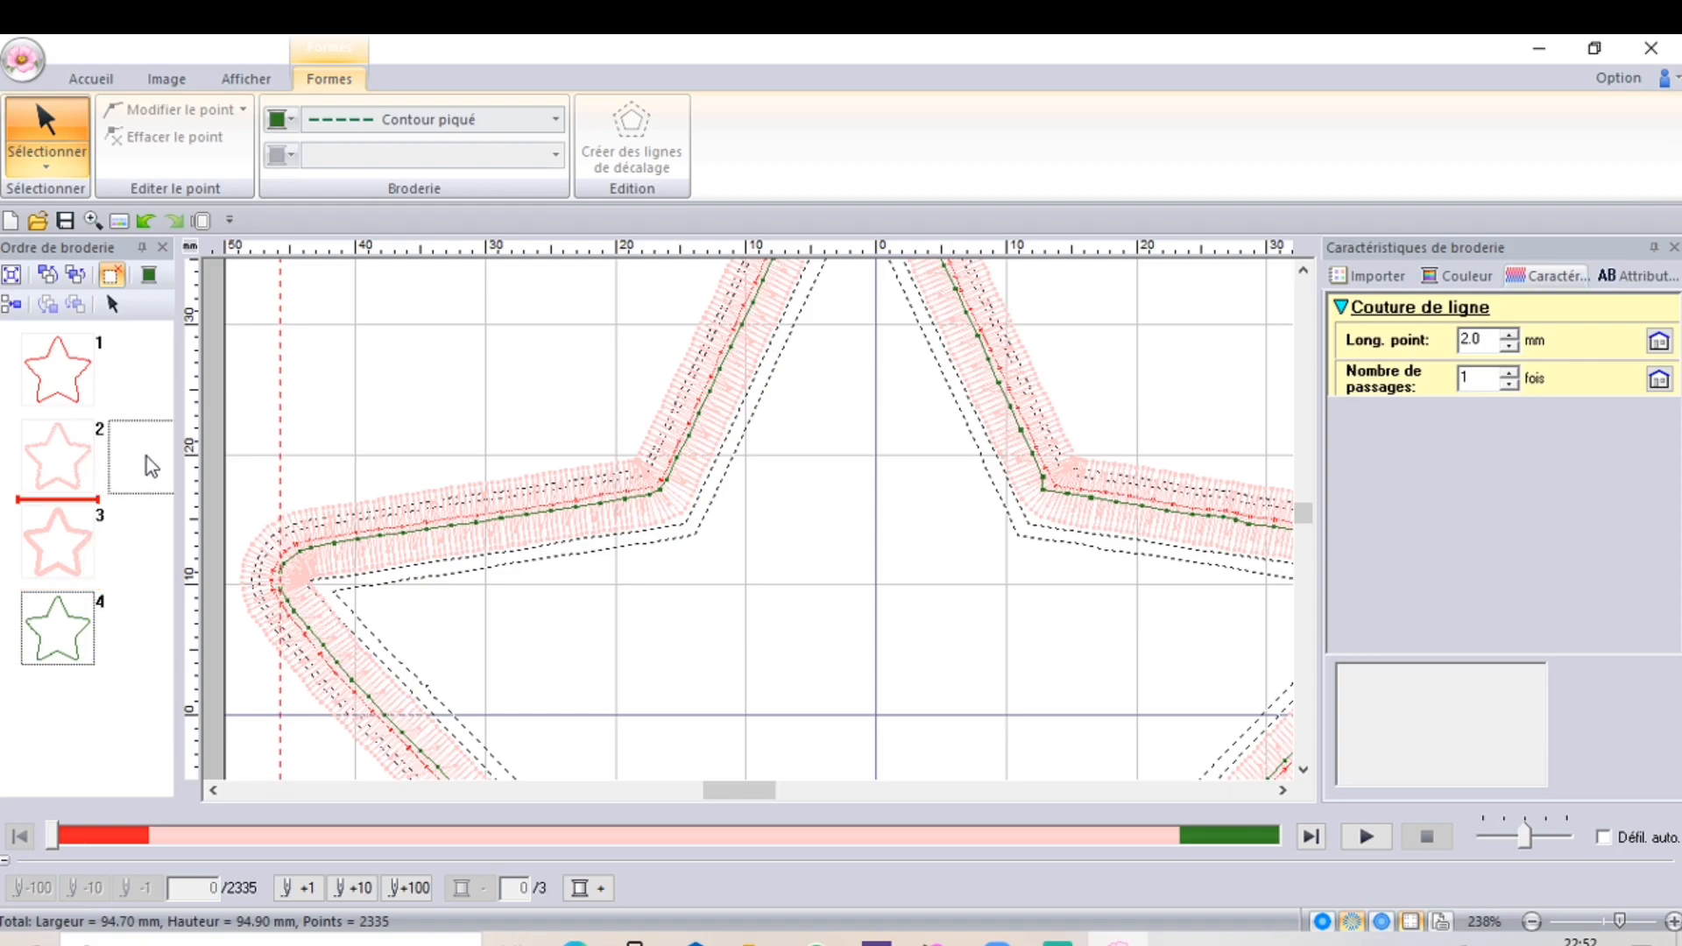
left_click(149, 423)
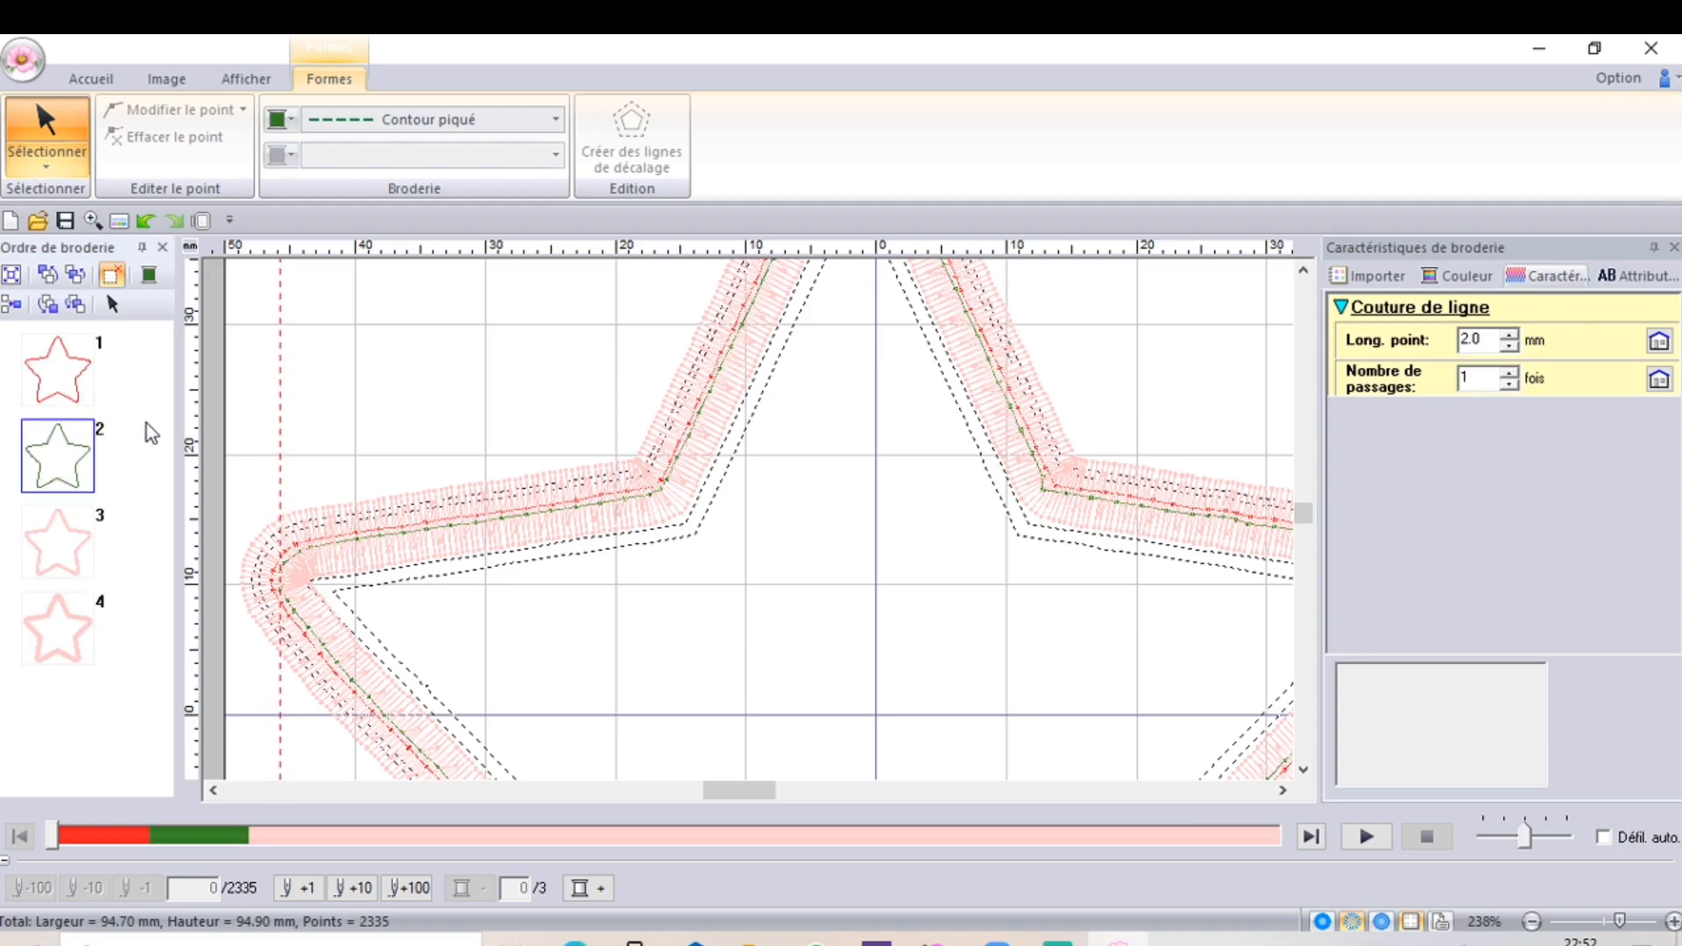
Select the underlying zigzag star, third in the sewing order, for editing its stitch attributes.
left_click(61, 536)
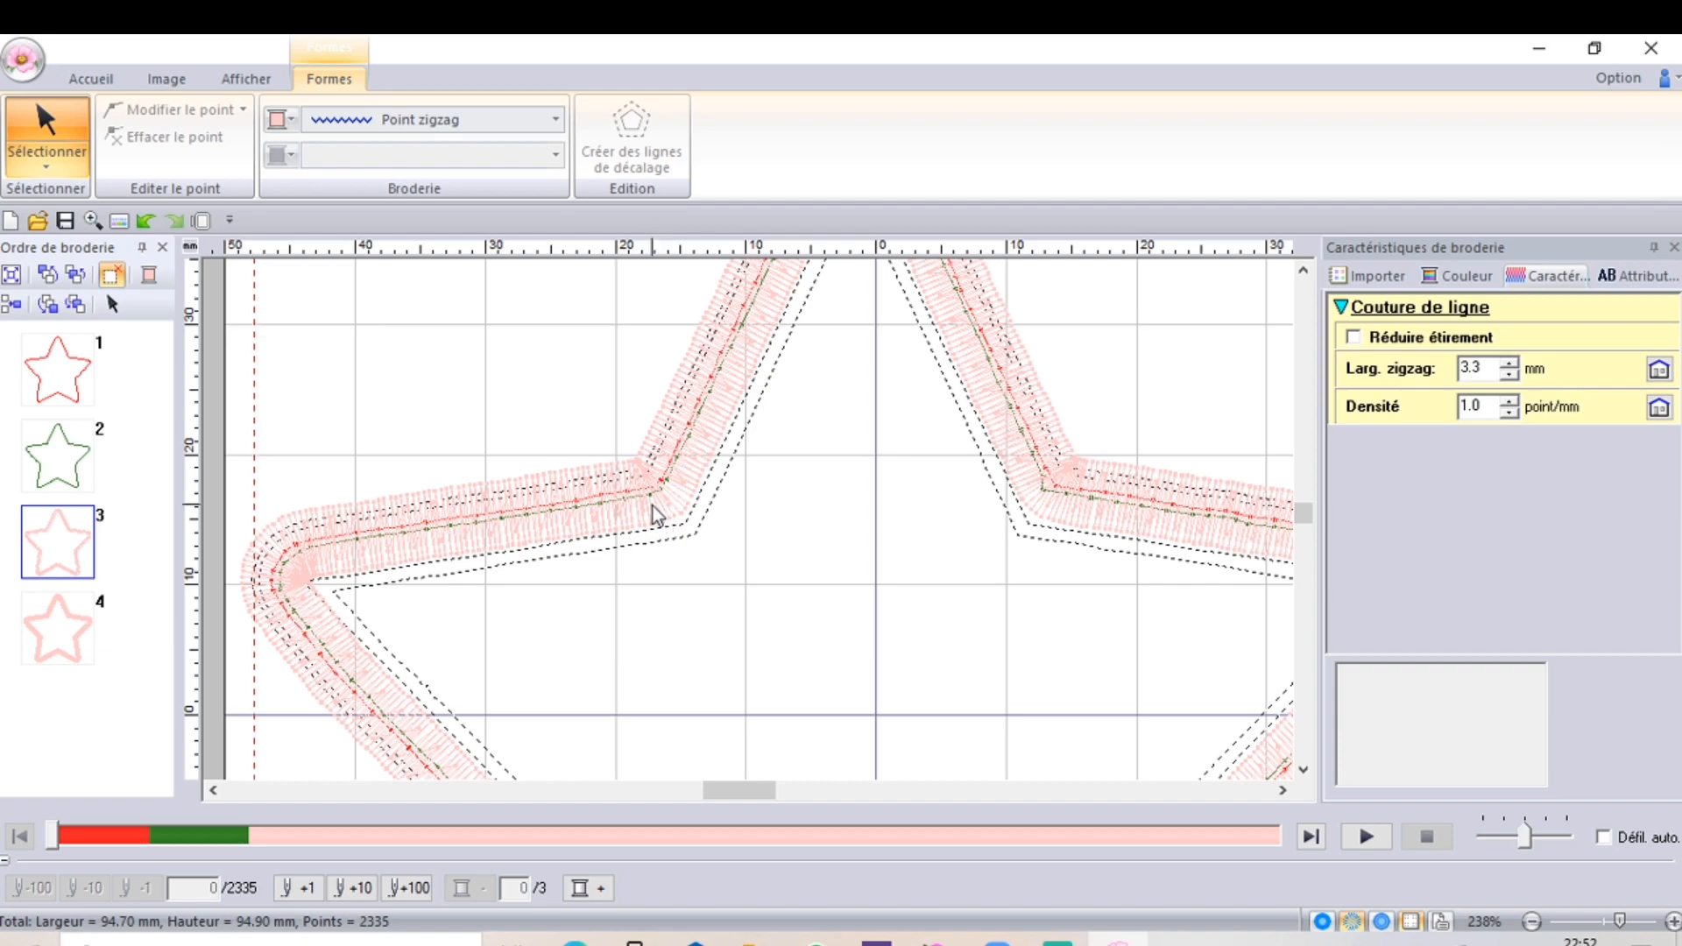
left_click(1492, 371)
key("BackSpace")
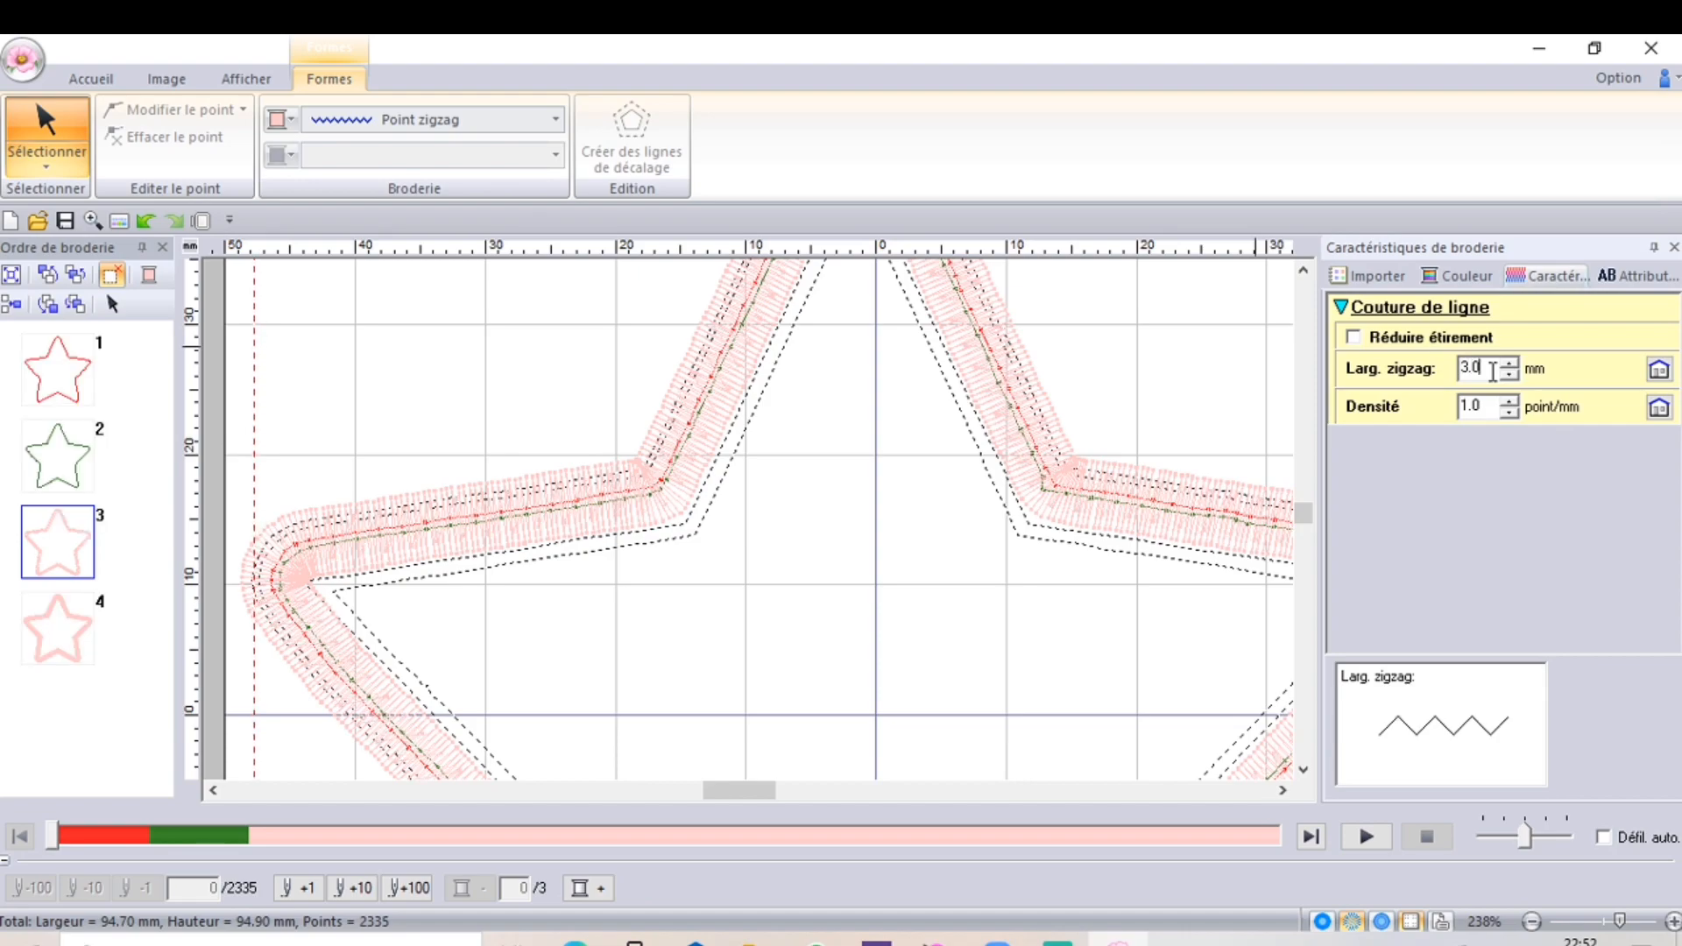
key("Delete")
type("1.0")
type("4")
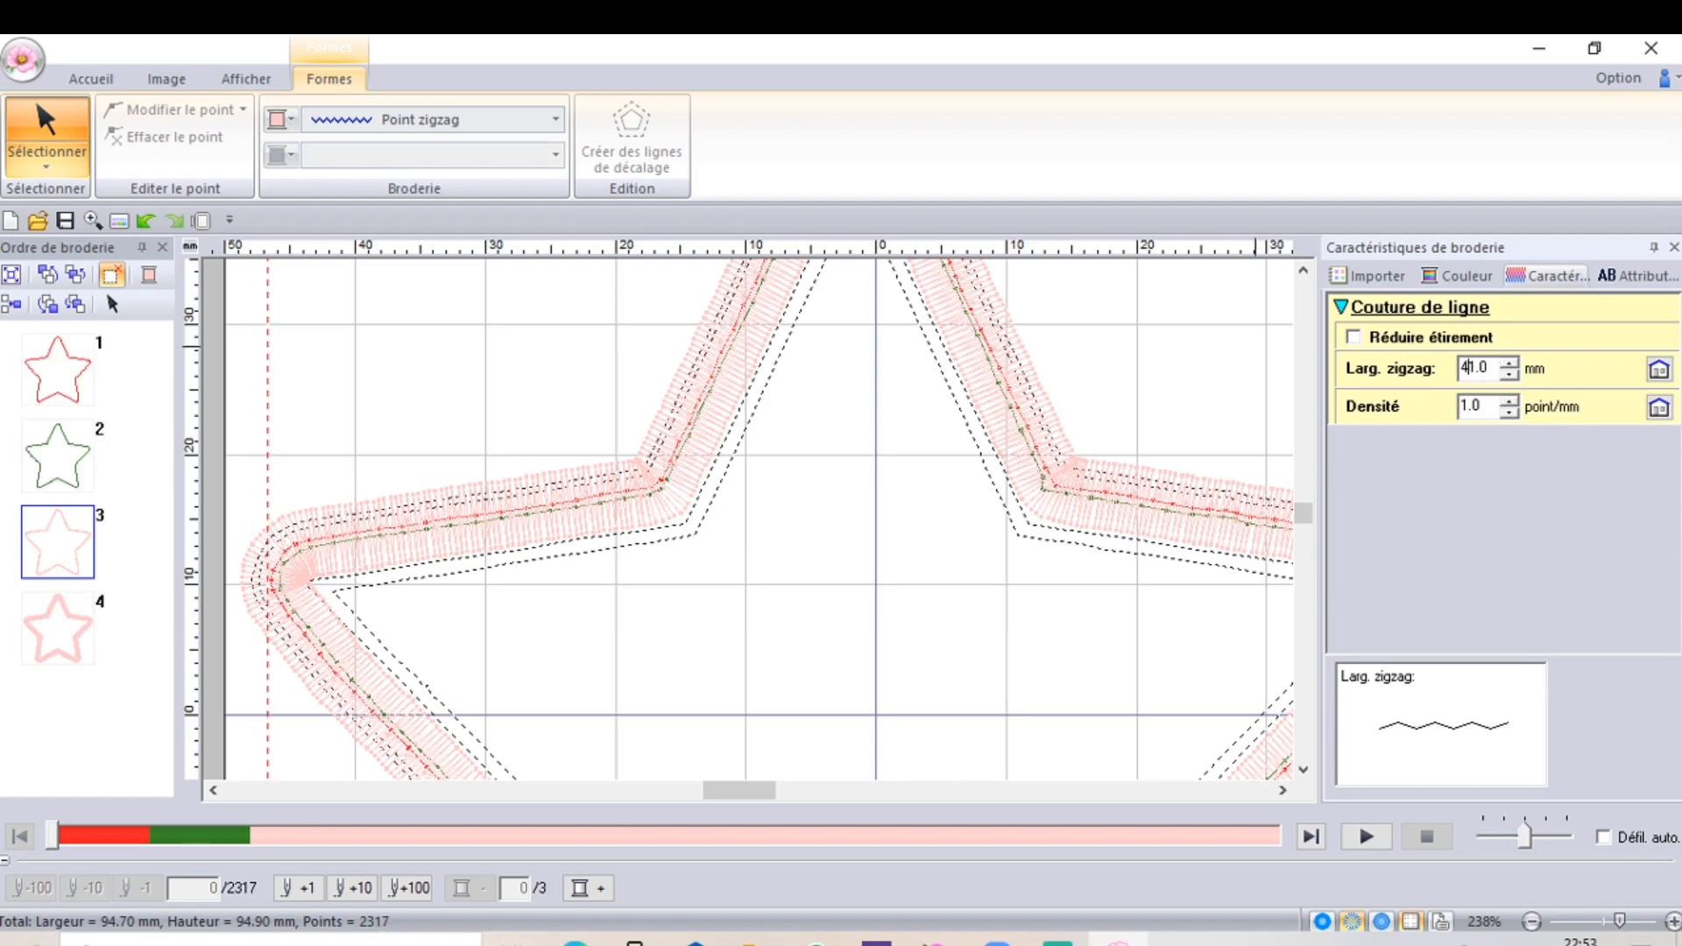
key("Return")
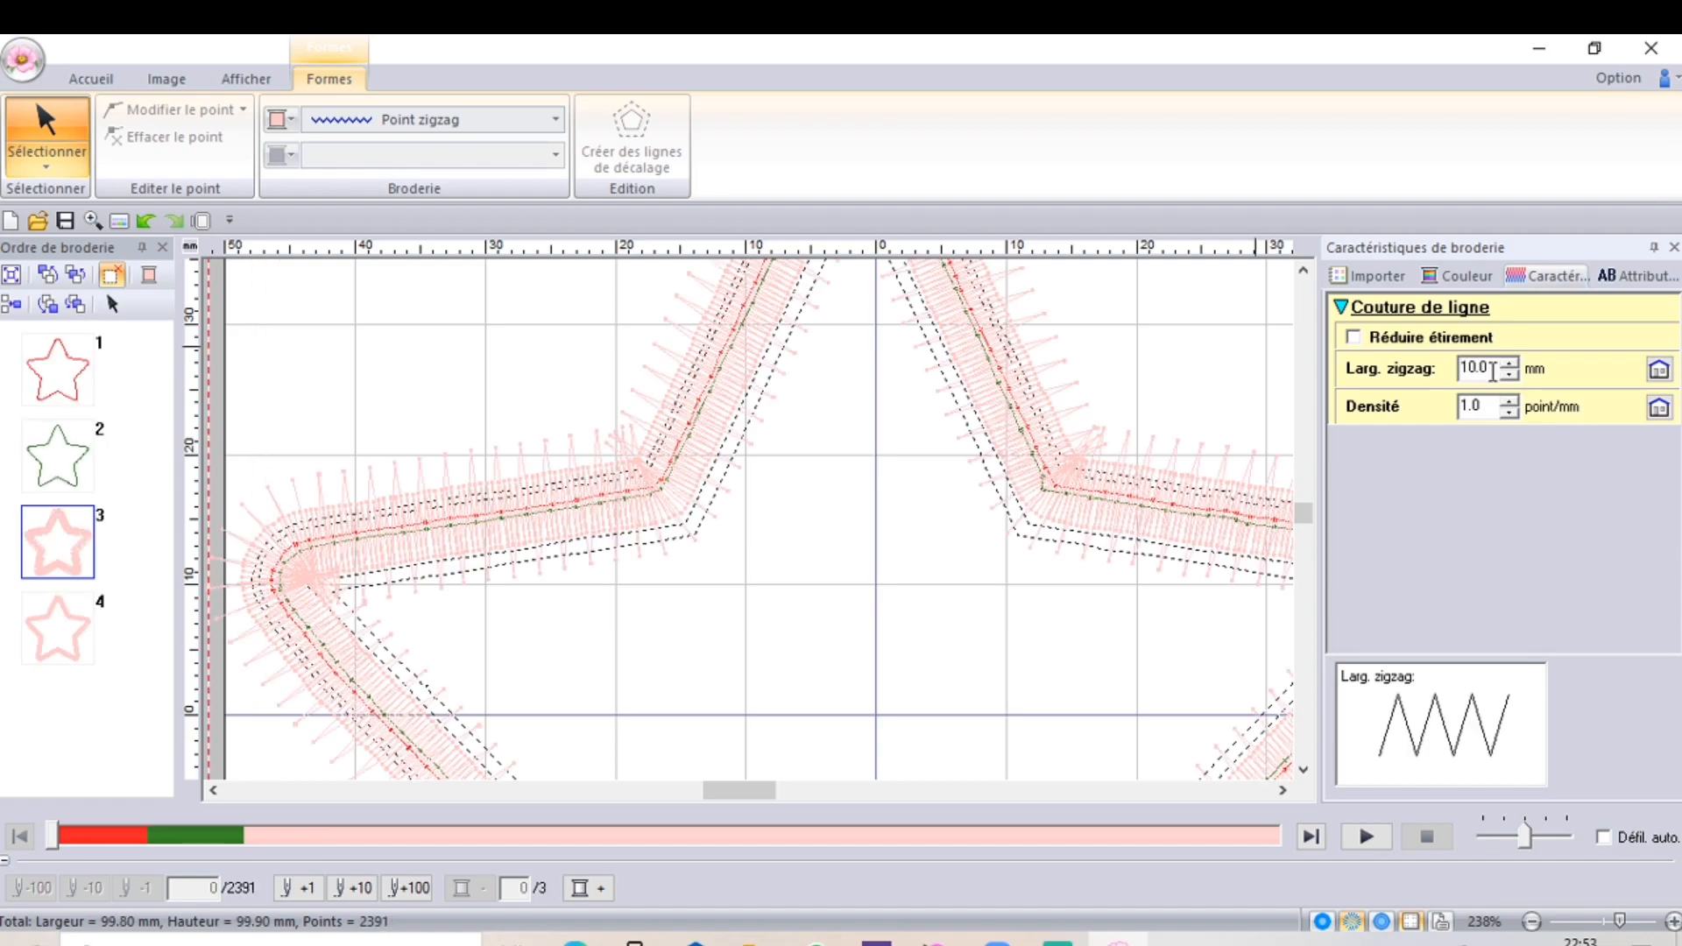
Set the zigzag width of the third star in the sewing order to 4.6 mm.
left_click(1509, 376)
left_click_drag(1510, 378, 1516, 367)
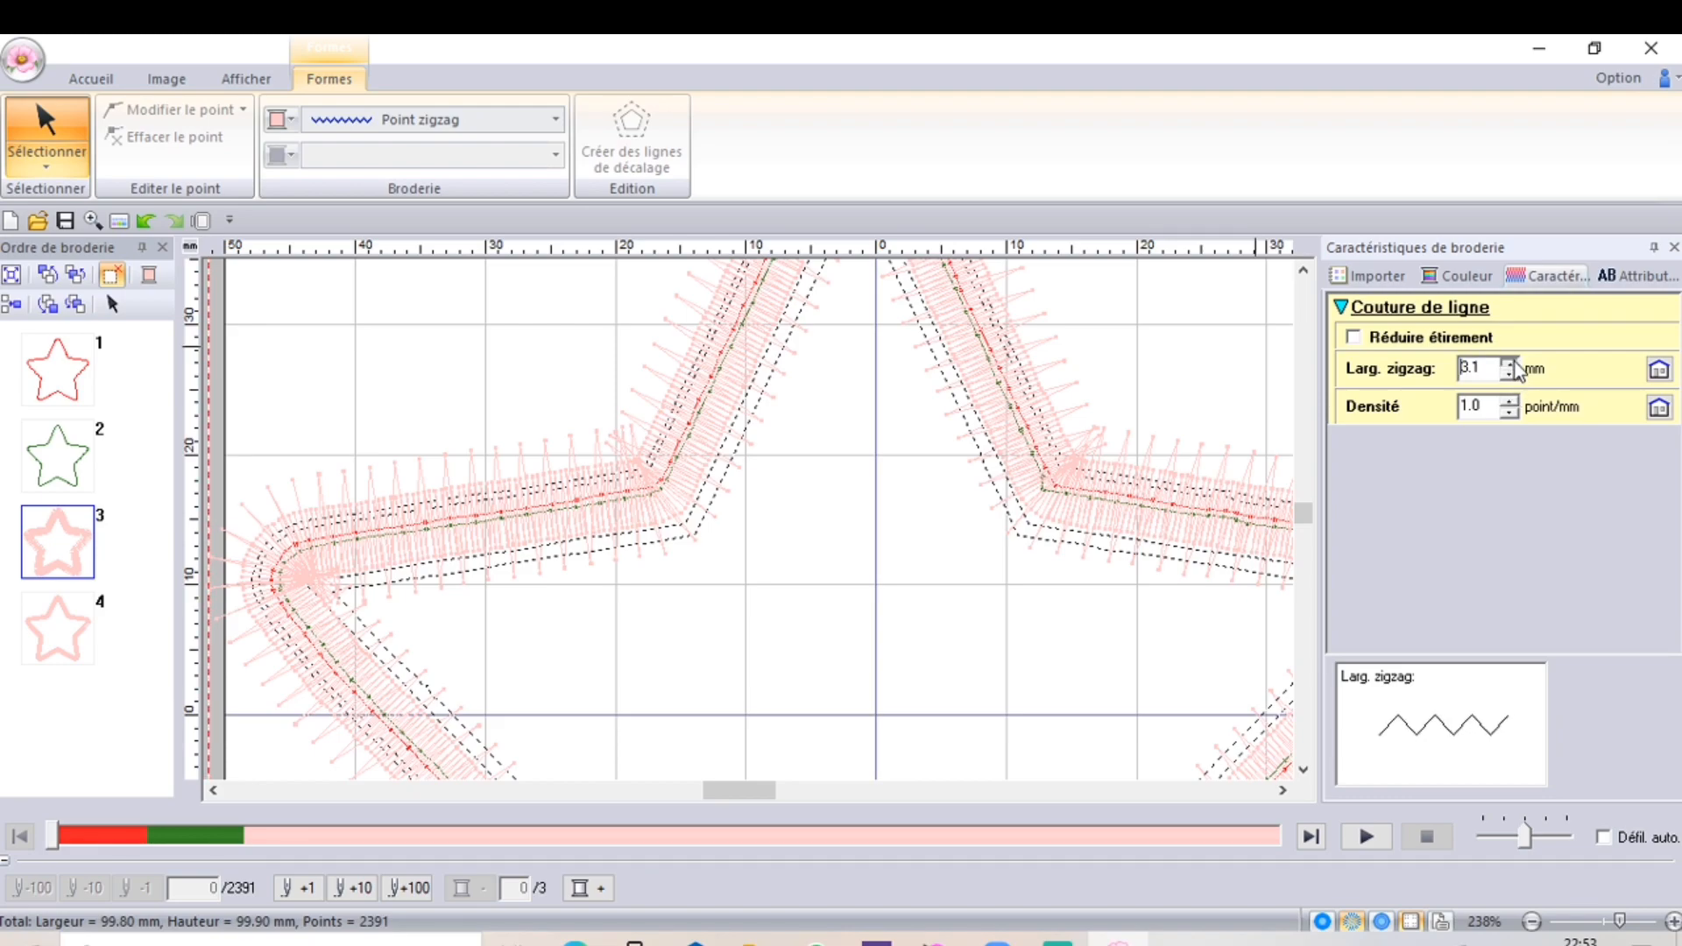
left_click(1515, 361)
left_click(1514, 361)
left_click(1515, 361)
left_click(1515, 361)
left_click(1515, 361)
left_click(1514, 361)
left_click(1515, 362)
left_click(1514, 361)
left_click(1515, 362)
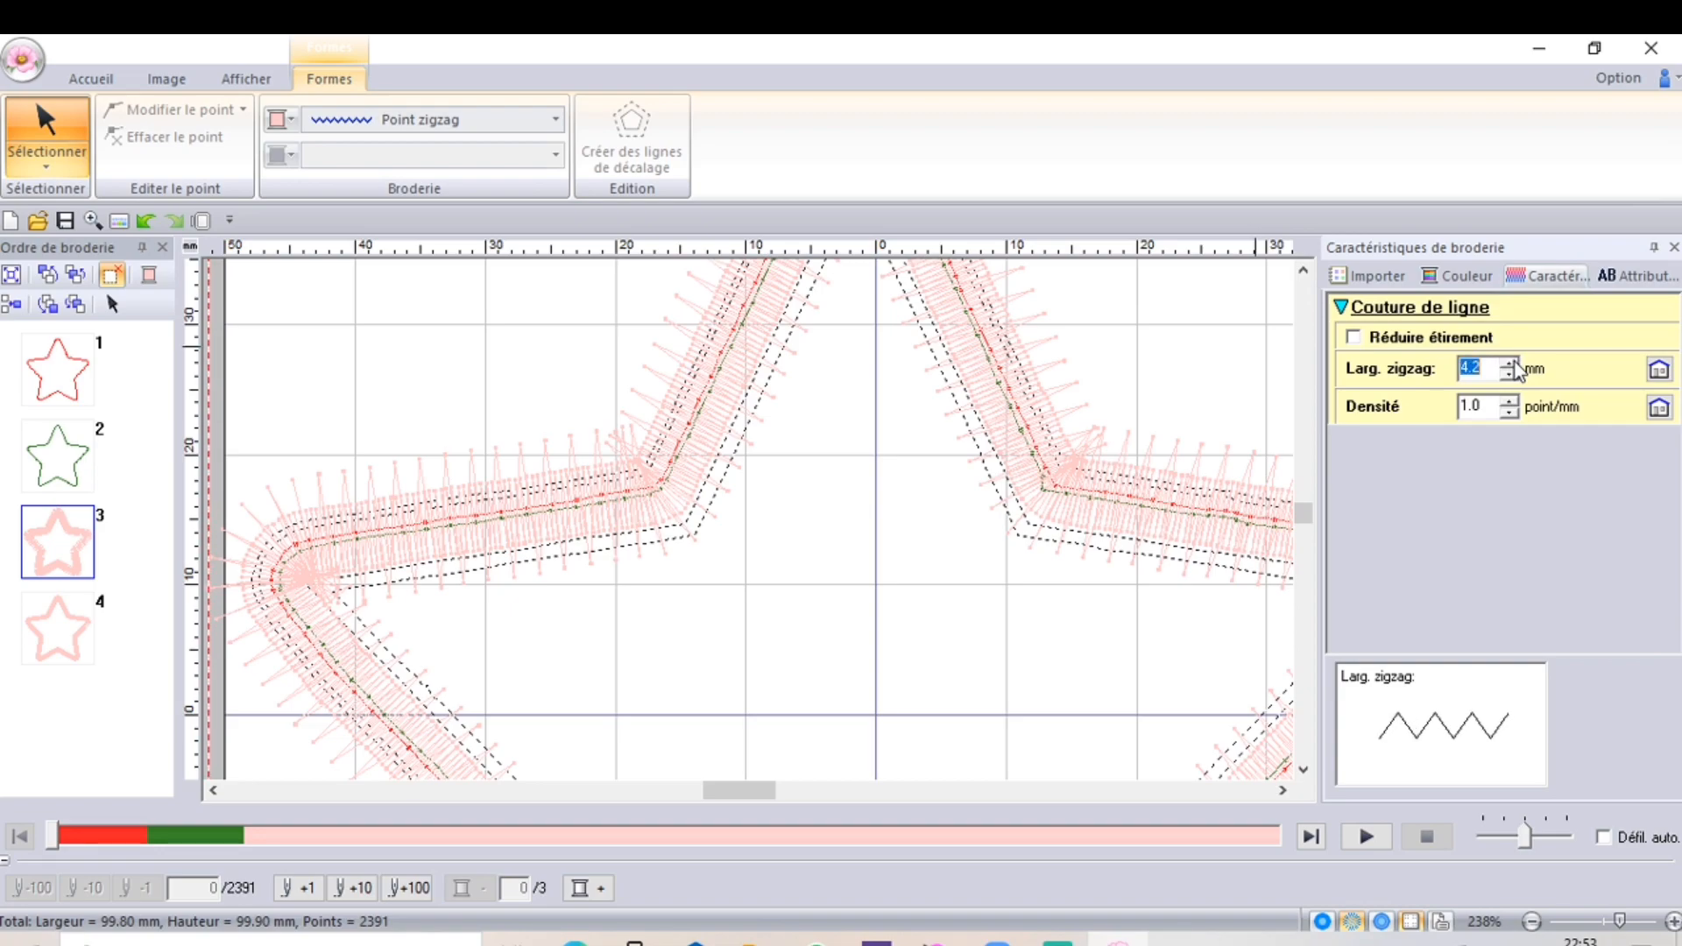
left_click(1515, 362)
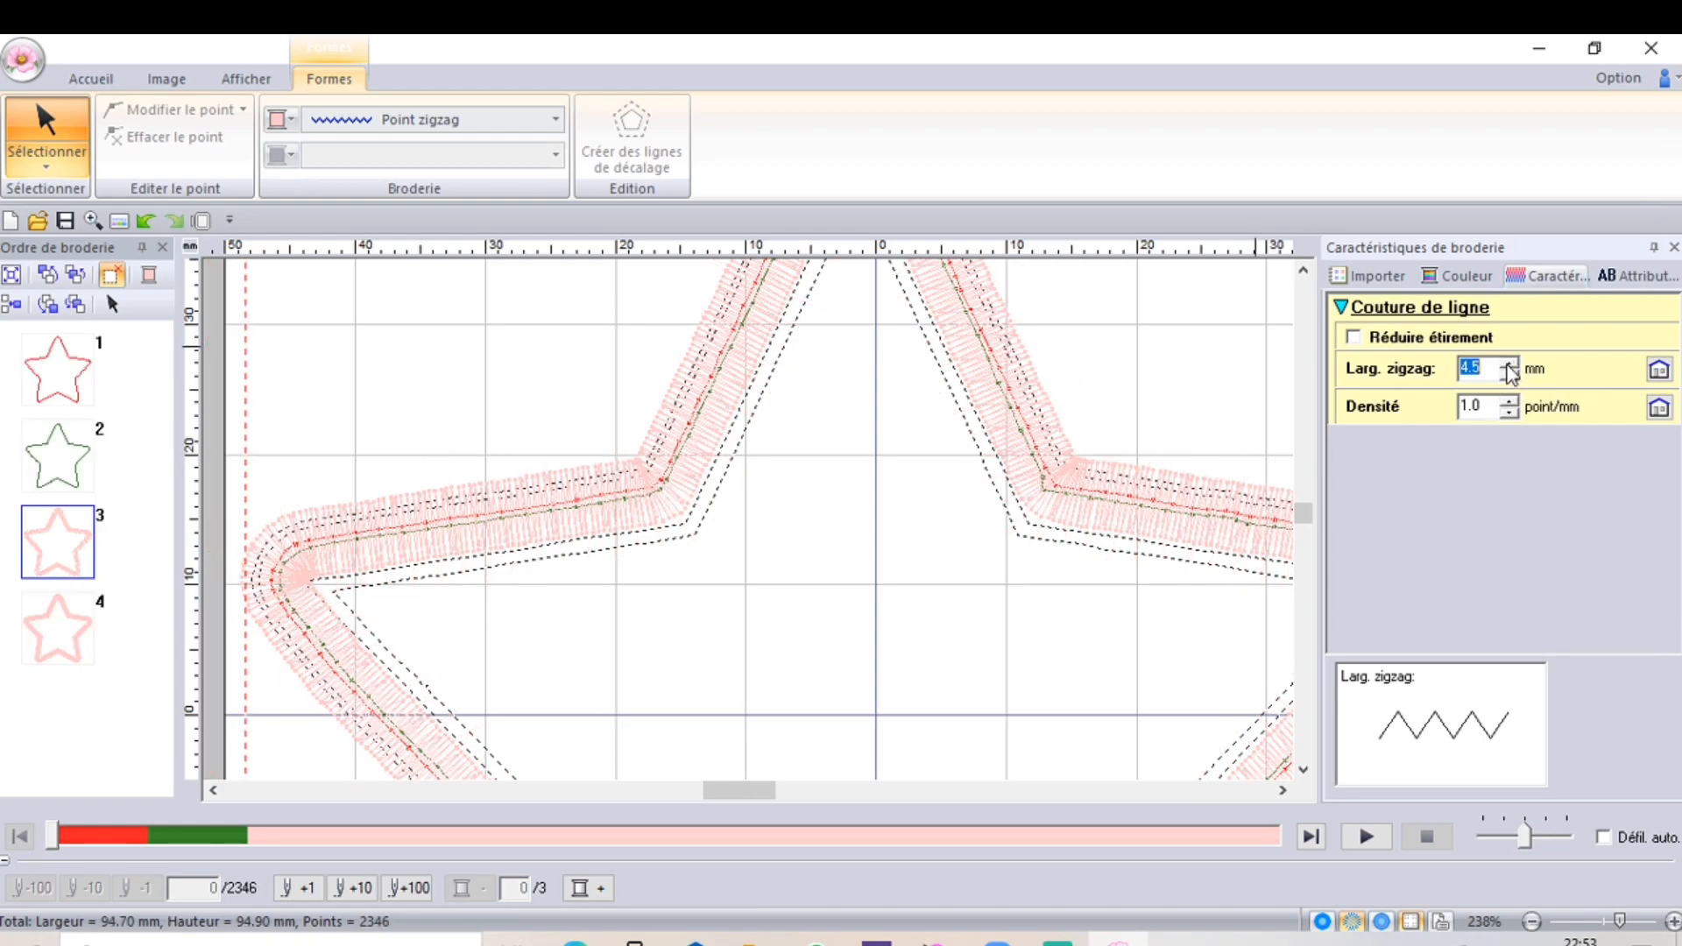
left_click(1509, 363)
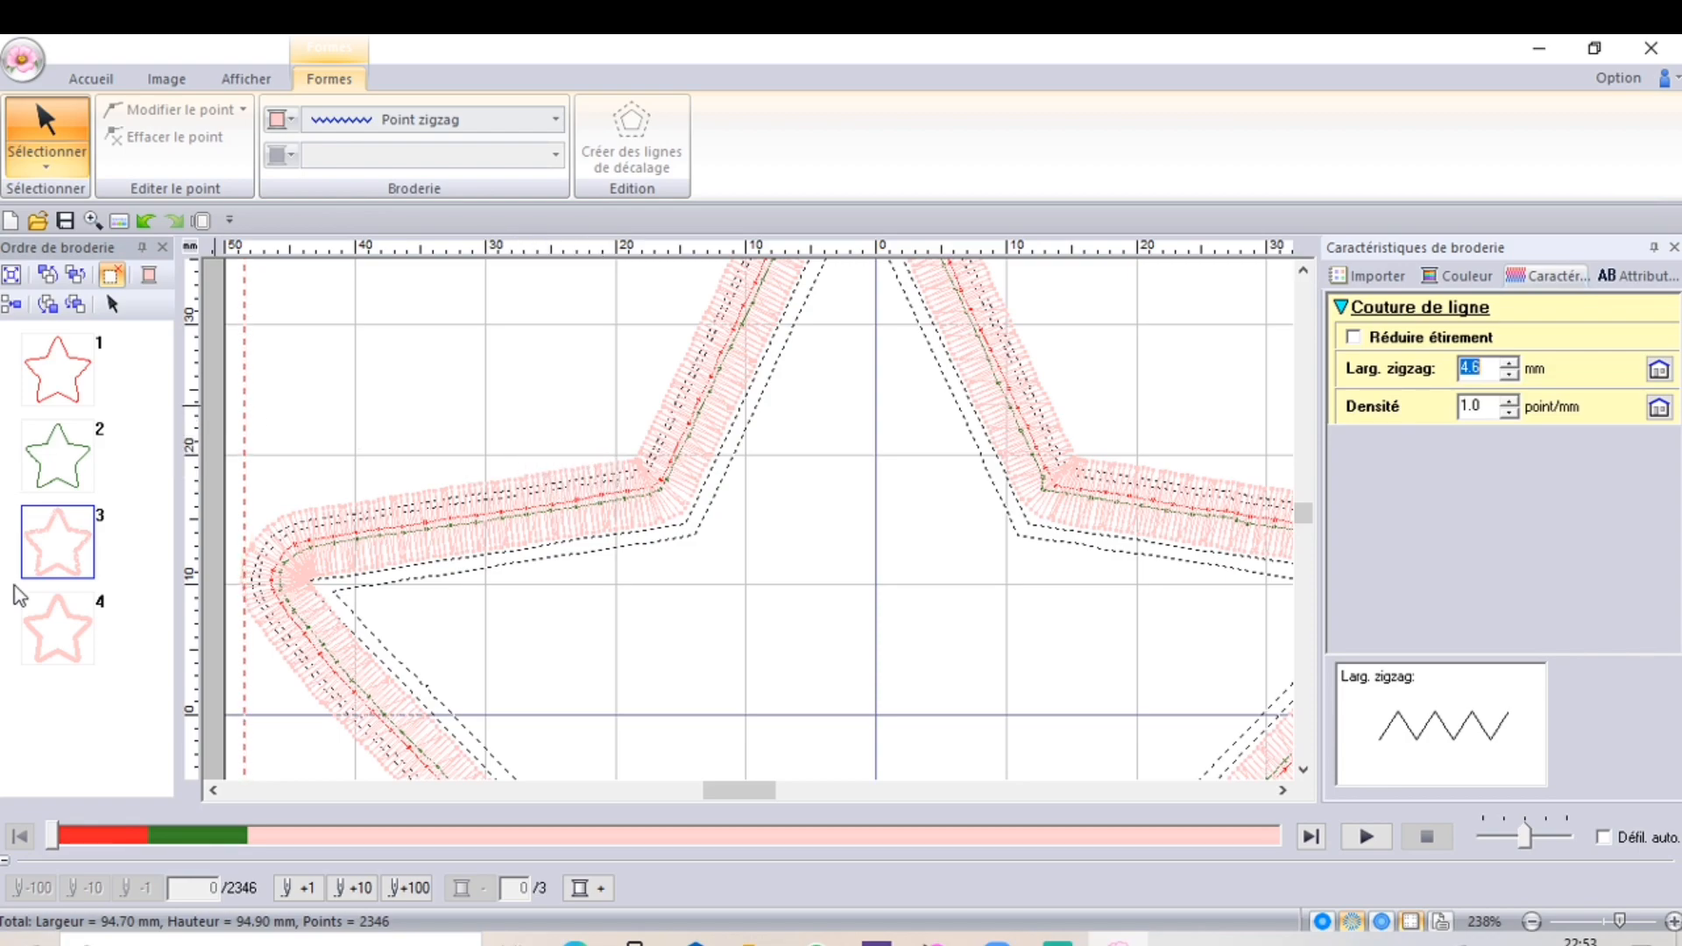
Select the covering stitch star, fourth in the sewing order, and check its zigzag width and density.
left_click(70, 642)
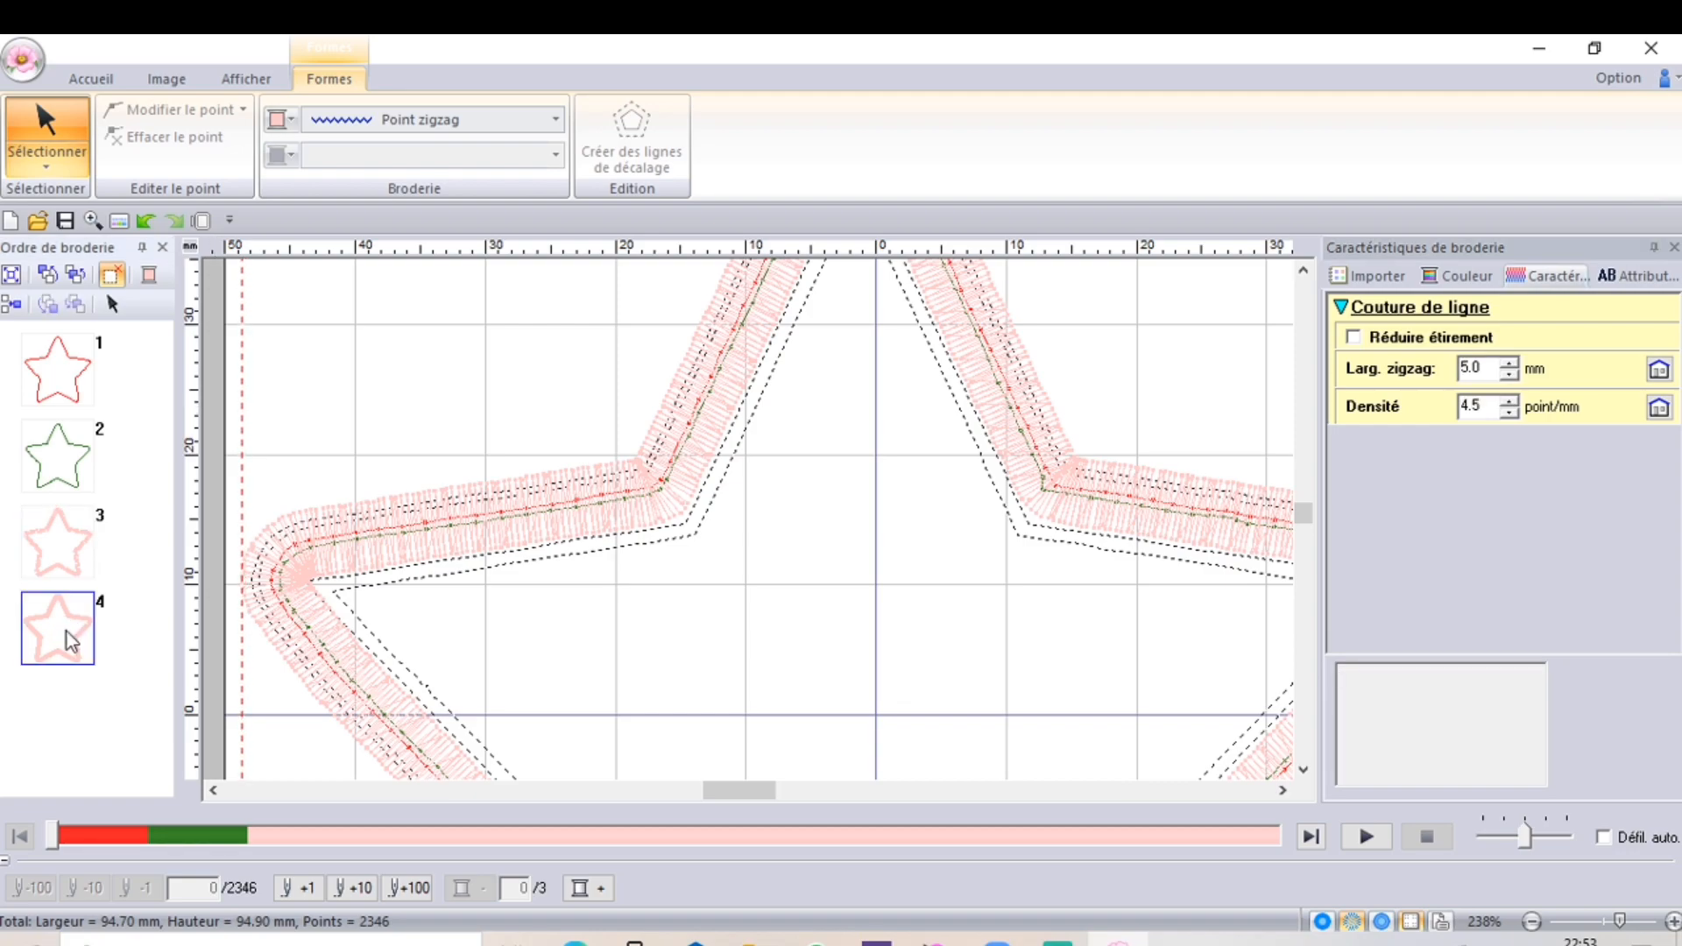
mouse_move(1388, 386)
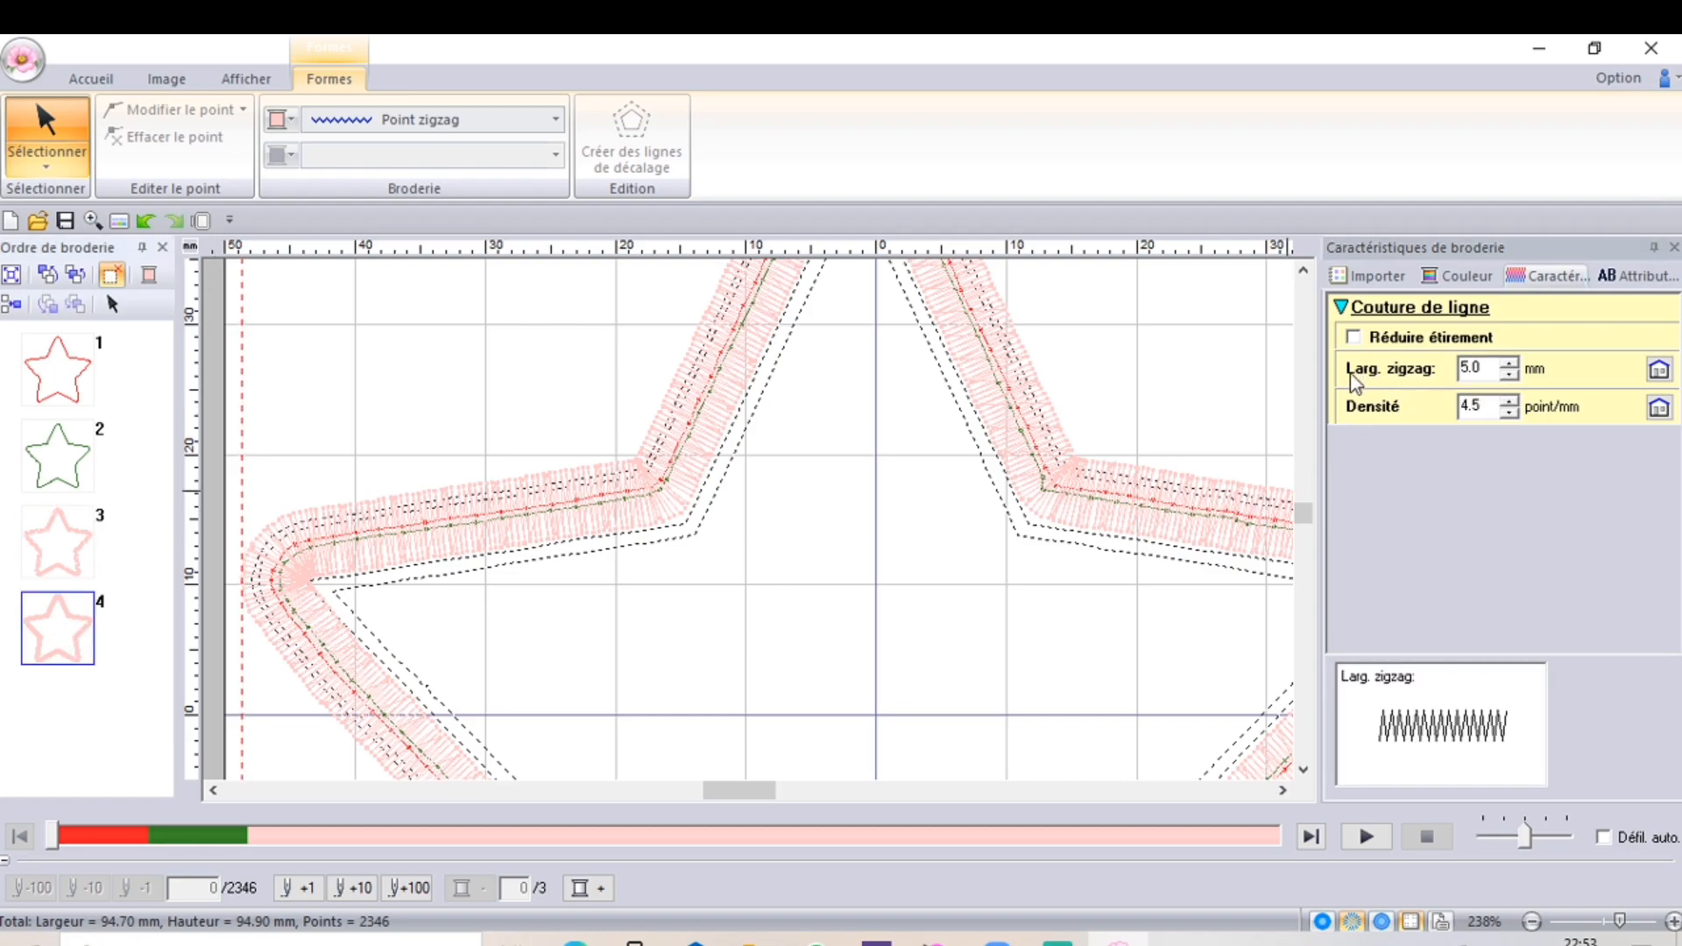